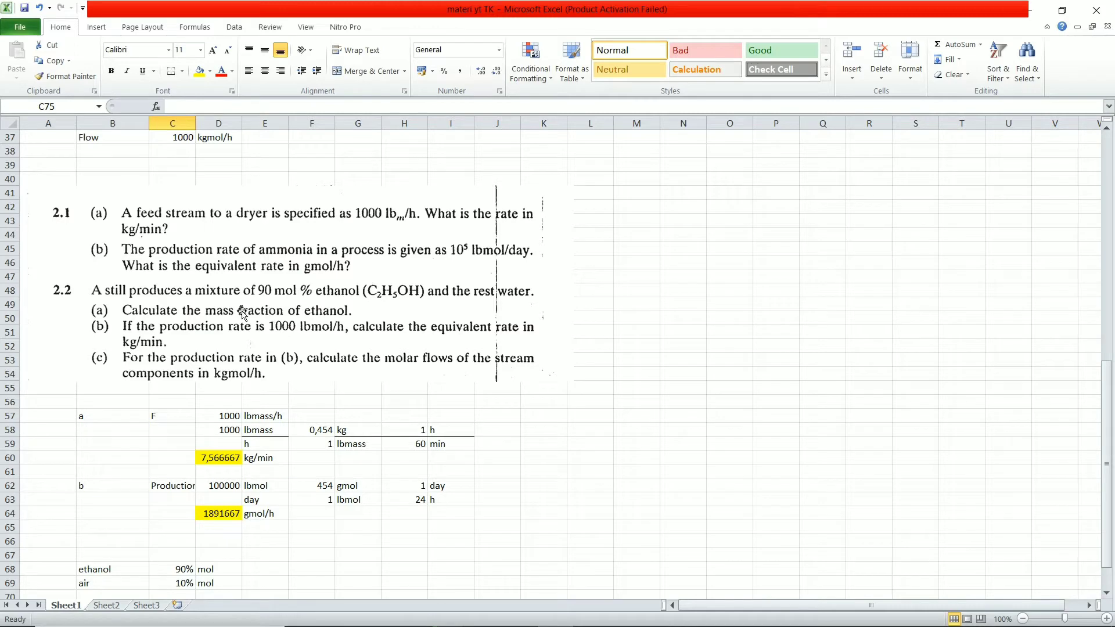
{"action": "scroll", "coordinate": [238, 316], "scroll_direction": "down", "scroll_amount": 3}
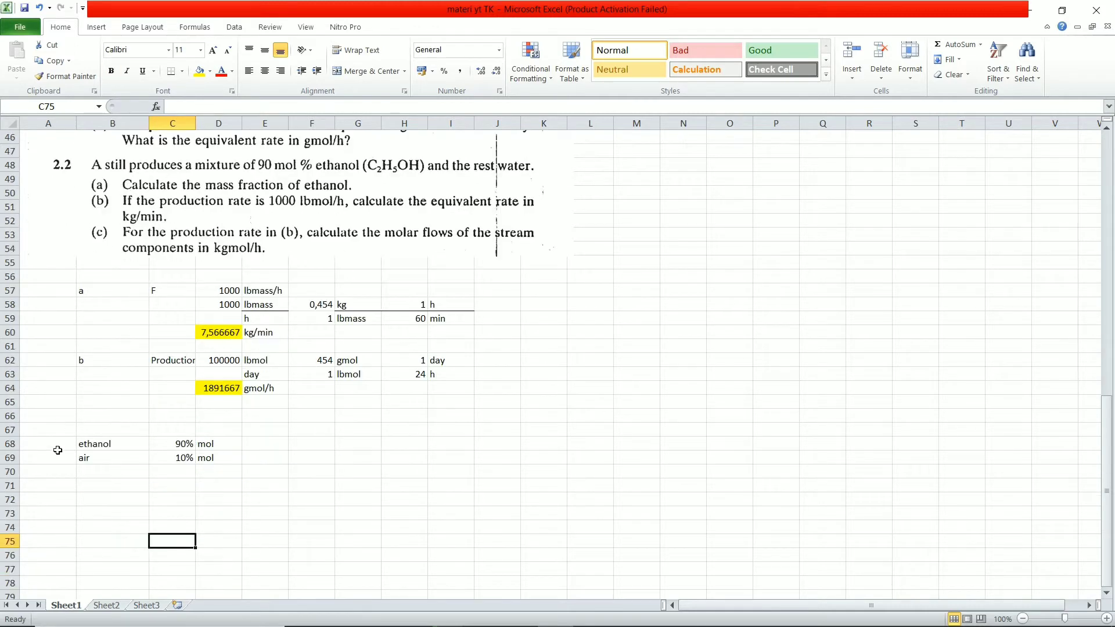
{"action": "left_click", "coordinate": [38, 304]}
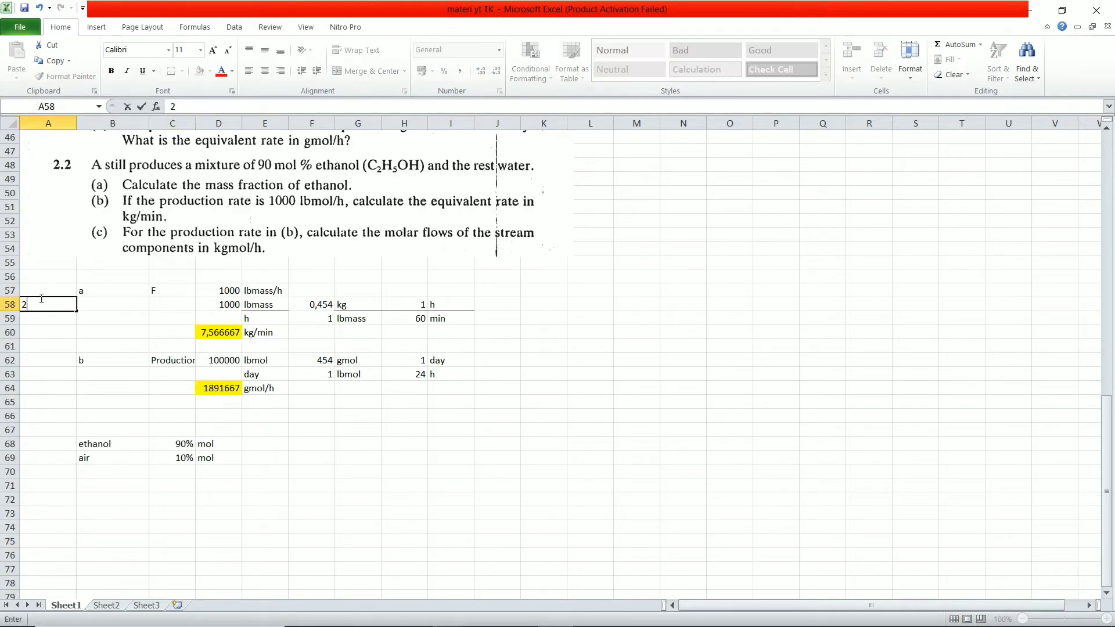
{"action": "type", "text": "02.01"}
{"action": "key", "text": "Return"}
{"action": "left_click", "coordinate": [68, 299]}
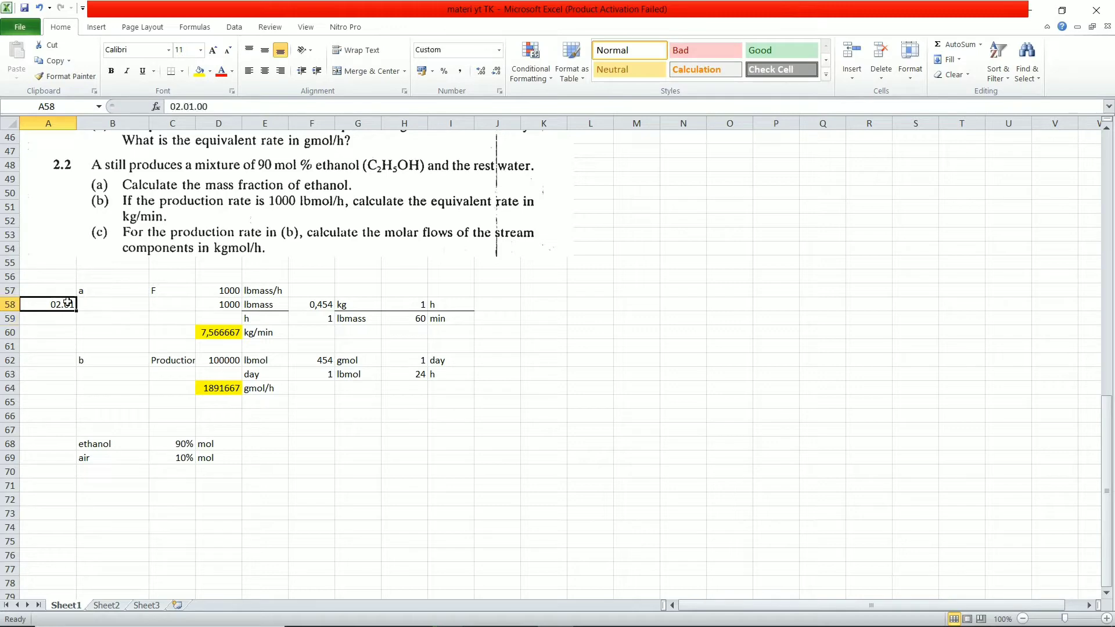
{"action": "key", "text": "BackSpace"}
{"action": "left_click", "coordinate": [64, 292]}
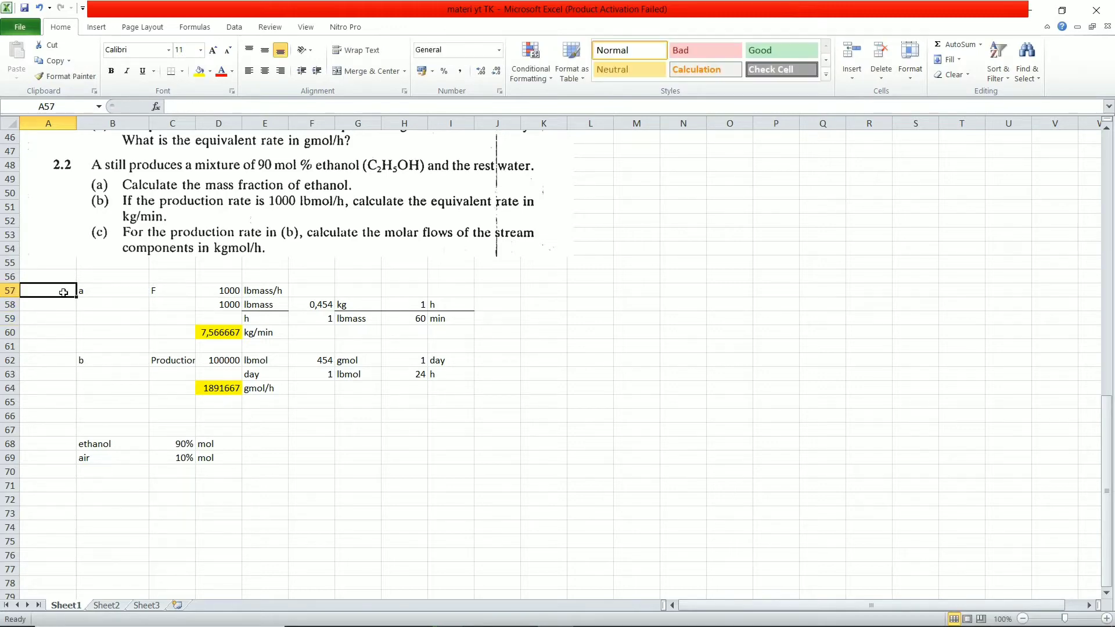
{"action": "type", "text": "2.01"}
{"action": "key", "text": "ctrl+Return"}
{"action": "left_click", "coordinate": [498, 50]}
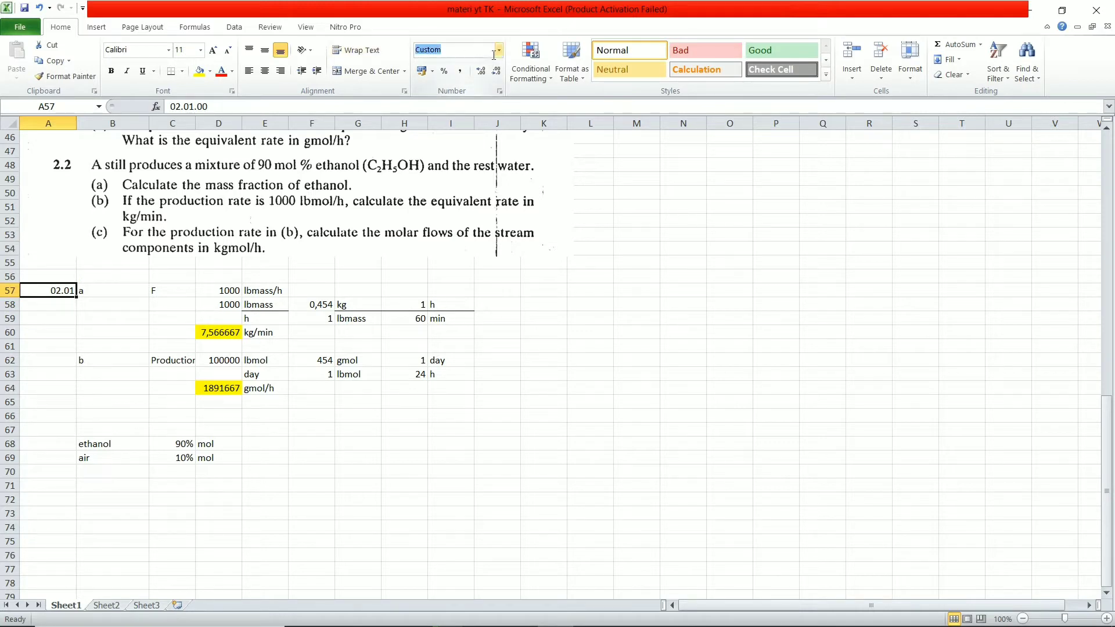
{"action": "left_click", "coordinate": [489, 79]}
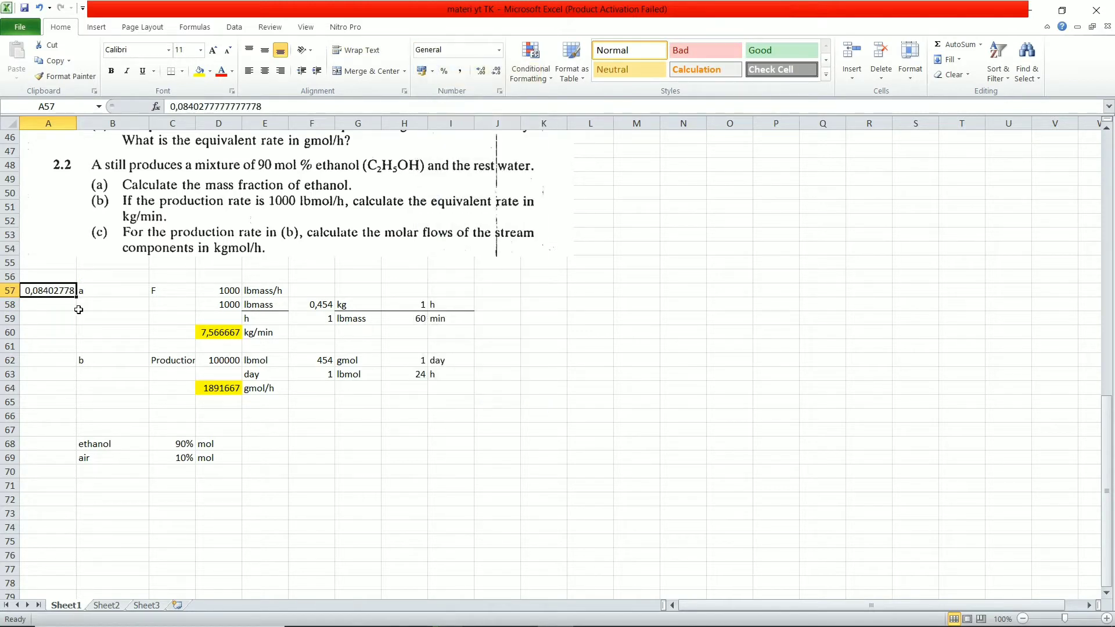
Number the two problem solutions by entering 2,1 in A57 and 2,2 in A68.
{"action": "left_click", "coordinate": [44, 312]}
{"action": "left_click", "coordinate": [42, 291]}
{"action": "type", "text": "2,1"}
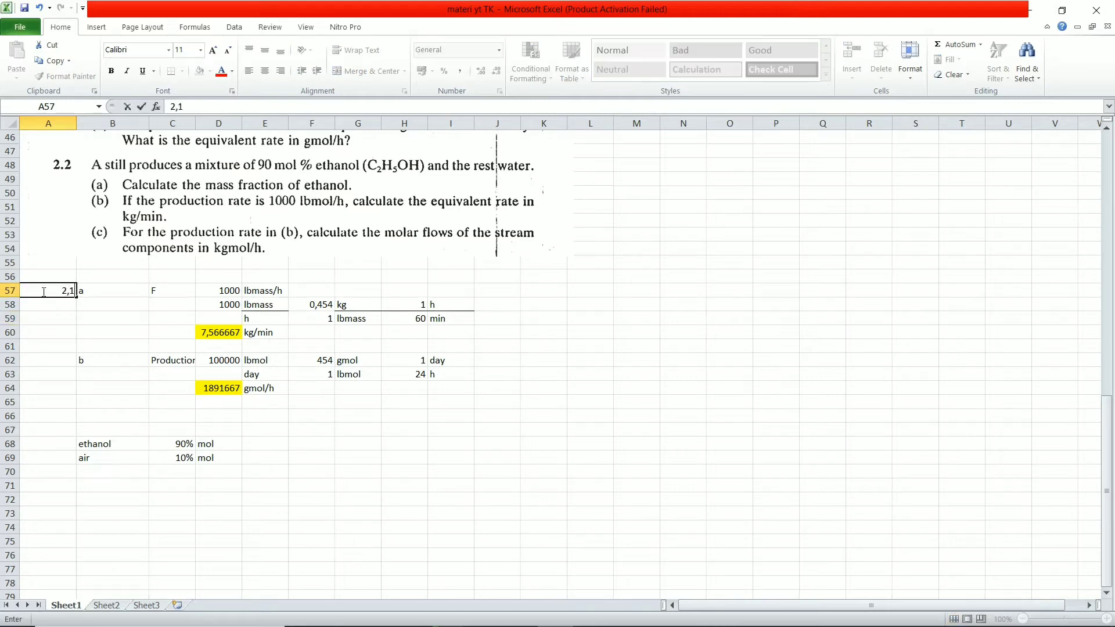
{"action": "key", "text": "Return"}
{"action": "left_click", "coordinate": [54, 447]}
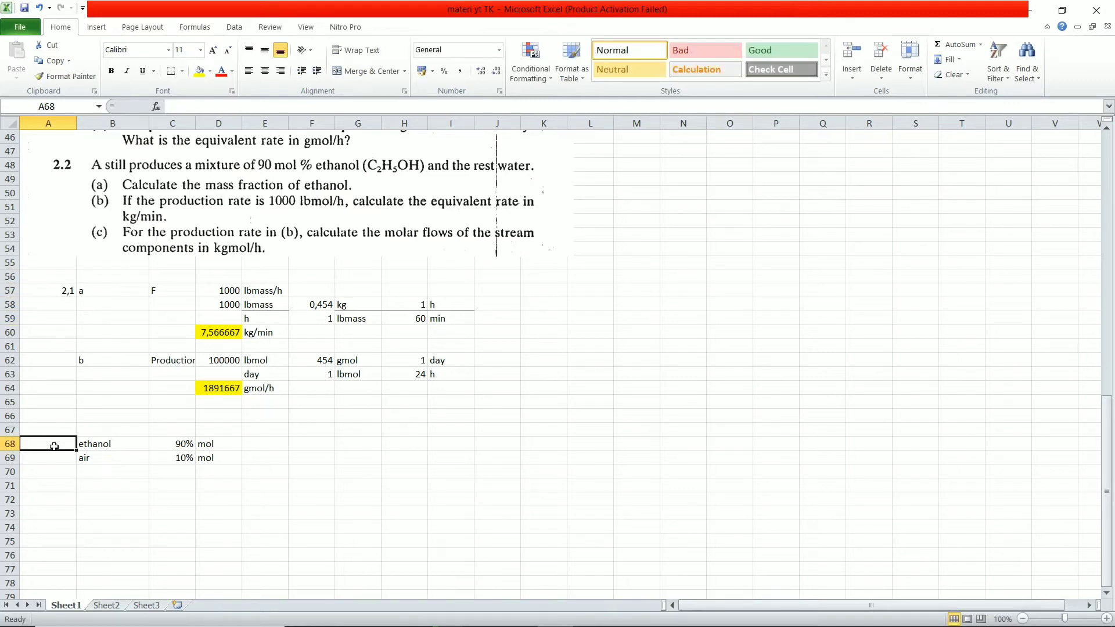
{"action": "type", "text": "2,2"}
{"action": "key", "text": "Return"}
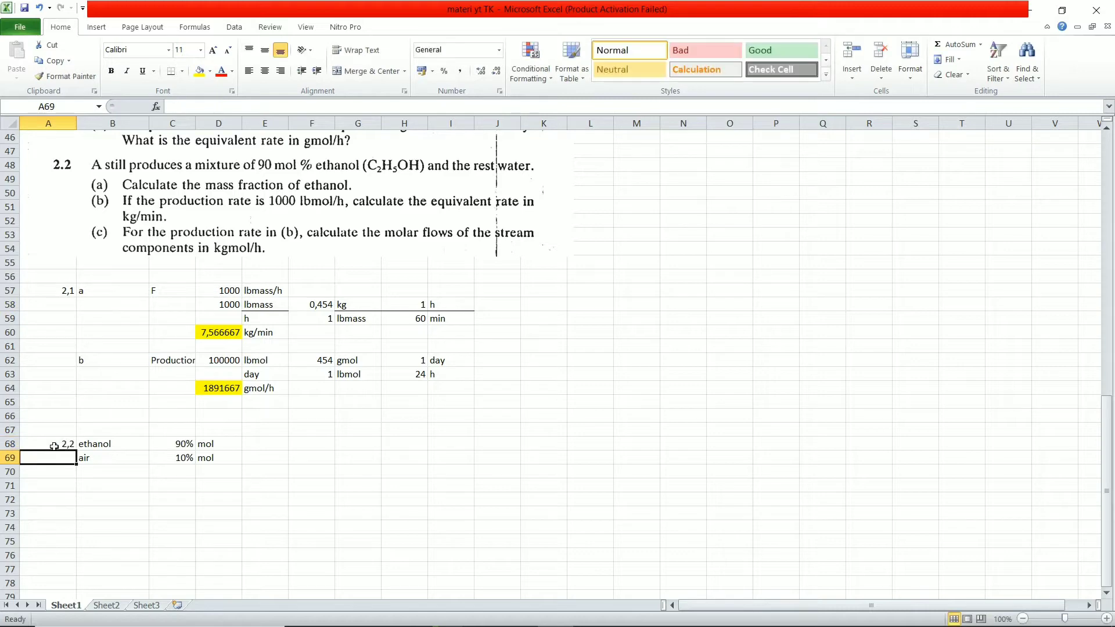
Add the feed flow in row 71 with label F, value 100 and unit mol/h across columns B to D.
{"action": "scroll", "coordinate": [109, 433], "scroll_direction": "down", "scroll_amount": 2}
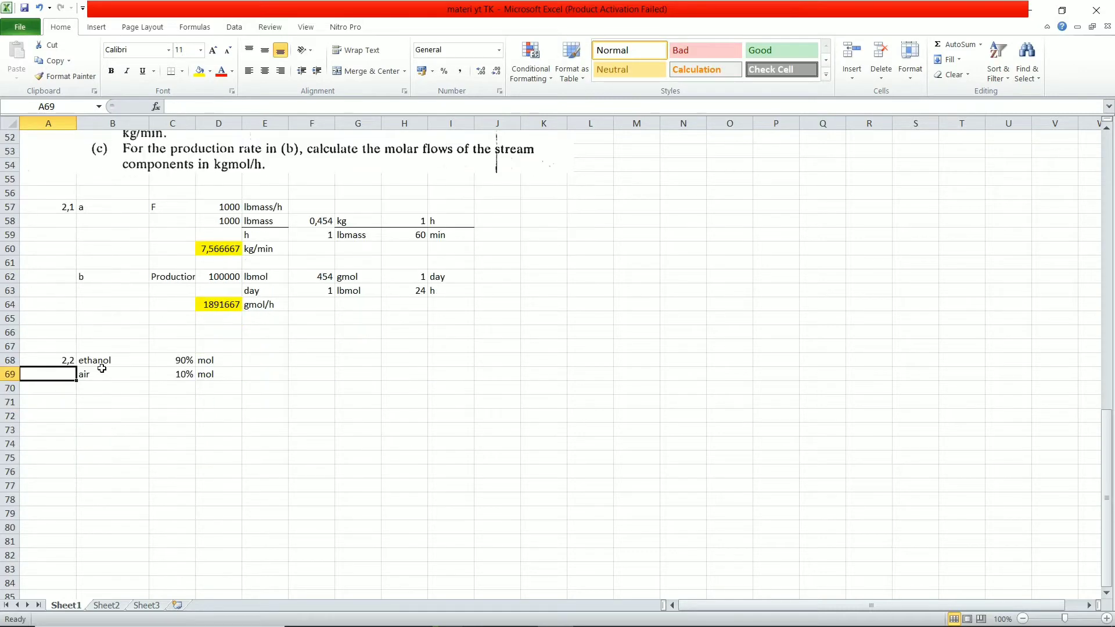
{"action": "left_click", "coordinate": [119, 398]}
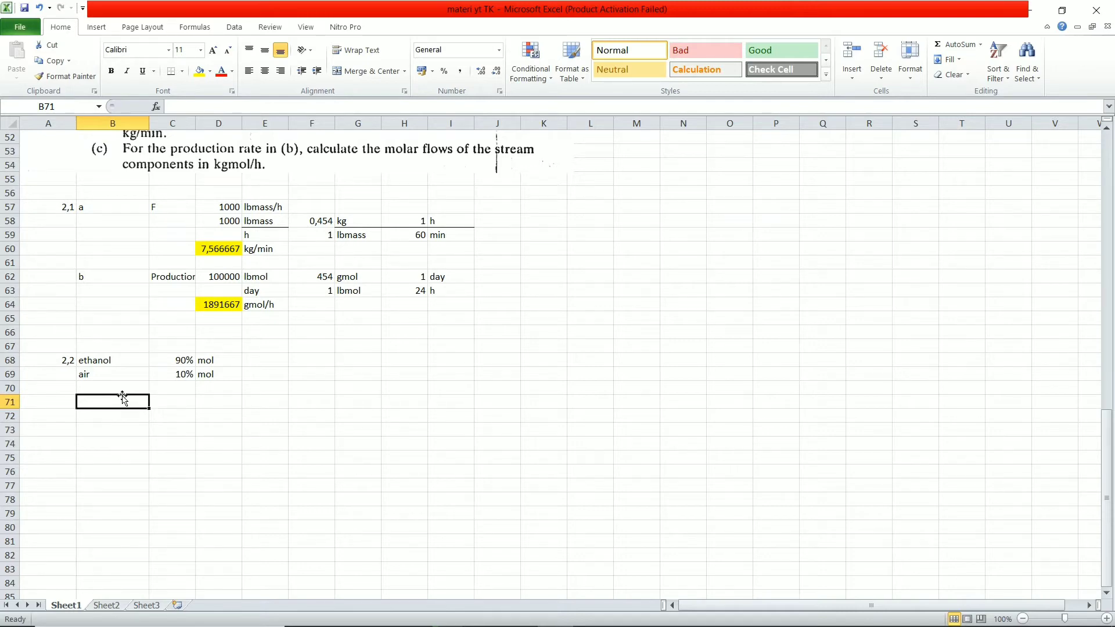
{"action": "scroll", "coordinate": [122, 399], "scroll_direction": "up", "scroll_amount": 2}
{"action": "scroll", "coordinate": [127, 398], "scroll_direction": "down", "scroll_amount": 4}
{"action": "scroll", "coordinate": [134, 400], "scroll_direction": "up", "scroll_amount": 2}
{"action": "type", "text": "F"}
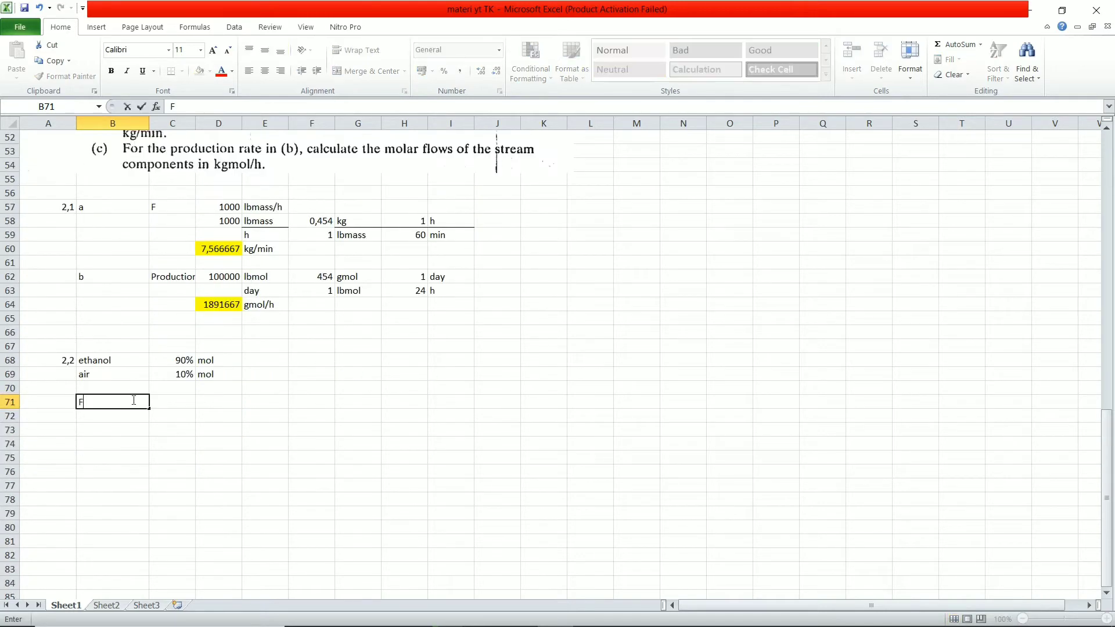
{"action": "key", "text": "Tab"}
{"action": "type", "text": "100"}
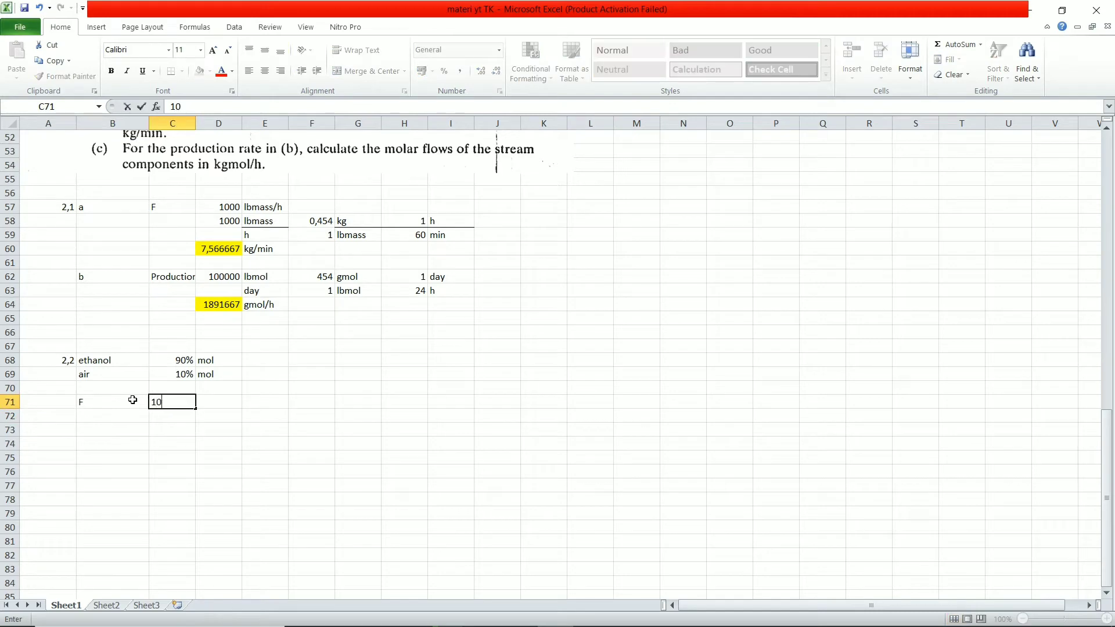
{"action": "key", "text": "Return"}
{"action": "key", "text": "Up"}
{"action": "key", "text": "Right"}
{"action": "type", "text": "mo"}
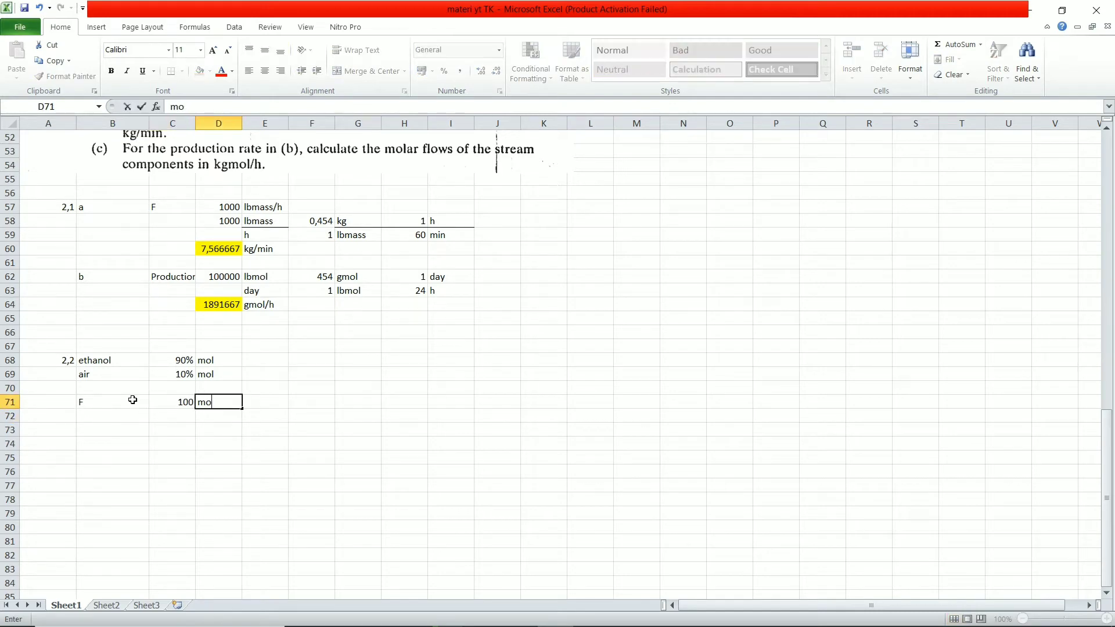
{"action": "type", "text": "l/h"}
{"action": "key", "text": "Return"}
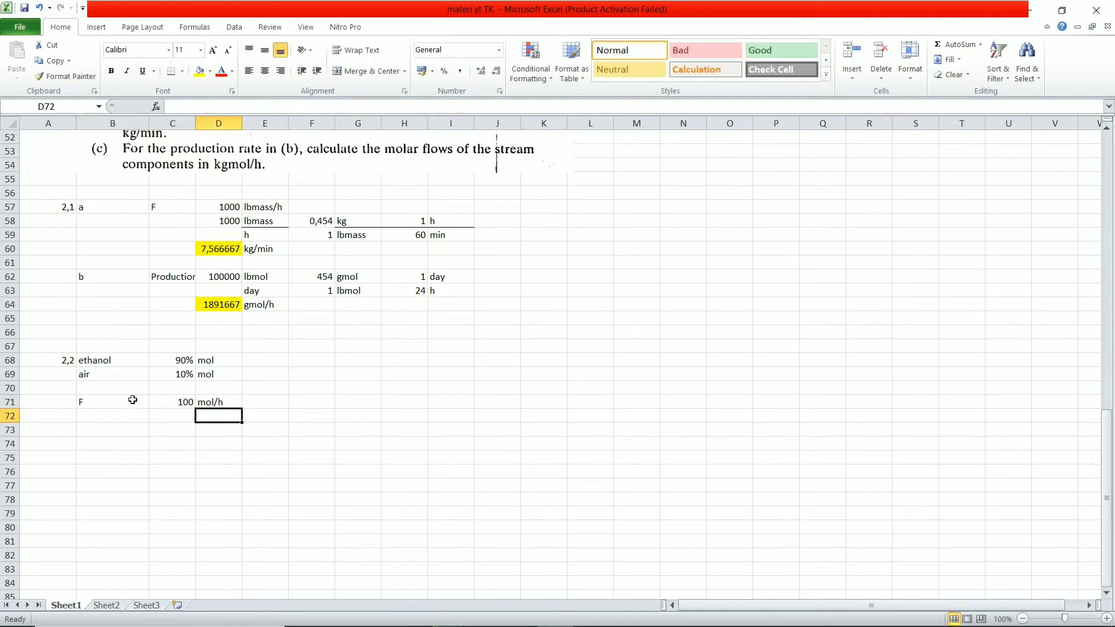
Label cell B73 "laju mol ethanol" for the ethanol molar flow.
{"action": "key", "text": "Left"}
{"action": "key", "text": "Left"}
{"action": "key", "text": "Left"}
{"action": "key", "text": "Right"}
{"action": "key", "text": "Down"}
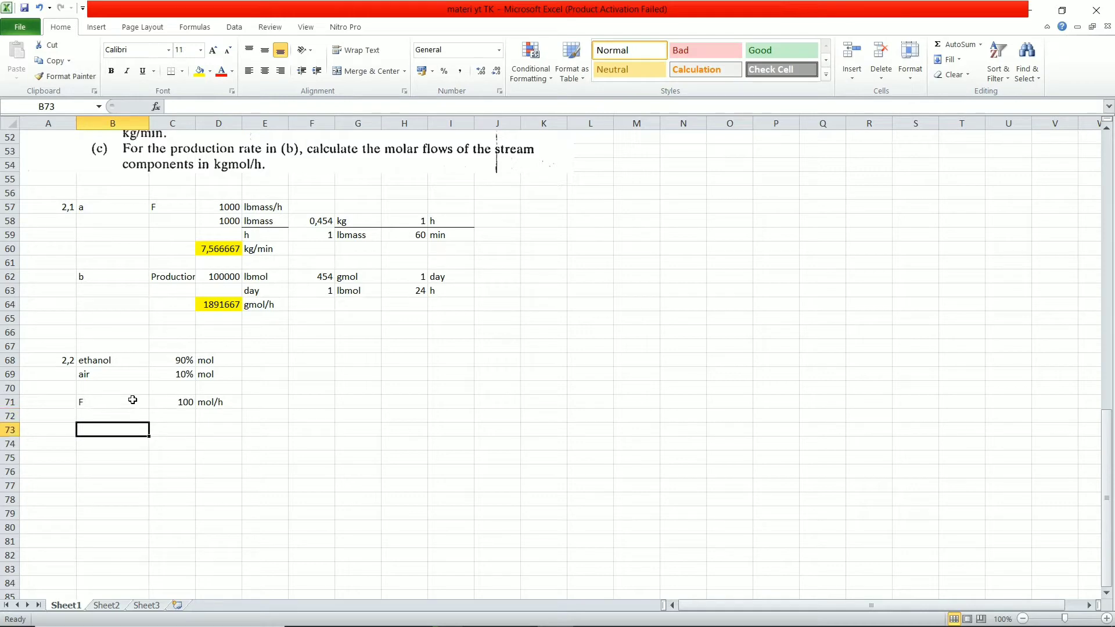
{"action": "type", "text": "laju mol "}
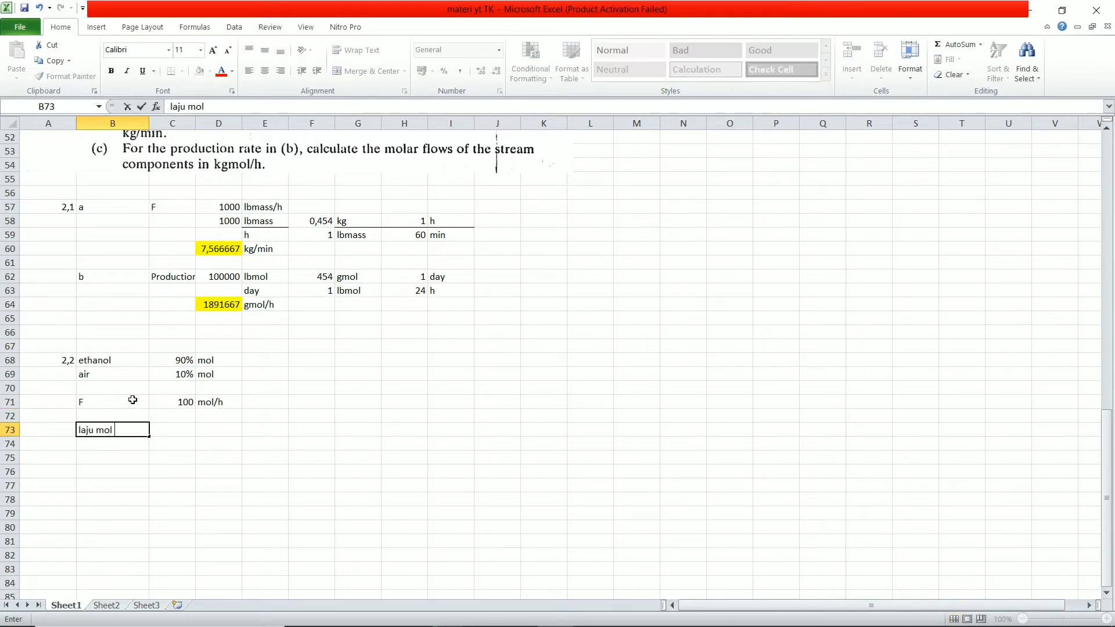
{"action": "type", "text": "ethanol;"}
Enter the formula =C68-C71 in C73 beside the ethanol flow label.
{"action": "key", "text": "Right"}
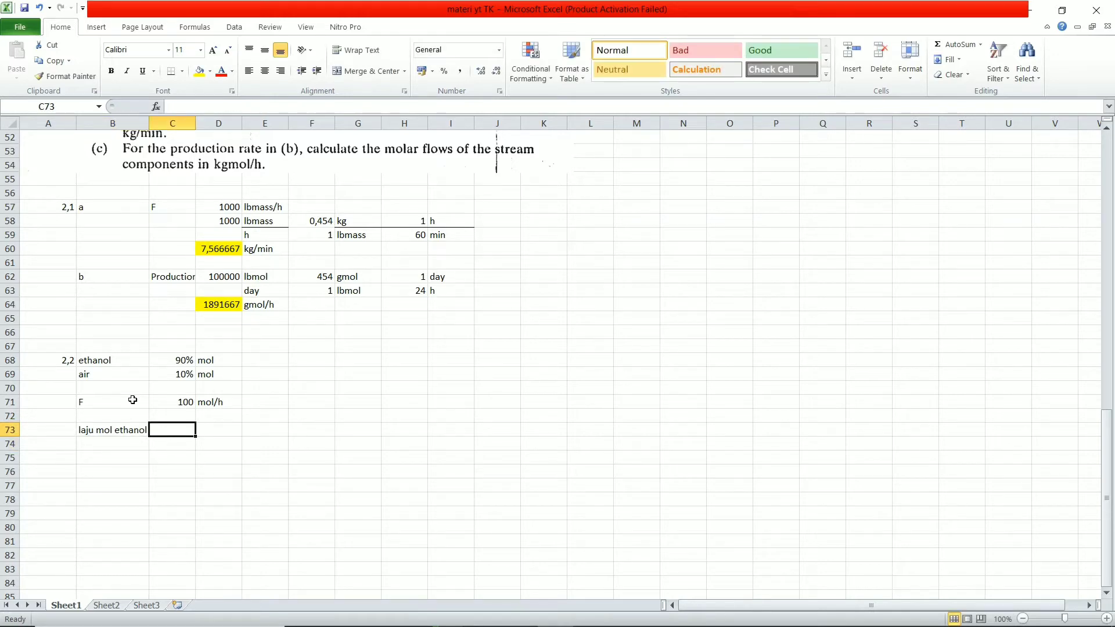
{"action": "type", "text": "="}
{"action": "left_click", "coordinate": [183, 358]}
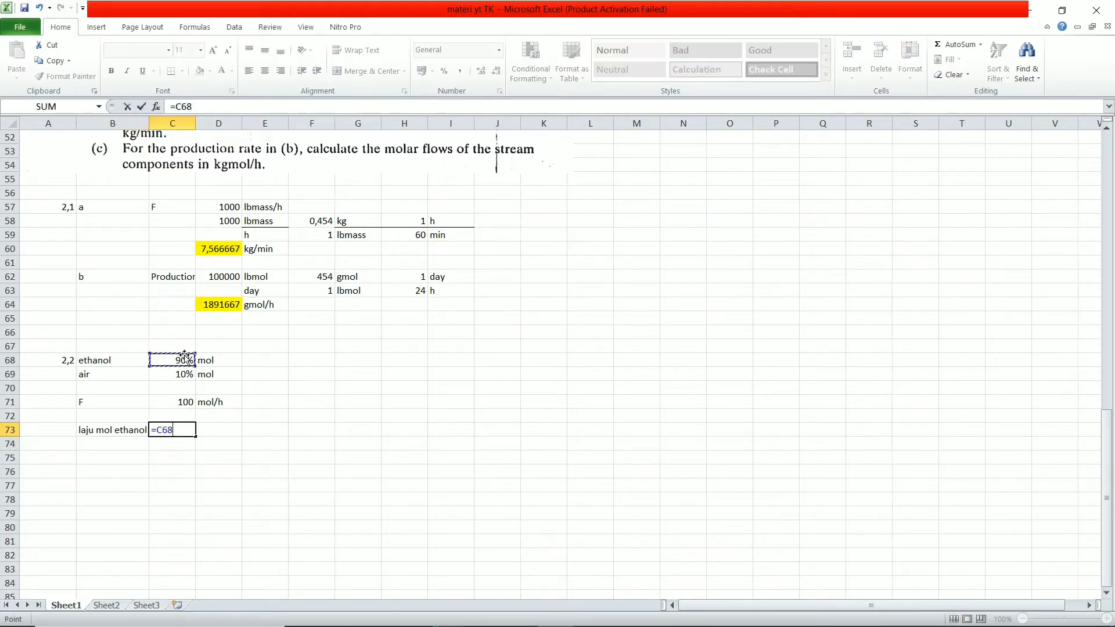
{"action": "type", "text": "-"}
{"action": "left_click", "coordinate": [183, 402]}
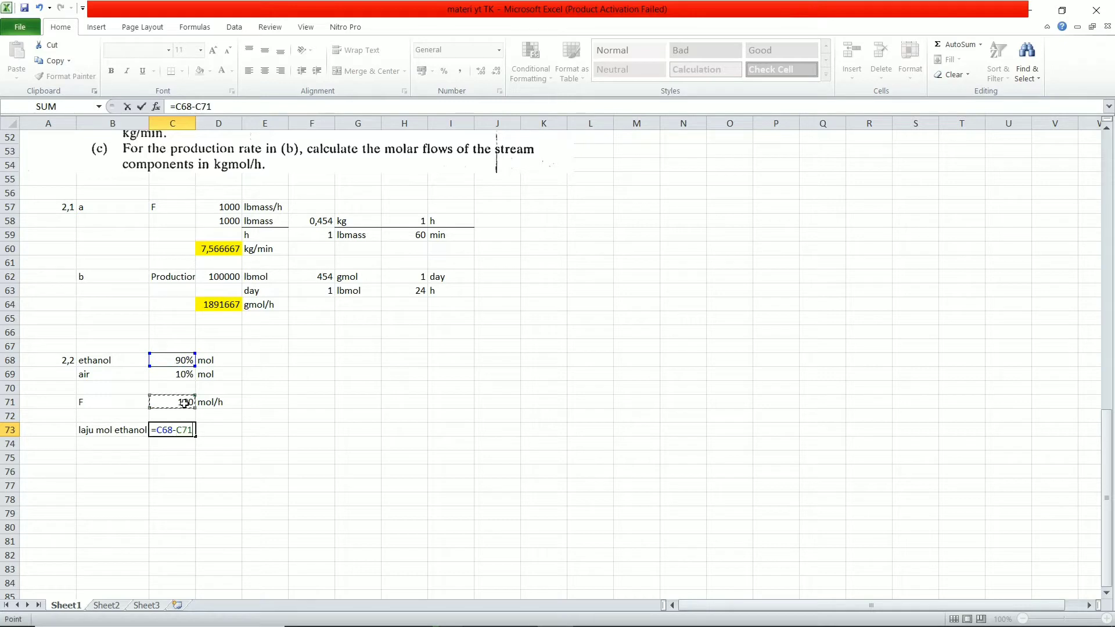
{"action": "key", "text": "Return"}
{"action": "key", "text": "Up"}
{"action": "key", "text": "Down"}
{"action": "key", "text": "Up"}
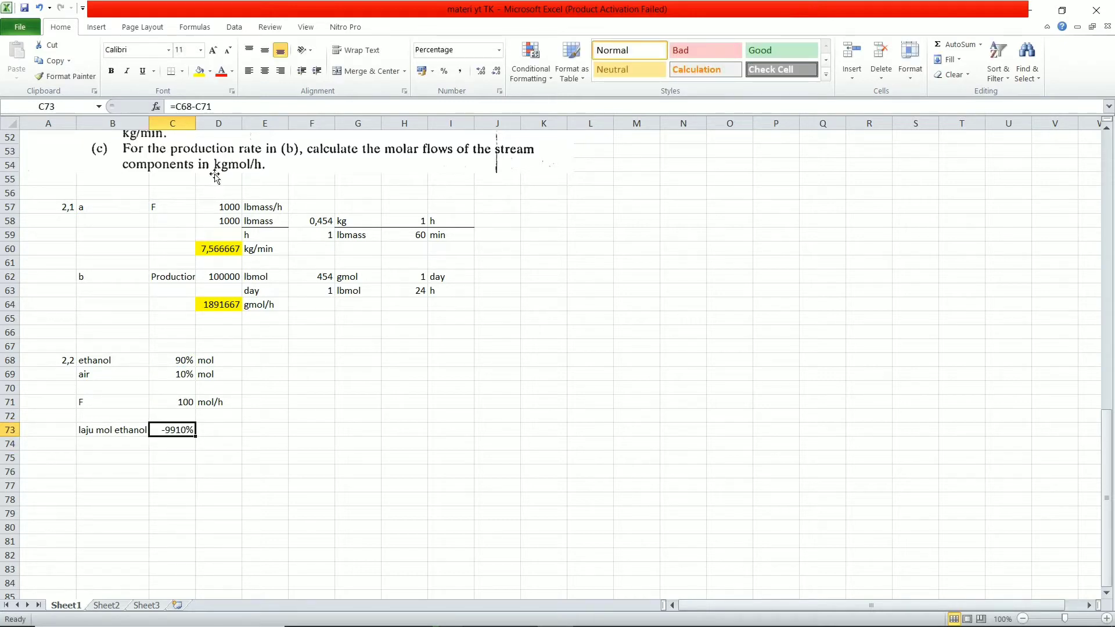
Correct the formula in C73 to multiply the ethanol fraction by the feed flow, =C68*C71.
{"action": "left_click", "coordinate": [197, 107]}
{"action": "key", "text": "BackSpace"}
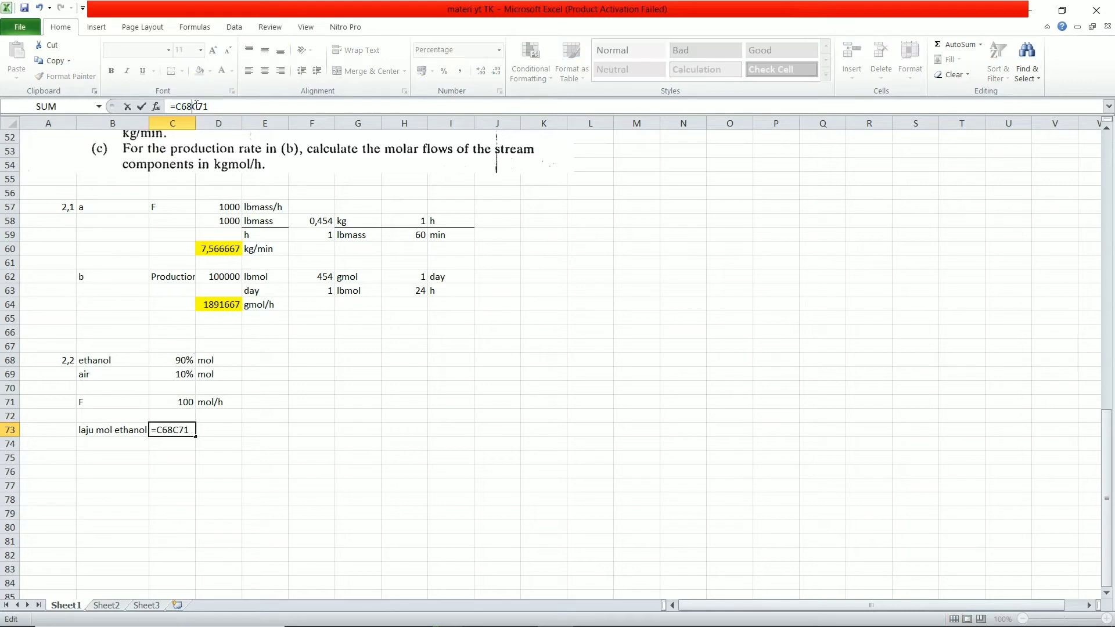
{"action": "type", "text": "*"}
{"action": "key", "text": "Return"}
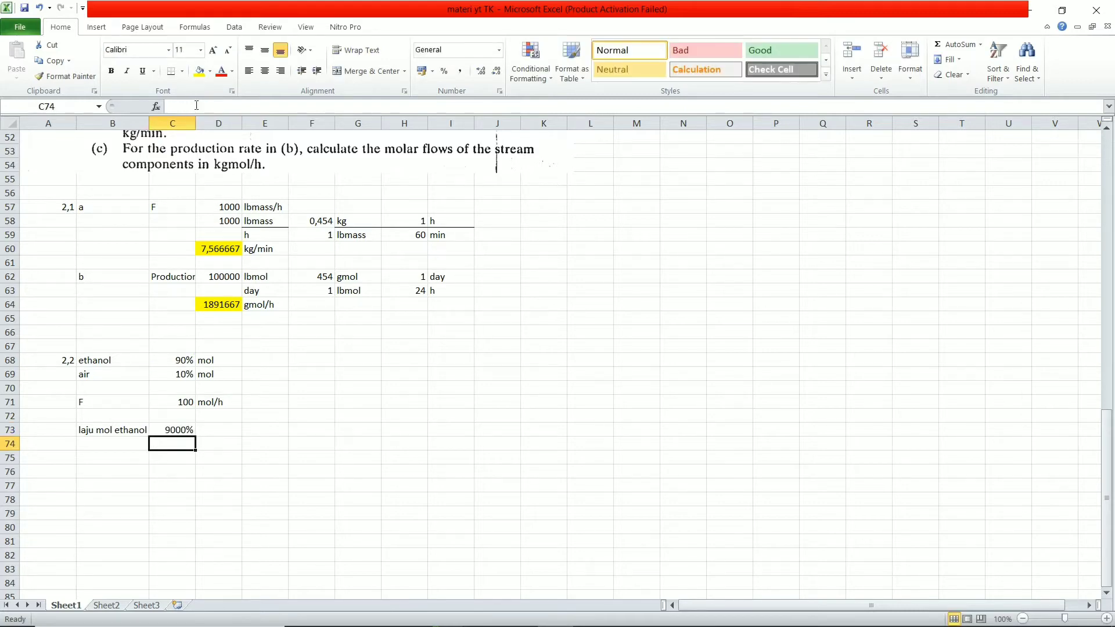
Format the ethanol flow in C73 as General and add the unit mol/h in D73.
{"action": "key", "text": "Up"}
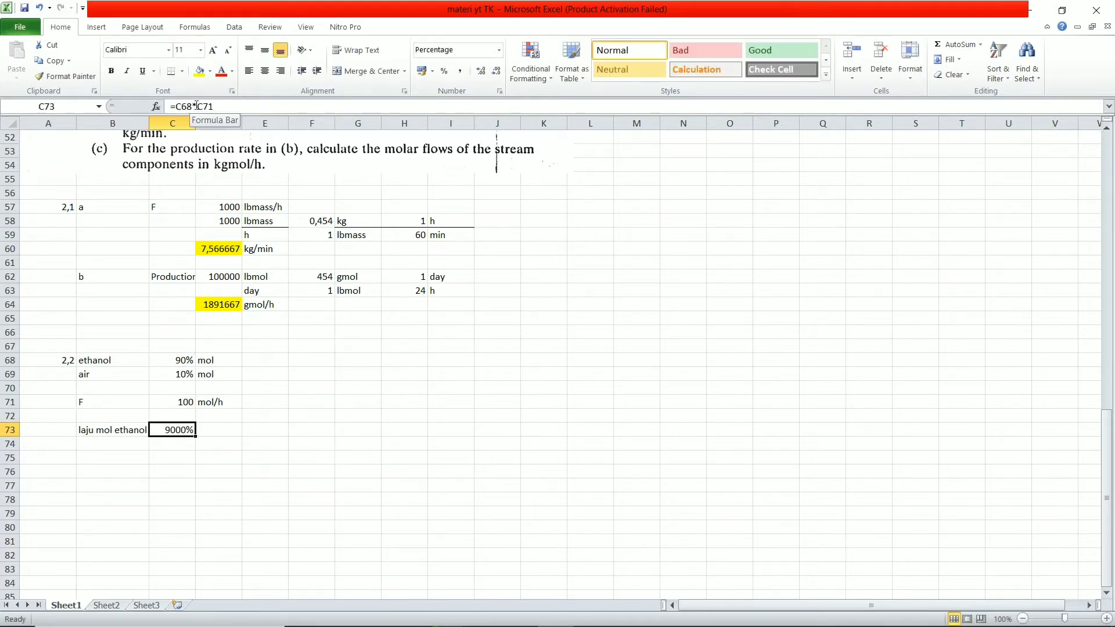
{"action": "left_click", "coordinate": [499, 51]}
{"action": "left_click", "coordinate": [450, 67]}
{"action": "left_click", "coordinate": [215, 428]}
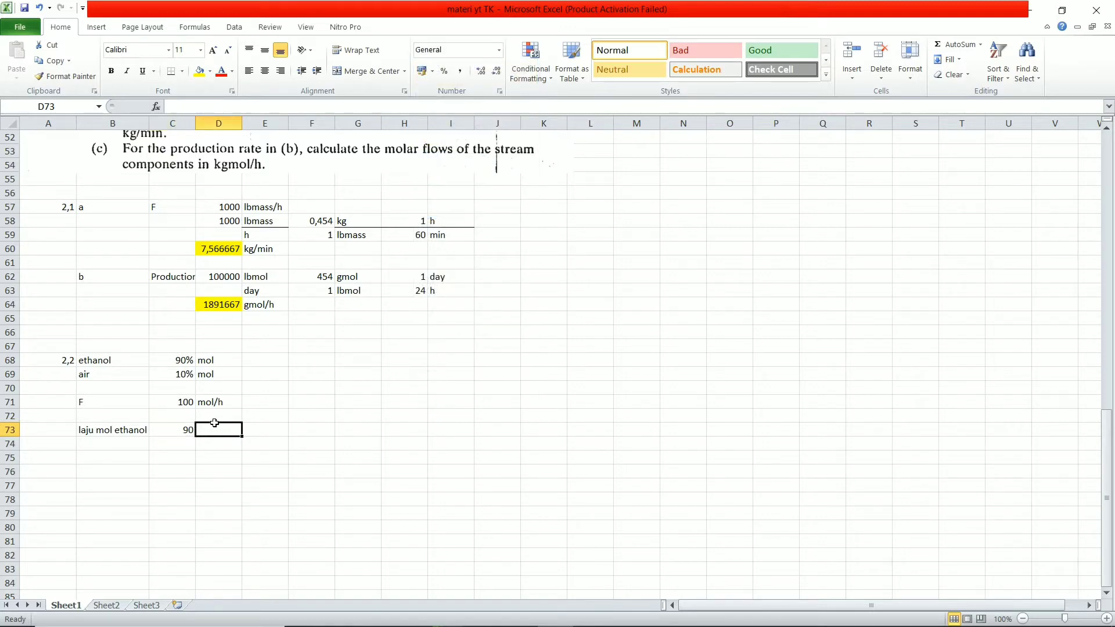
{"action": "type", "text": "mol/h"}
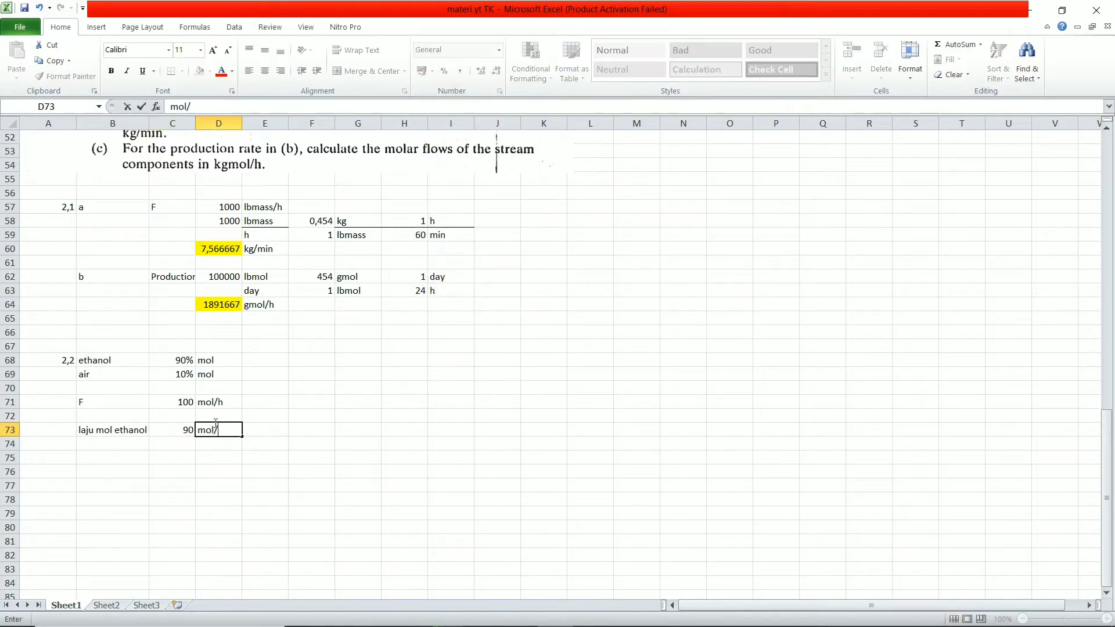
{"action": "key", "text": "Return"}
Label cell B74 "laju mol air" for the water molar flow.
{"action": "left_click", "coordinate": [123, 446]}
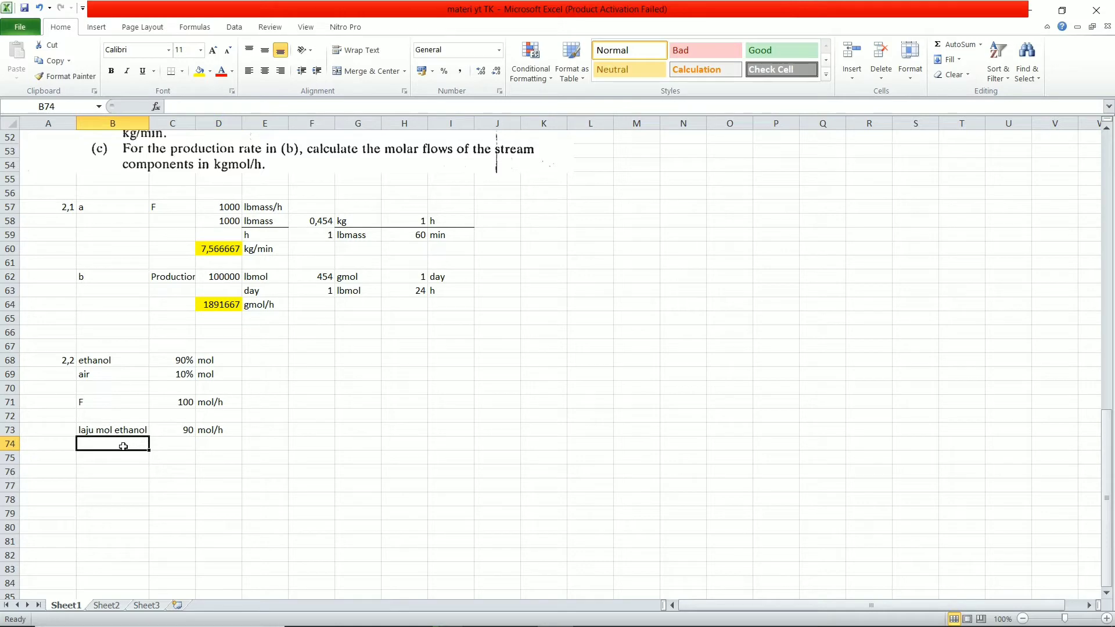
{"action": "type", "text": "laju"}
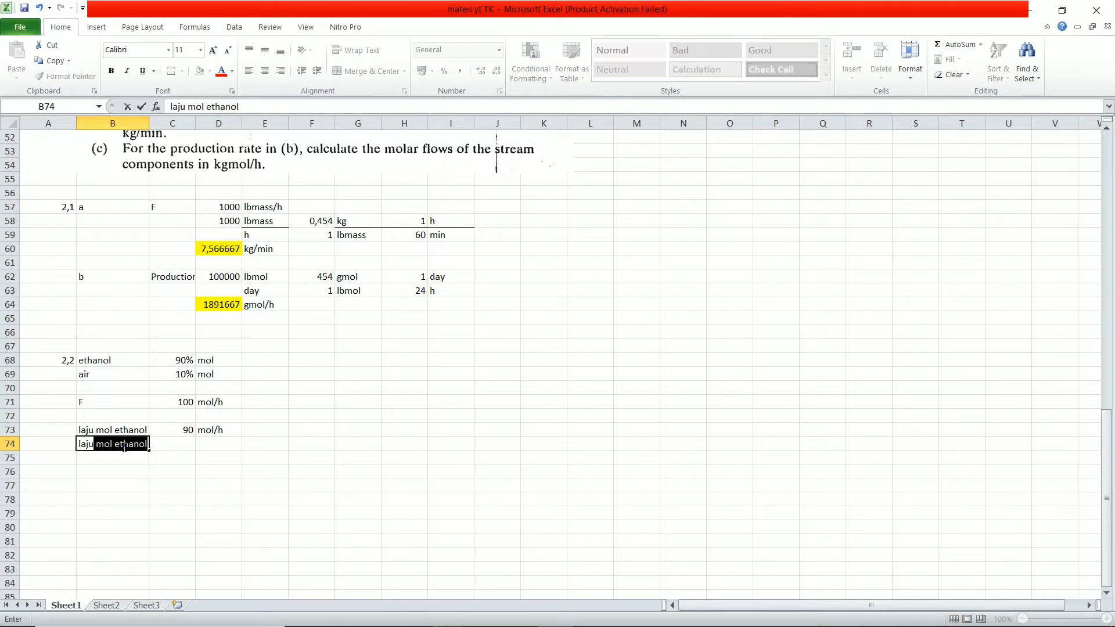
{"action": "type", "text": " mol air"}
{"action": "key", "text": "Return"}
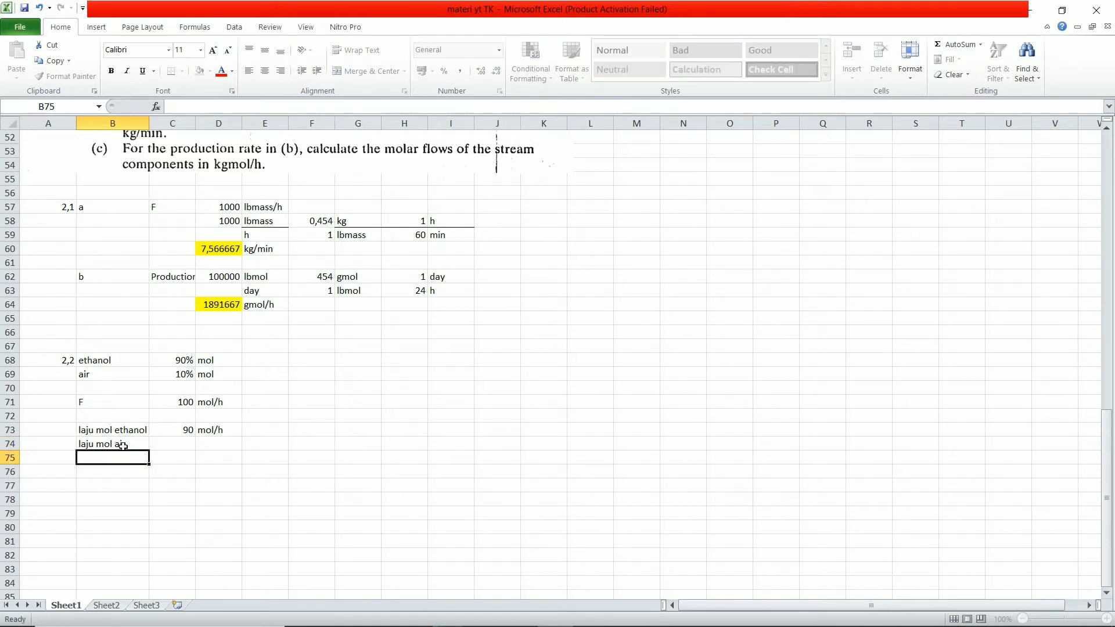
Calculate the water molar flow in C74 by subtracting the ethanol flow from the feed, =C71-C73.
{"action": "key", "text": "Up"}
{"action": "key", "text": "Right"}
{"action": "type", "text": "="}
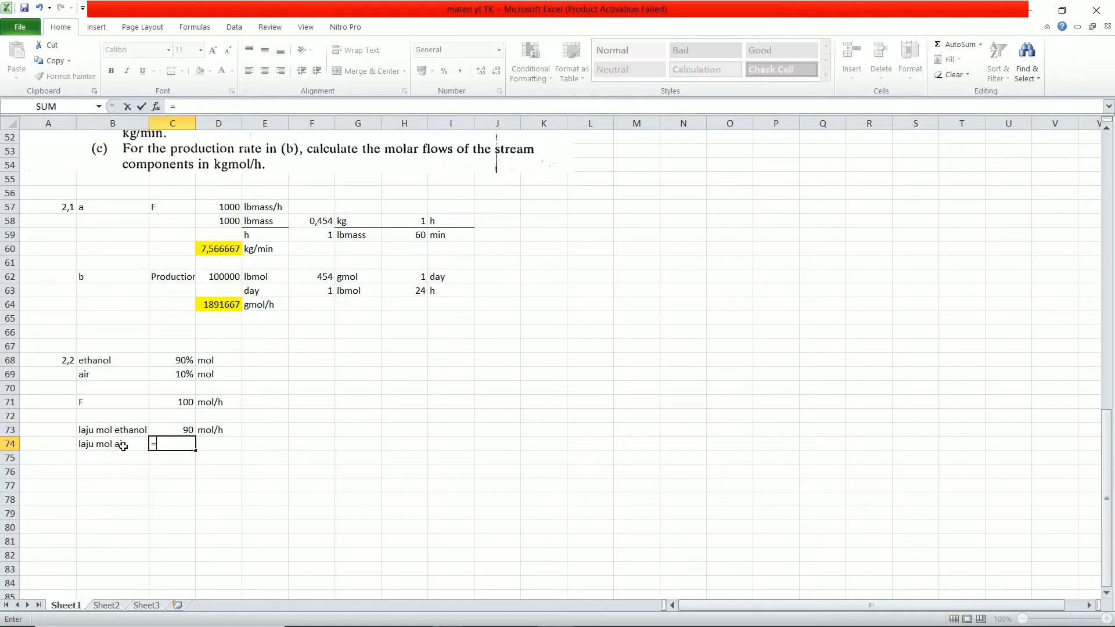
{"action": "left_click", "coordinate": [187, 400]}
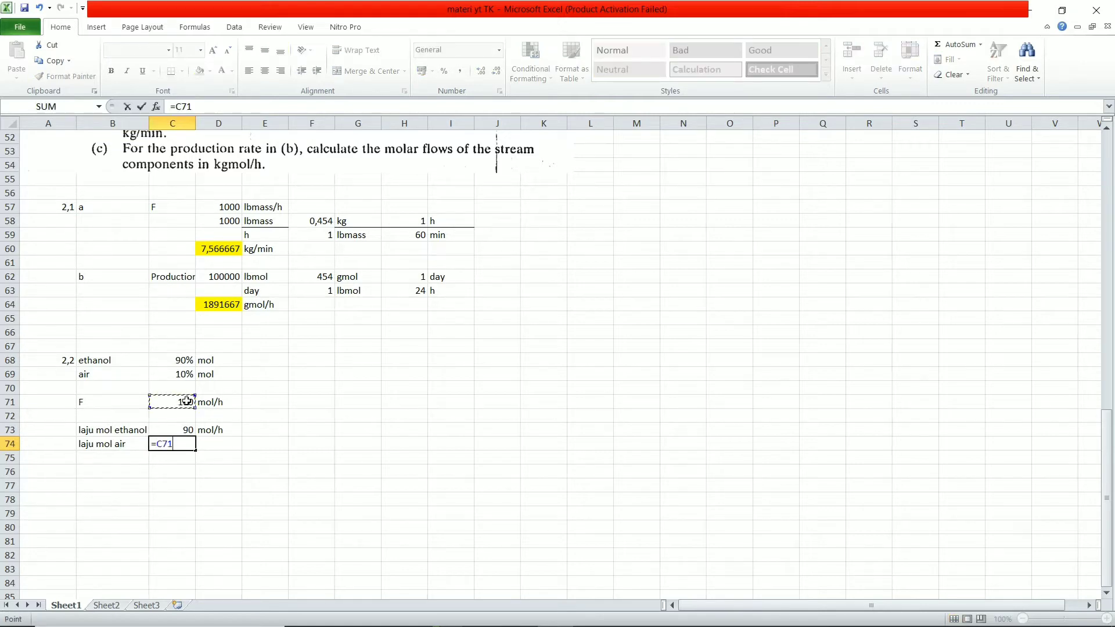
{"action": "type", "text": "-"}
{"action": "left_click", "coordinate": [175, 431]}
{"action": "type", "text": "-"}
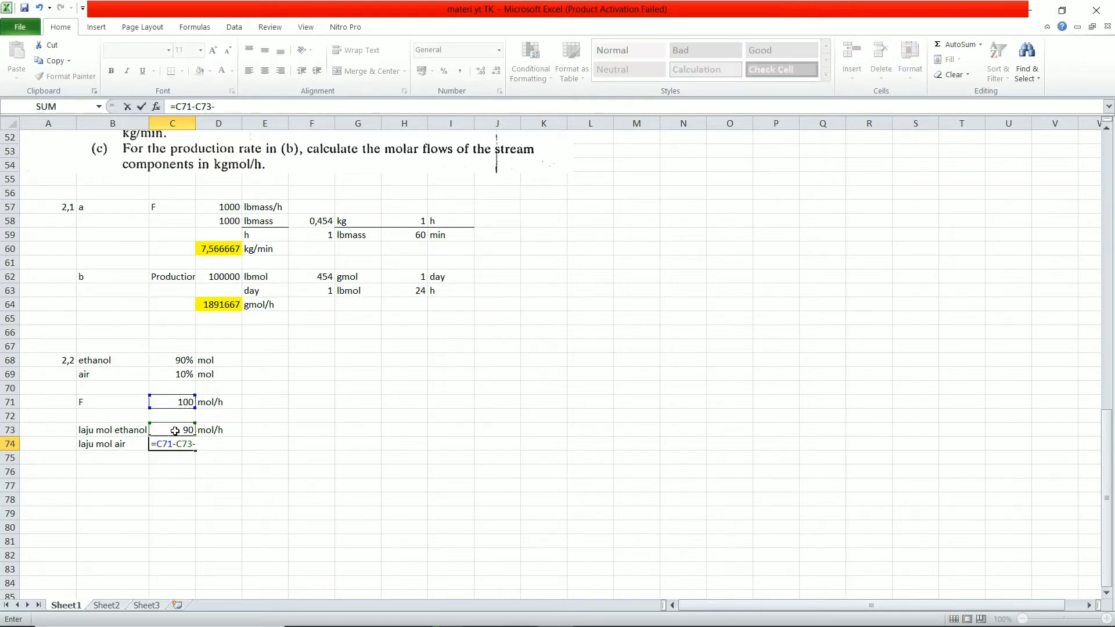
{"action": "key", "text": "Return"}
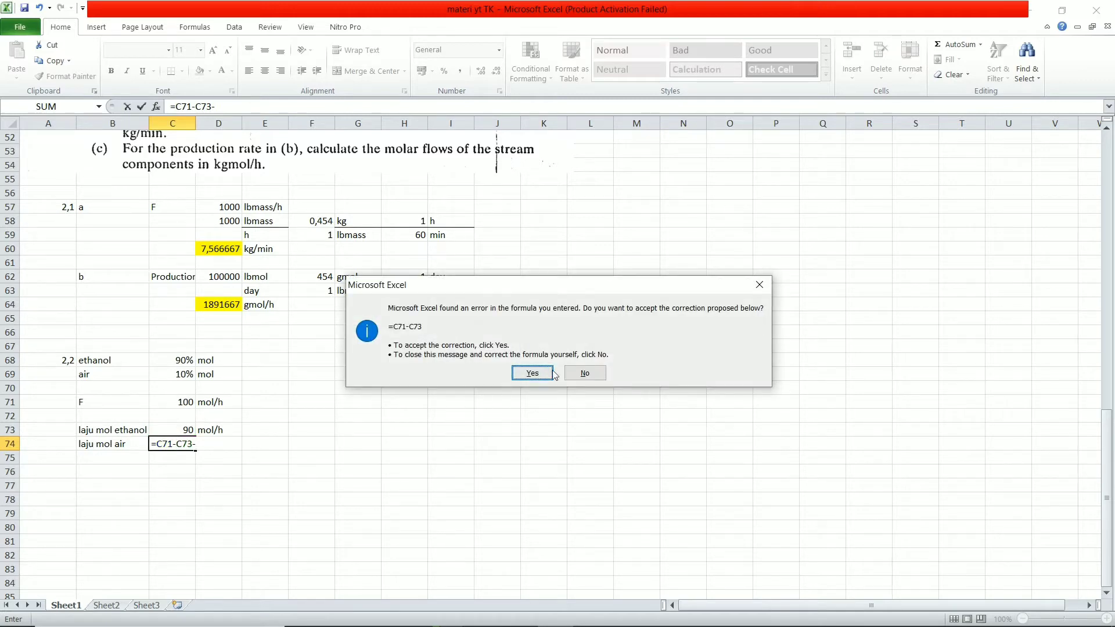
{"action": "key", "text": "n"}
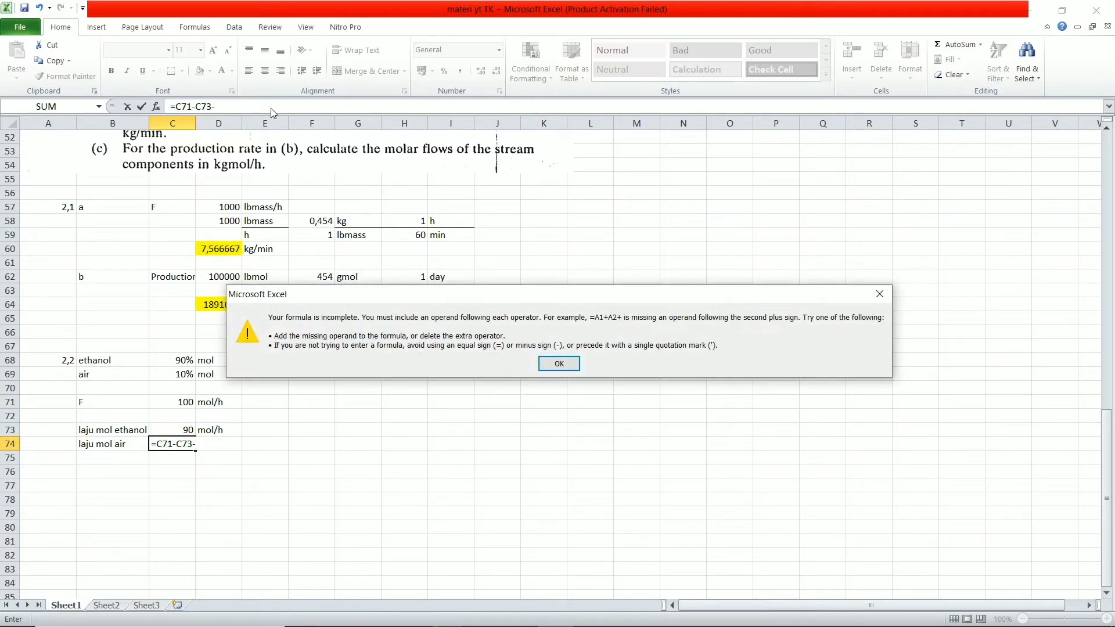
{"action": "left_click", "coordinate": [558, 364]}
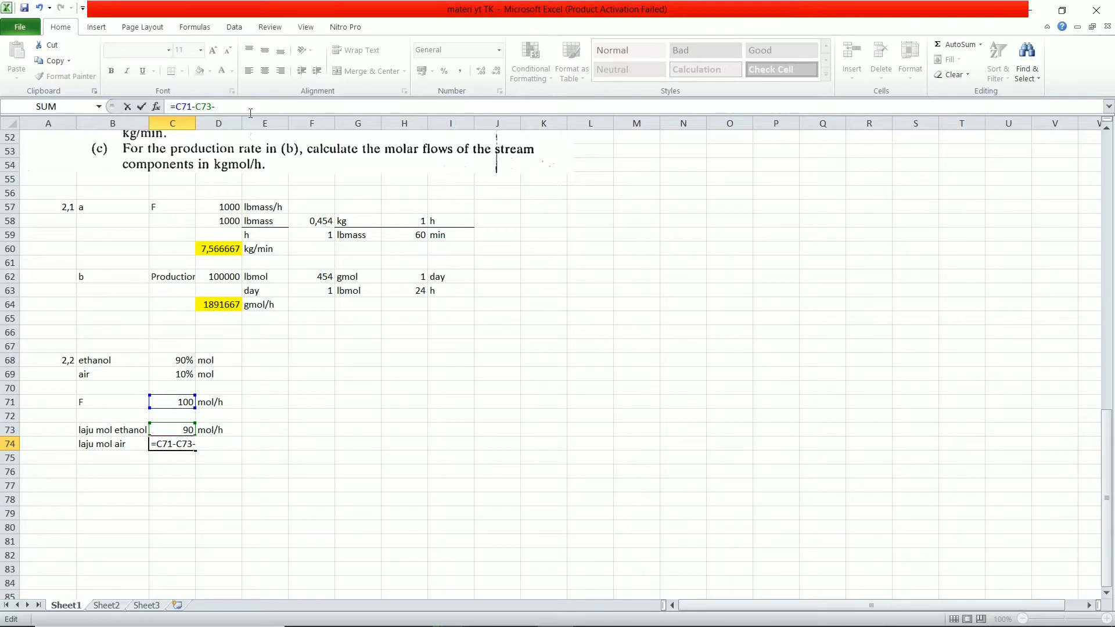
{"action": "key", "text": "BackSpace"}
{"action": "key", "text": "Return"}
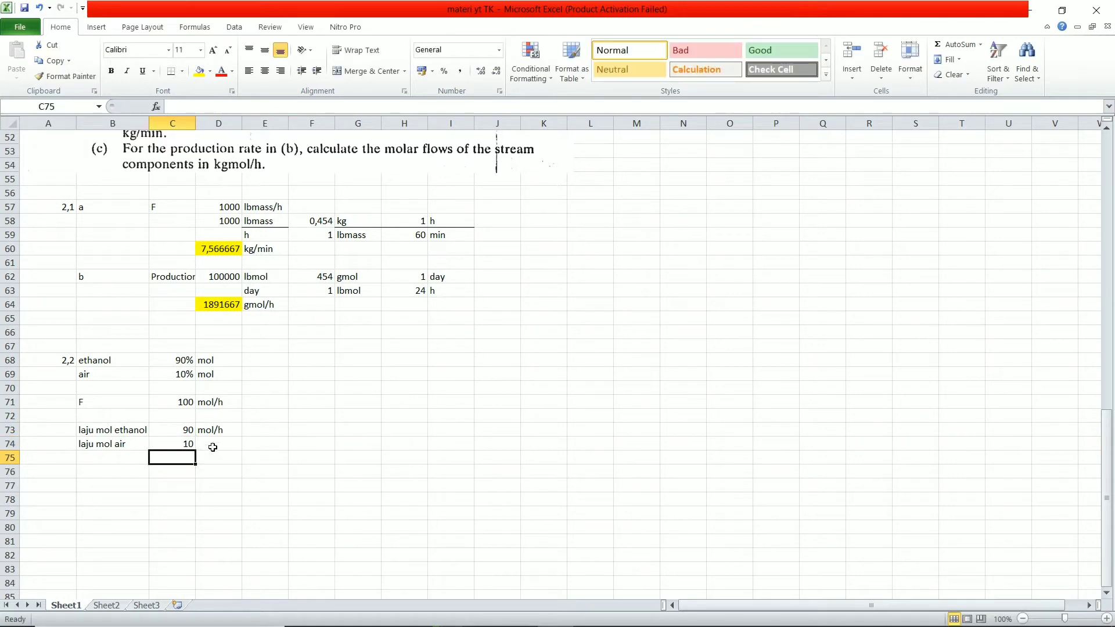
Enter the unit mol/h in D74 beside the water molar flow.
{"action": "left_click", "coordinate": [213, 447]}
{"action": "type", "text": "mol/h"}
{"action": "key", "text": "Return"}
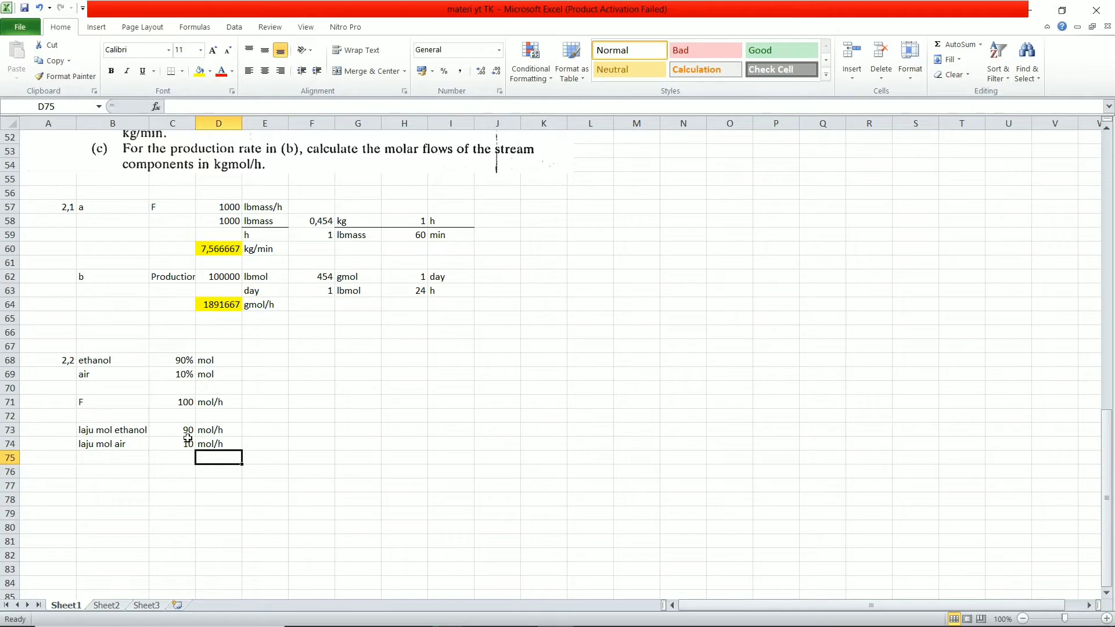
Label cell B76 "laju massa ethanol" and autofit column B to the text.
{"action": "left_click", "coordinate": [111, 475]}
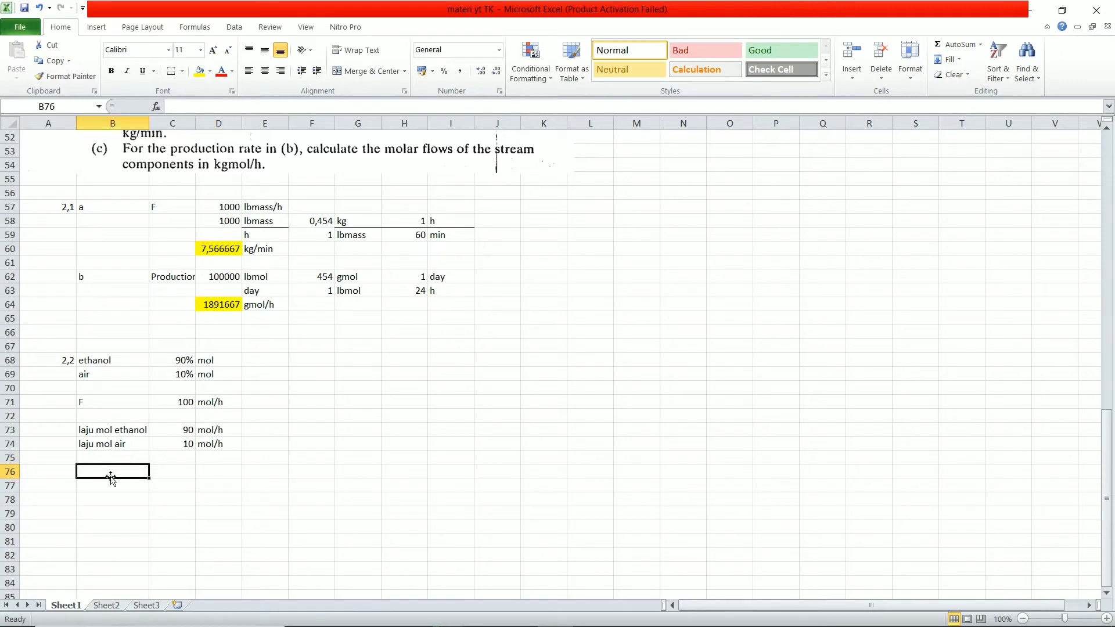
{"action": "type", "text": "laju m"}
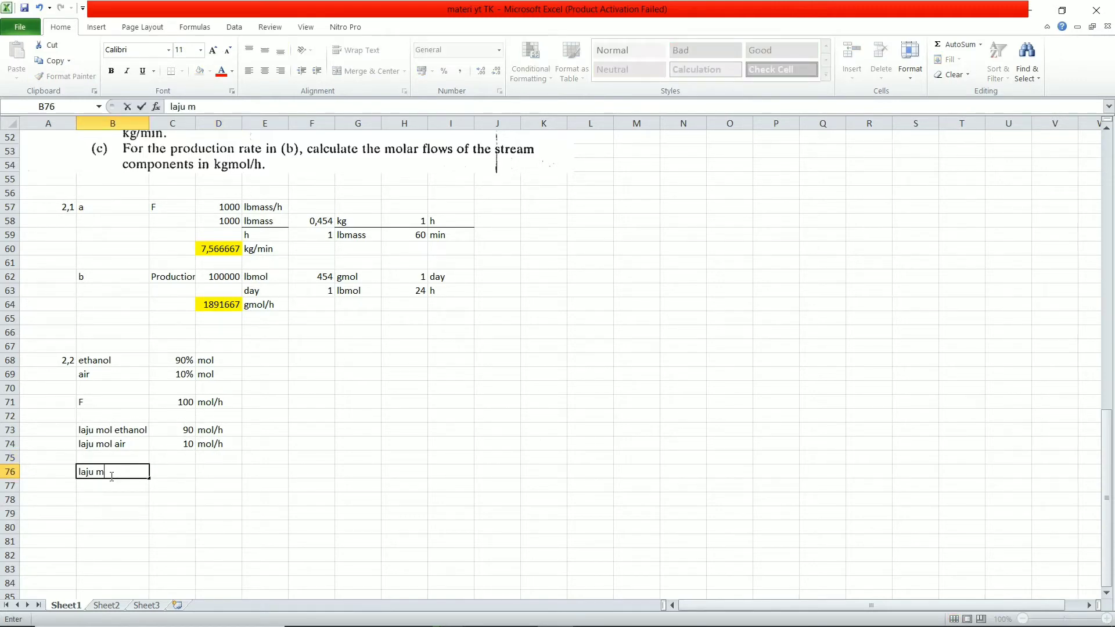
{"action": "type", "text": "assa ethanol"}
{"action": "key", "text": "Return"}
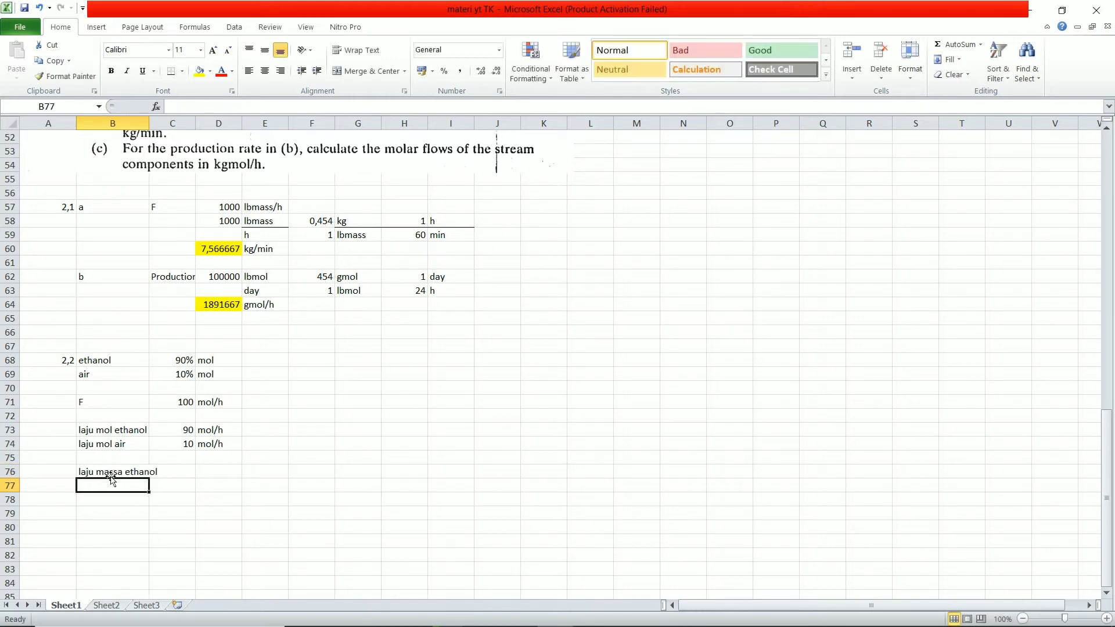
{"action": "key", "text": "Up"}
{"action": "key", "text": "Right"}
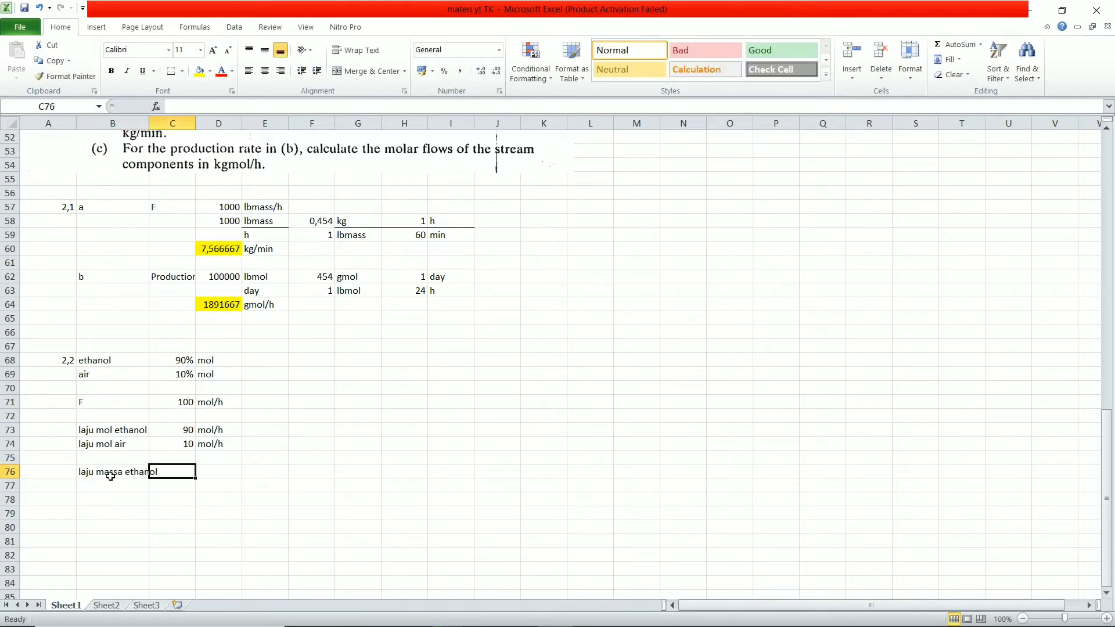
{"action": "double_click", "coordinate": [148, 123]}
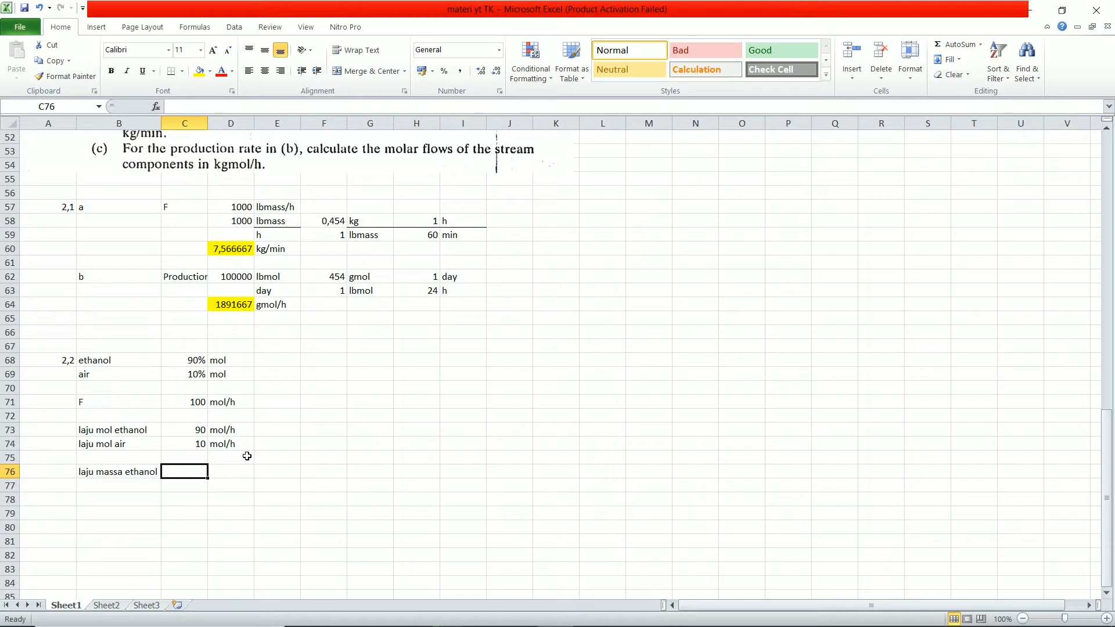
Calculate the ethanol mass flow in C76 with =C73*46 and enter the unit g/h in D76.
{"action": "type", "text": "="}
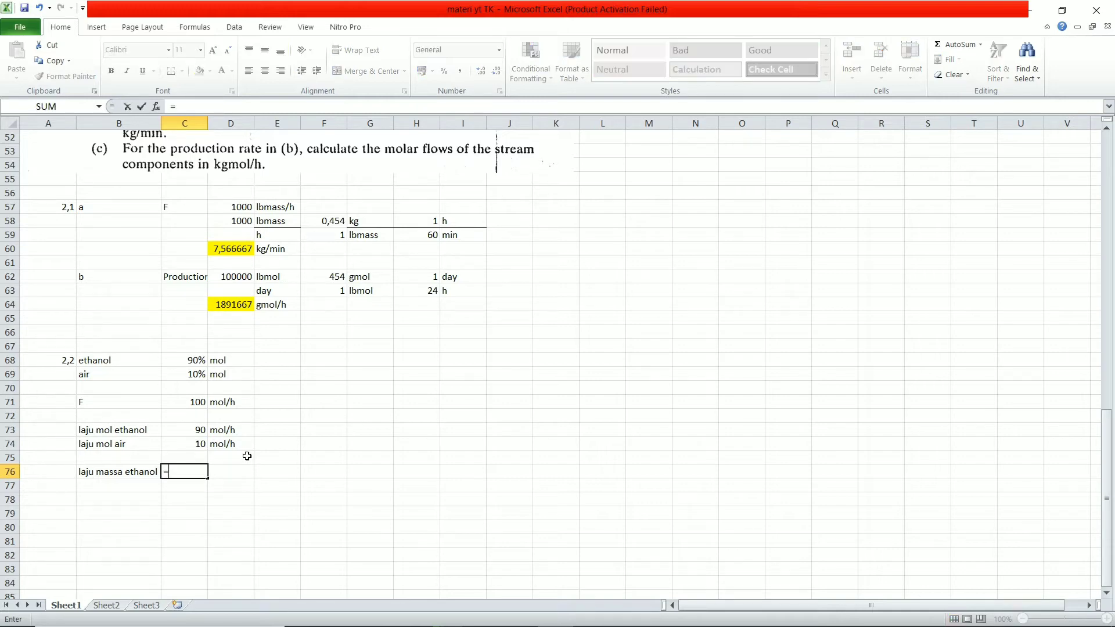
{"action": "left_click", "coordinate": [196, 430]}
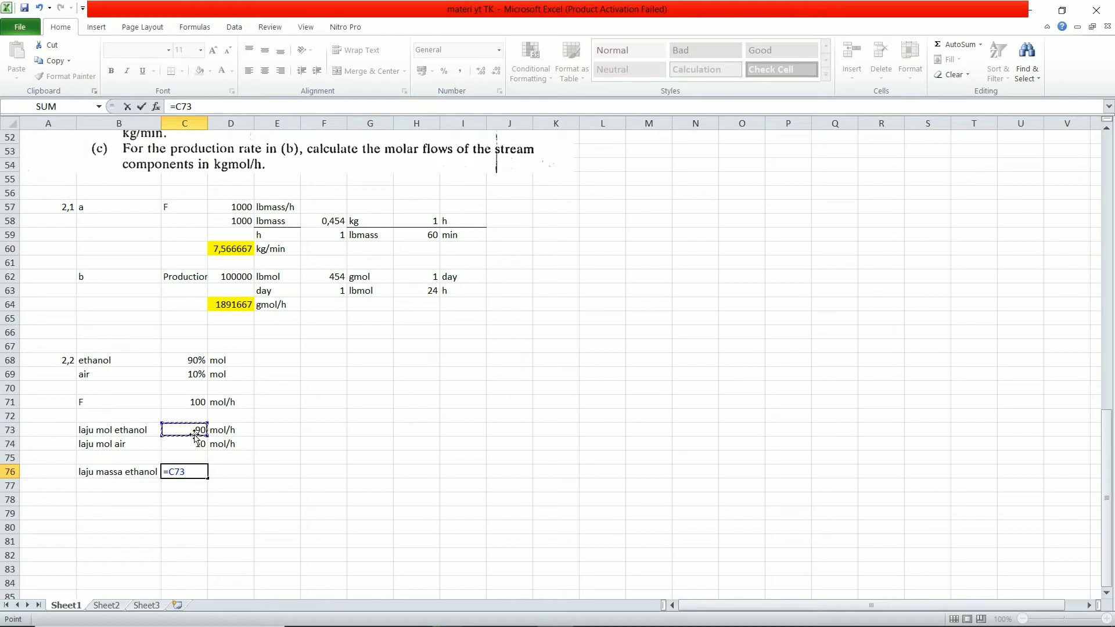
{"action": "type", "text": "*46"}
{"action": "key", "text": "Return"}
{"action": "key", "text": "Up"}
{"action": "key", "text": "Right"}
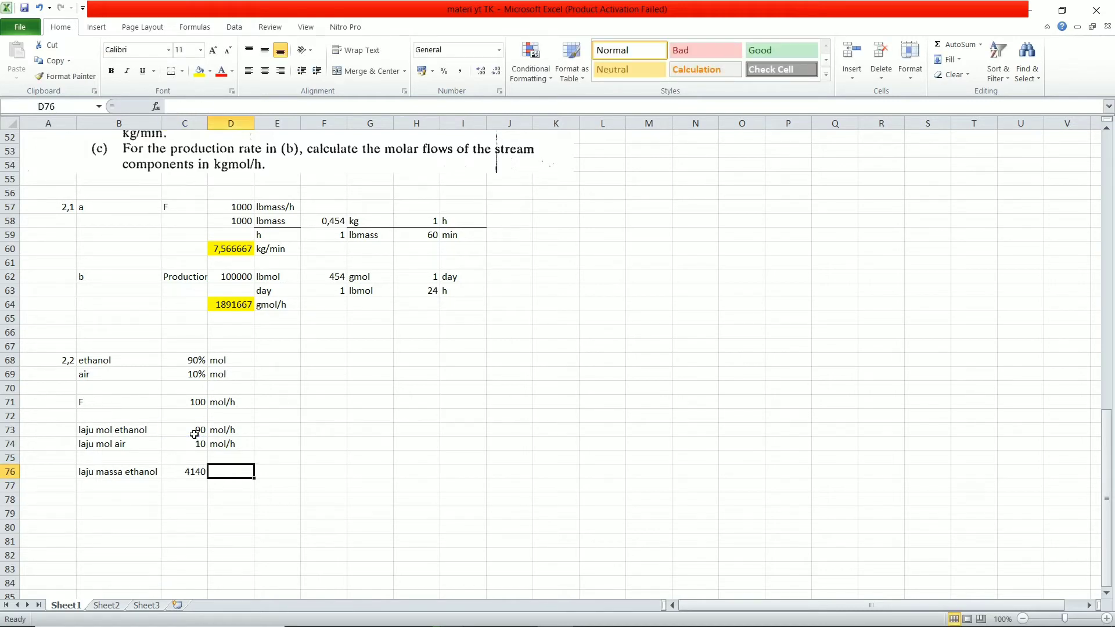
{"action": "type", "text": "g/h"}
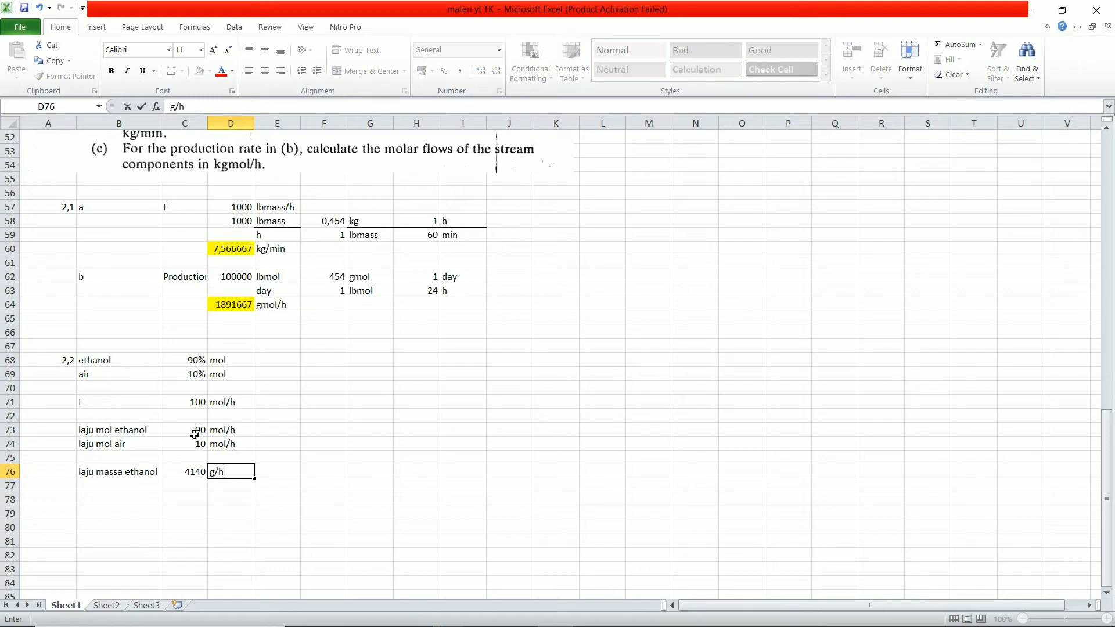
{"action": "key", "text": "Return"}
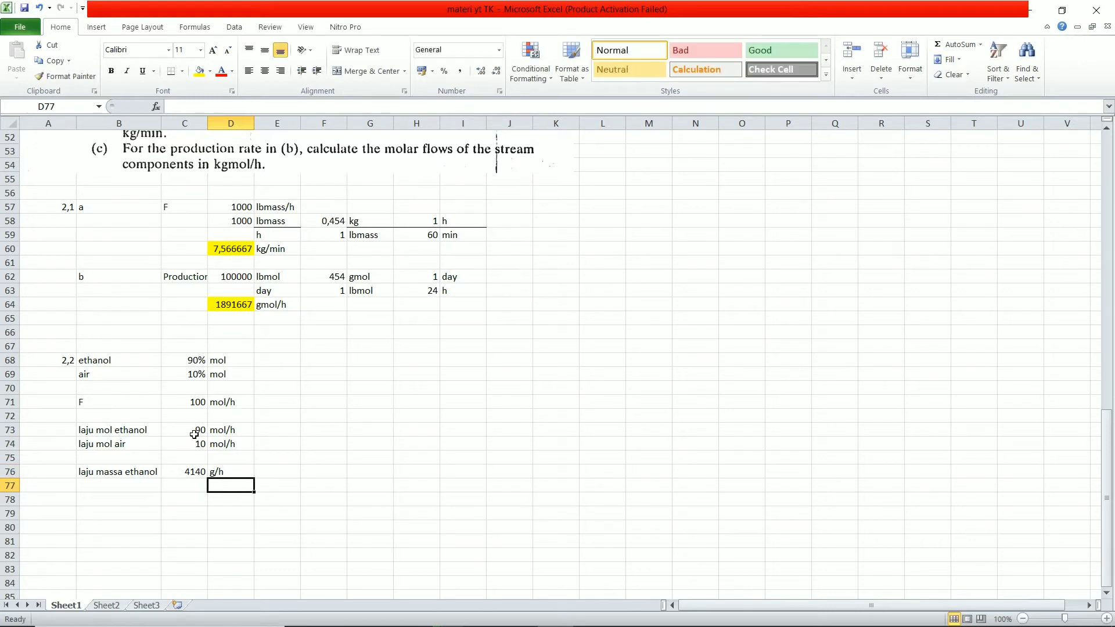
Label cell B77 "laju massa water" for the water mass flow.
{"action": "left_click", "coordinate": [117, 489]}
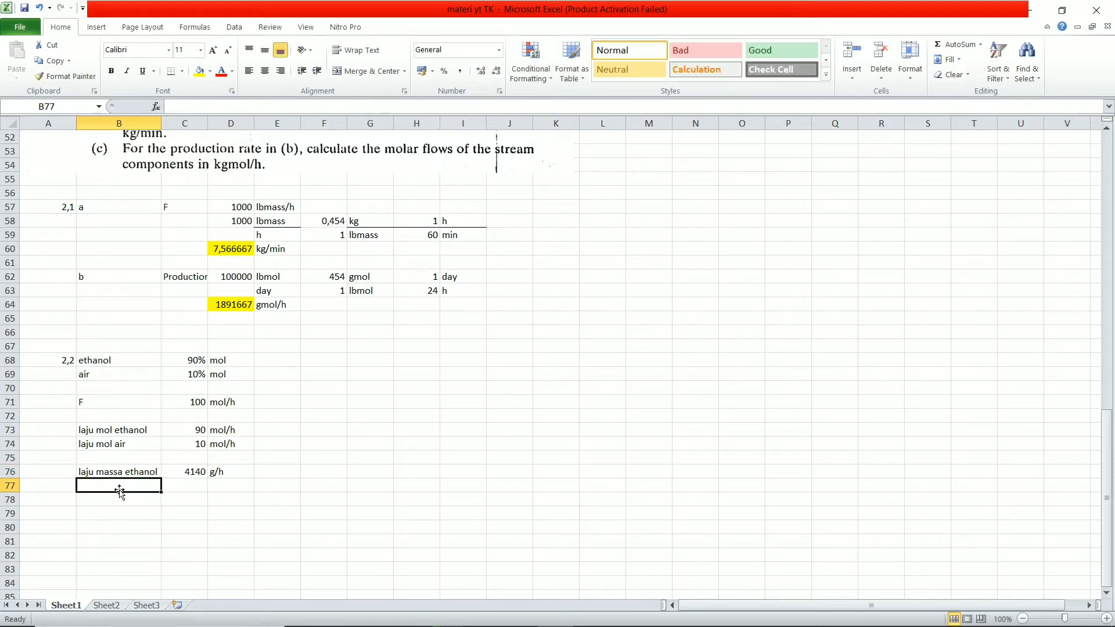
{"action": "type", "text": "laju massa "}
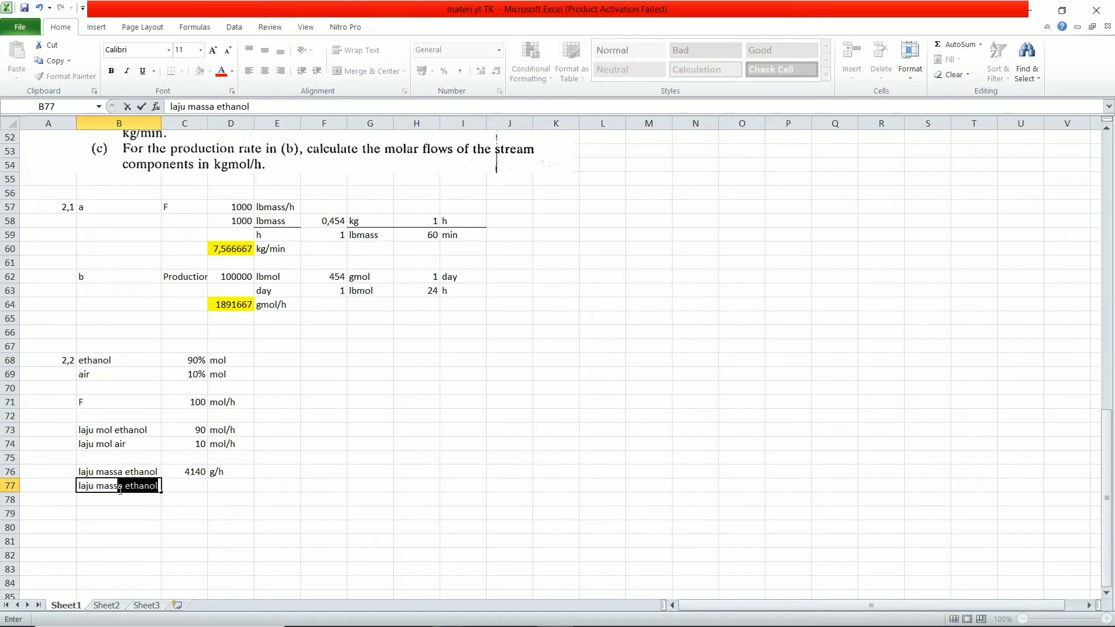
{"action": "type", "text": "water"}
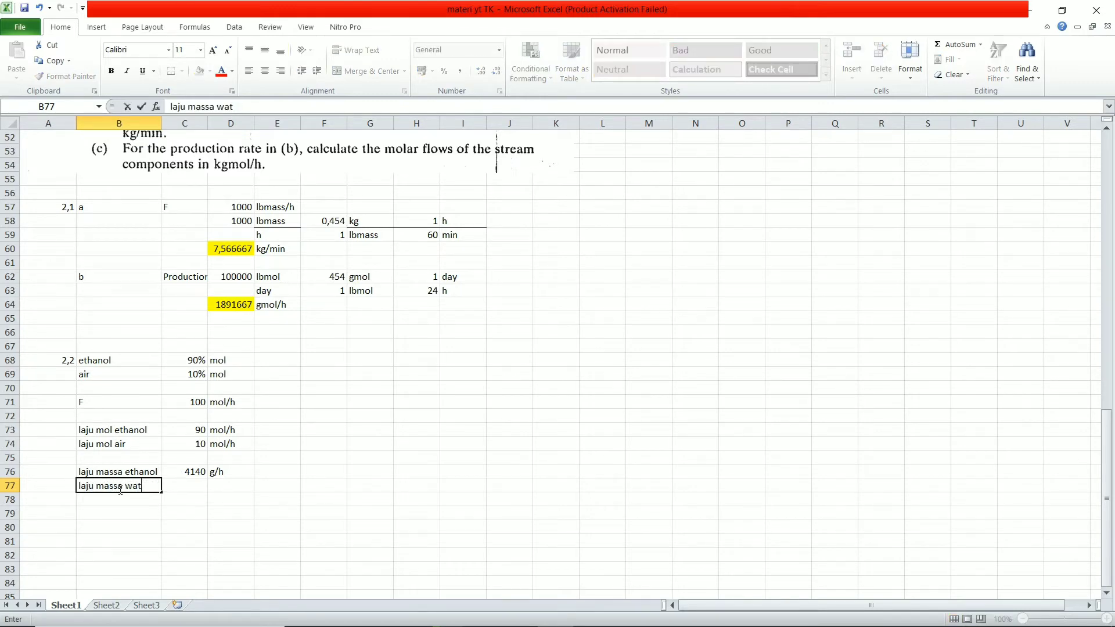
{"action": "key", "text": "Return"}
Calculate the water mass flow in C77 with the formula =C74*18.
{"action": "left_click", "coordinate": [119, 490]}
{"action": "key", "text": "Right"}
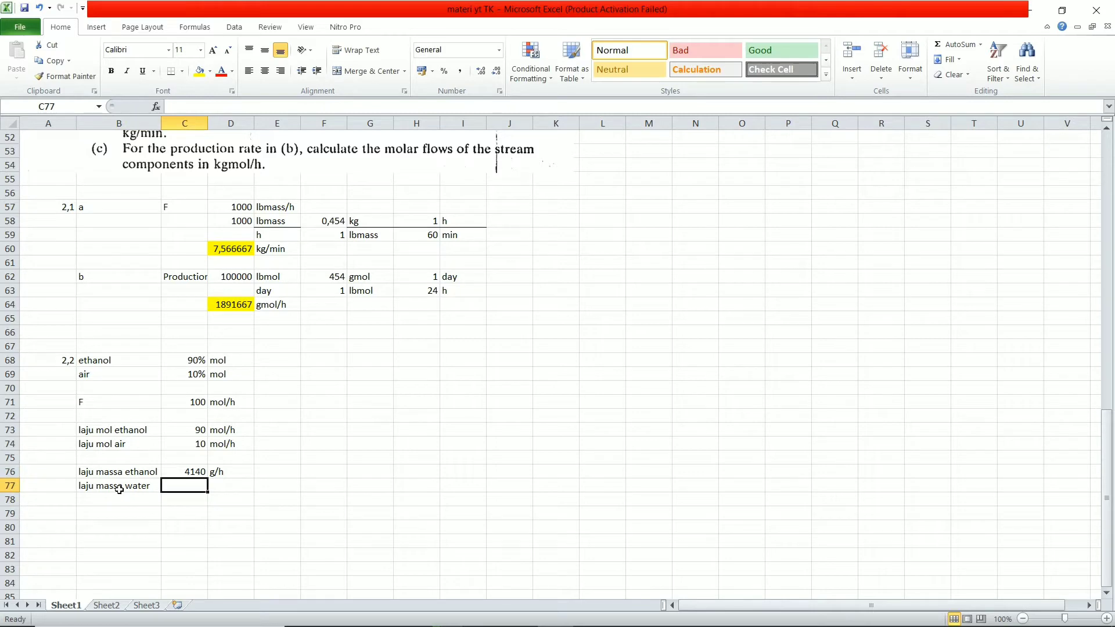
{"action": "type", "text": "="}
{"action": "left_click", "coordinate": [200, 443]}
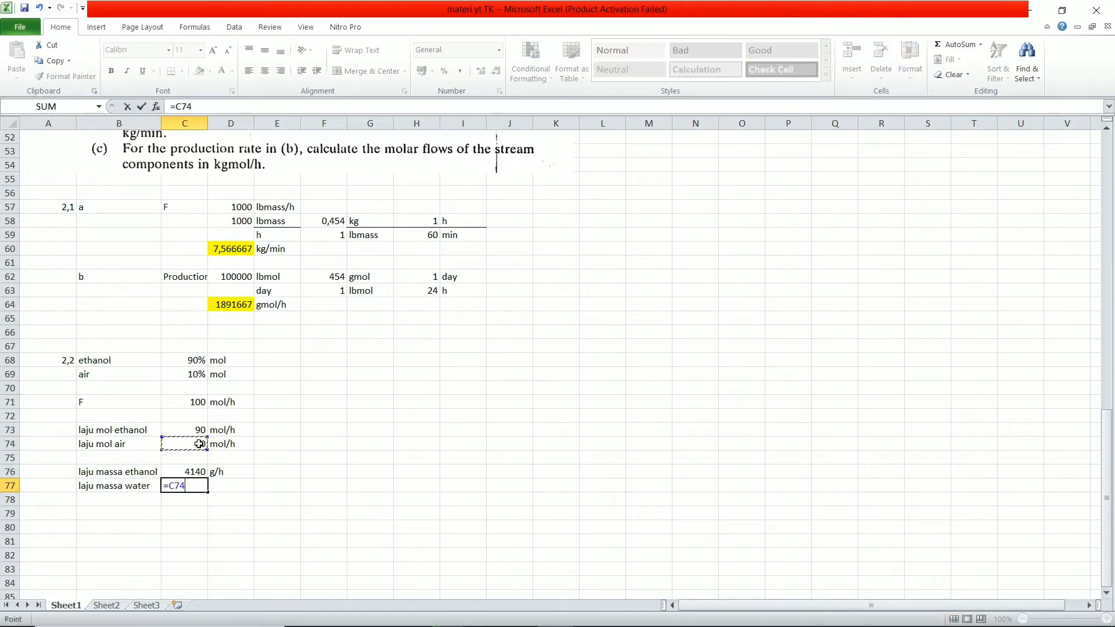
{"action": "type", "text": "*18"}
{"action": "key", "text": "Return"}
{"action": "key", "text": "Up"}
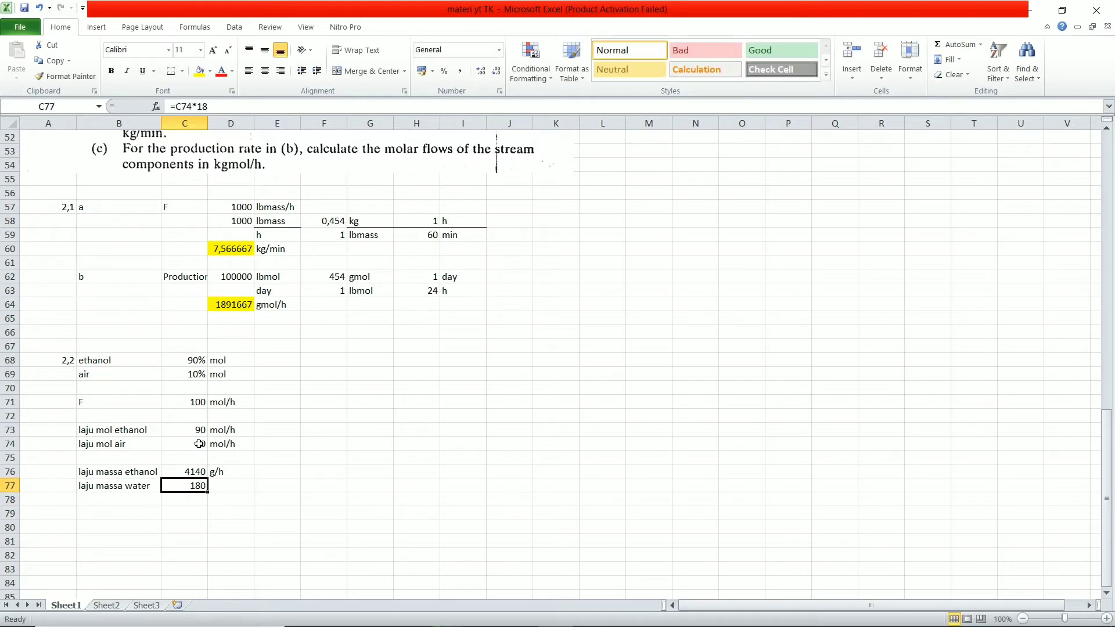
Copy the g/h unit from D76 into D77 beside the water mass flow.
{"action": "key", "text": "Right"}
{"action": "left_click", "coordinate": [227, 470]}
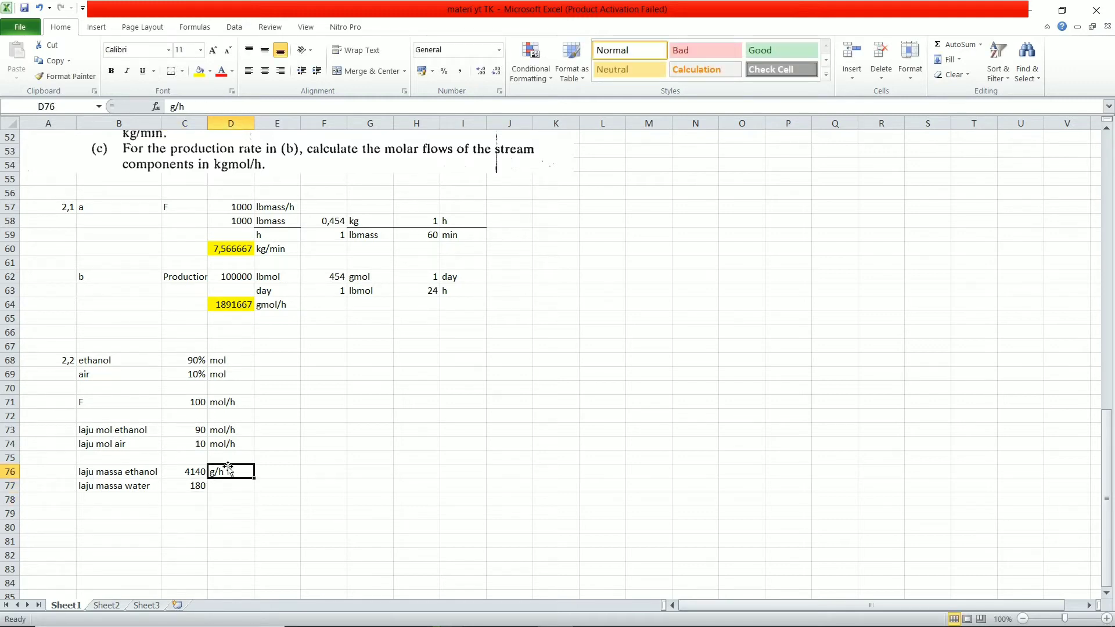
{"action": "key", "text": "ctrl+c"}
{"action": "left_click", "coordinate": [230, 487]}
{"action": "key", "text": "ctrl+v"}
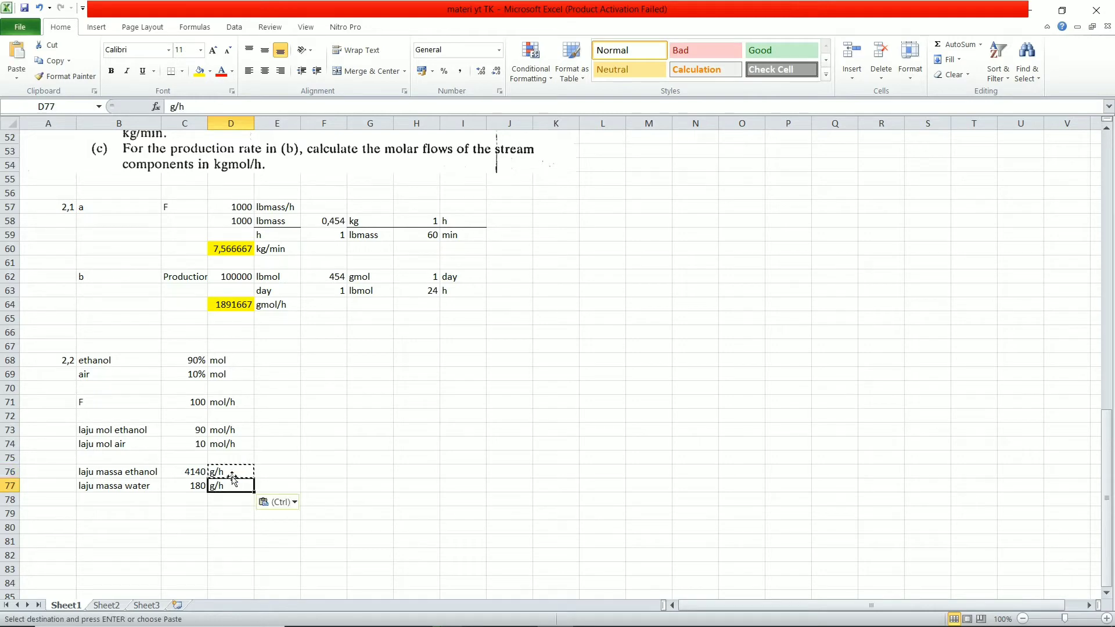
{"action": "left_click", "coordinate": [200, 515]}
{"action": "key", "text": "Escape"}
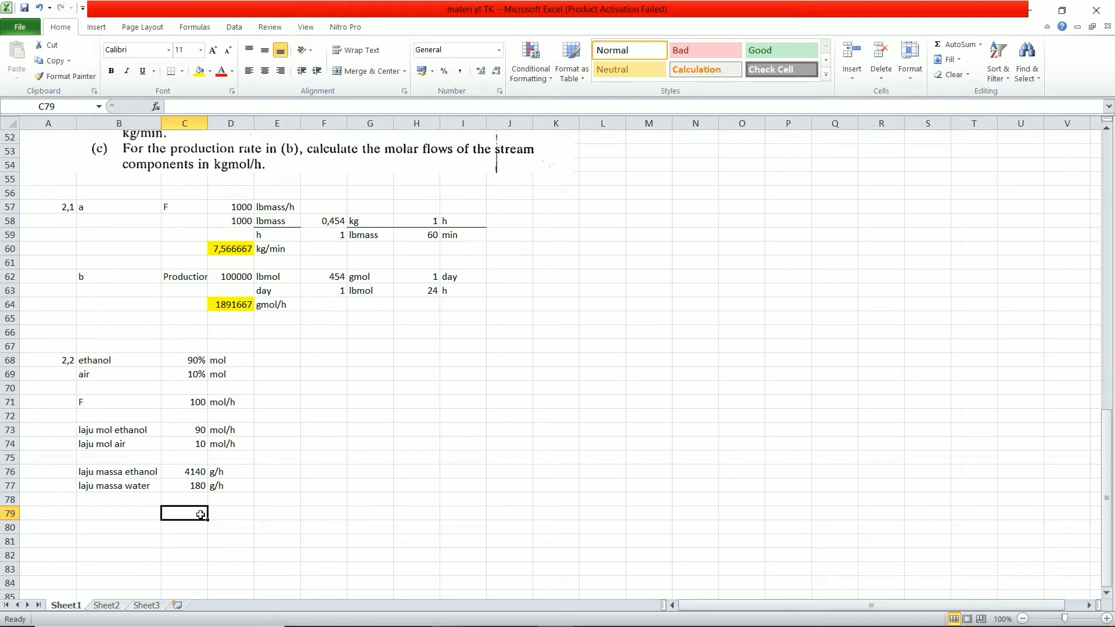
Label cell B78 "total massa" for the total mass flow.
{"action": "left_click", "coordinate": [122, 500]}
{"action": "type", "text": "t"}
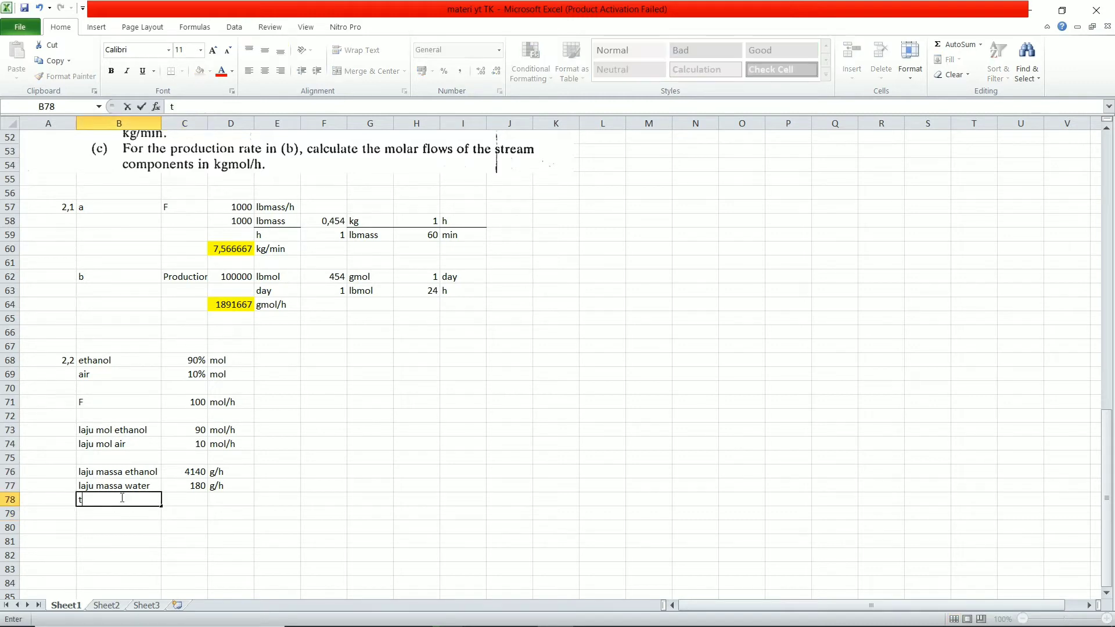
{"action": "type", "text": "otal massa"}
{"action": "key", "text": "Return"}
Add the ethanol and water mass flows in C78 with the formula =C76+C77.
{"action": "key", "text": "Up"}
{"action": "key", "text": "Right"}
{"action": "type", "text": "="}
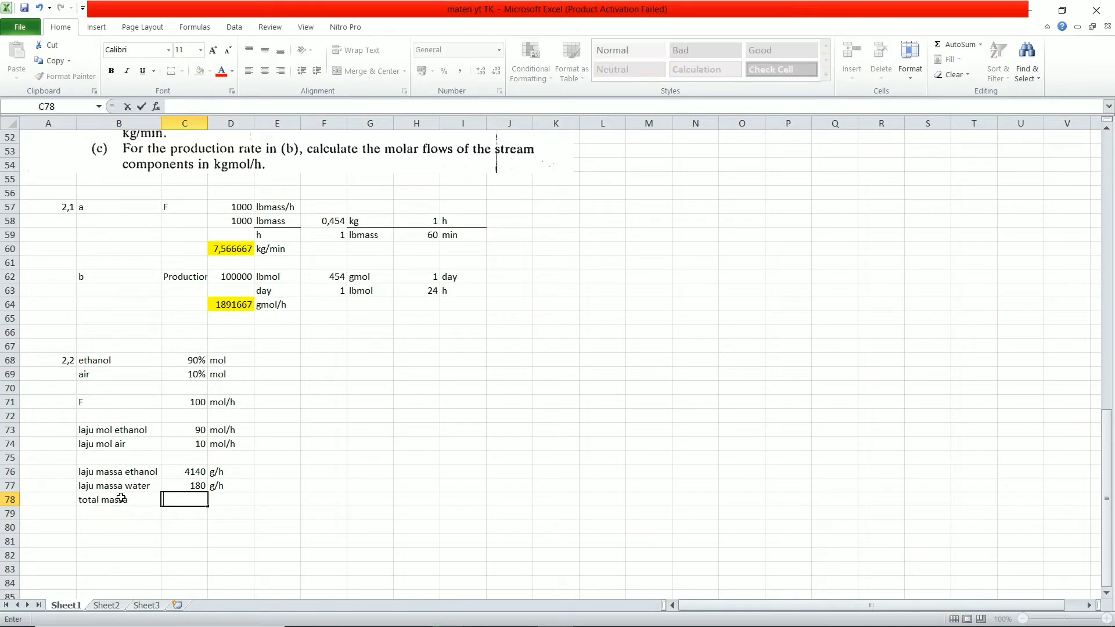
{"action": "type", "text": "="}
{"action": "left_click", "coordinate": [181, 472]}
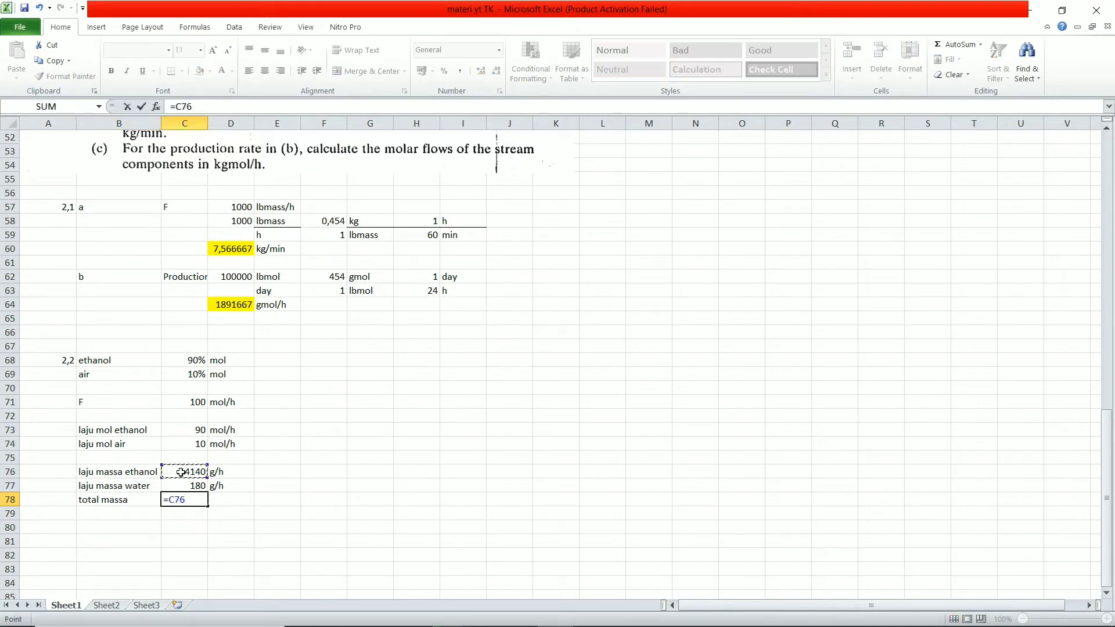
{"action": "type", "text": "+"}
{"action": "left_click", "coordinate": [191, 485]}
{"action": "key", "text": "Return"}
Enter the unit g/h in D78 beside the total mass flow.
{"action": "key", "text": "Up"}
{"action": "key", "text": "Right"}
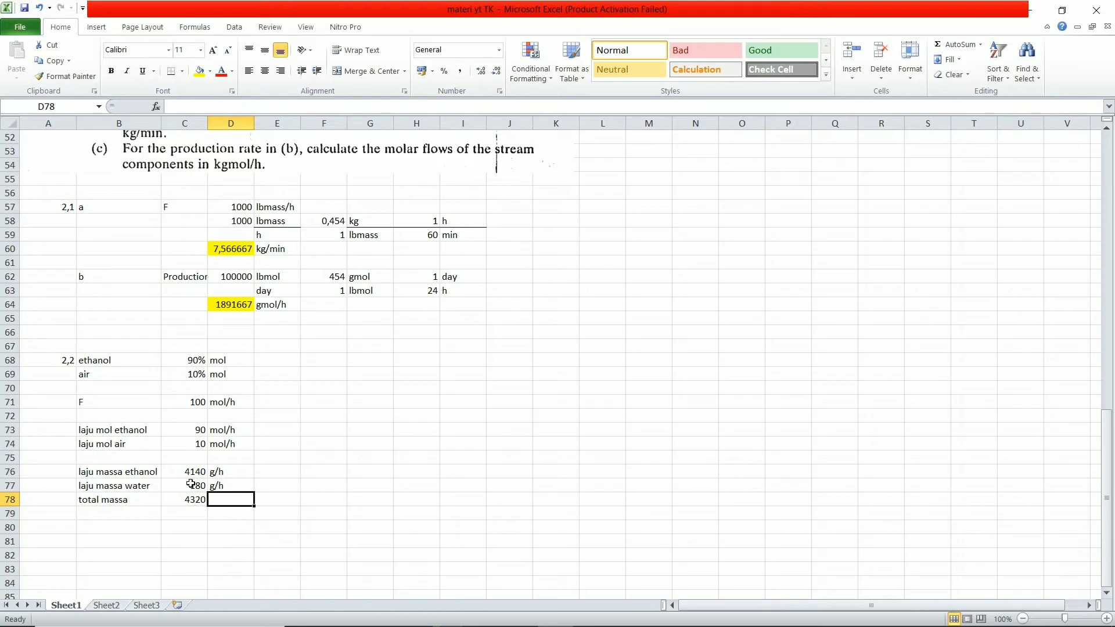
{"action": "type", "text": "g/h"}
{"action": "key", "text": "Return"}
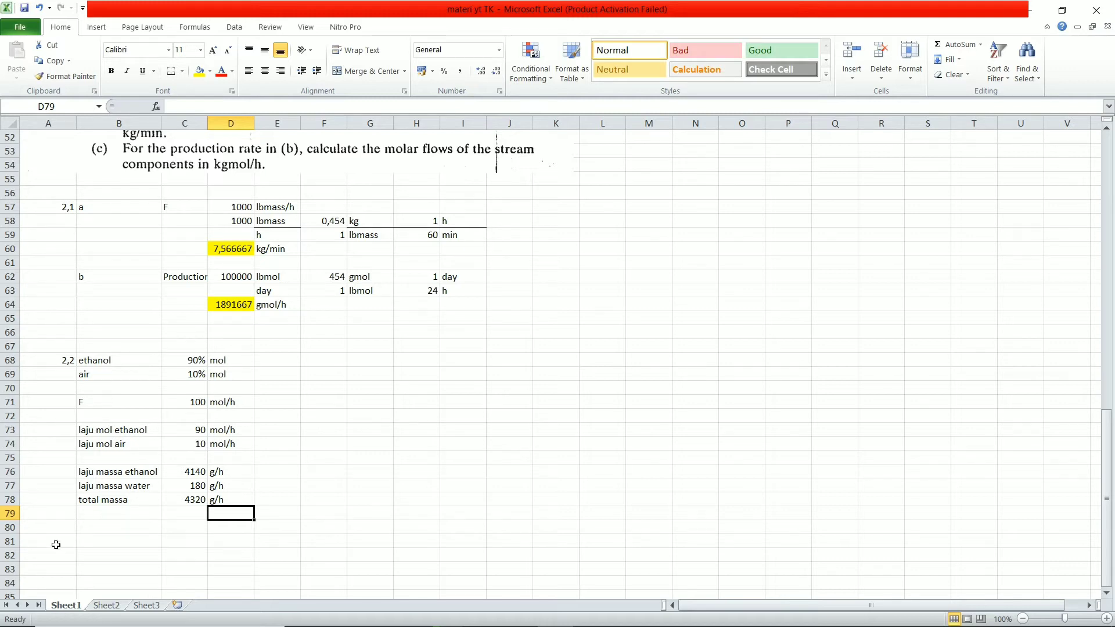
Label cell B80 "mass frac eth" for the ethanol mass fraction.
{"action": "left_click", "coordinate": [104, 530]}
{"action": "type", "text": "f"}
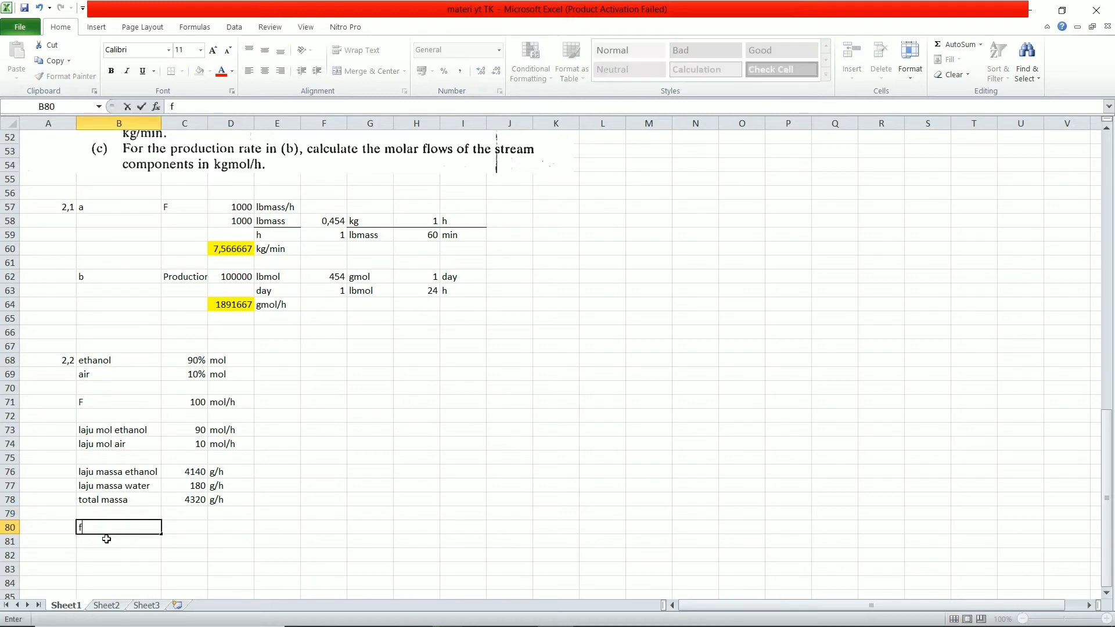
{"action": "type", "text": "ract"}
{"action": "key", "text": "BackSpace"}
{"action": "key", "text": "BackSpace"}
{"action": "key", "text": "BackSpace"}
{"action": "key", "text": "BackSpace"}
{"action": "key", "text": "BackSpace"}
{"action": "type", "text": "mass frac eth"}
{"action": "key", "text": "Tab"}
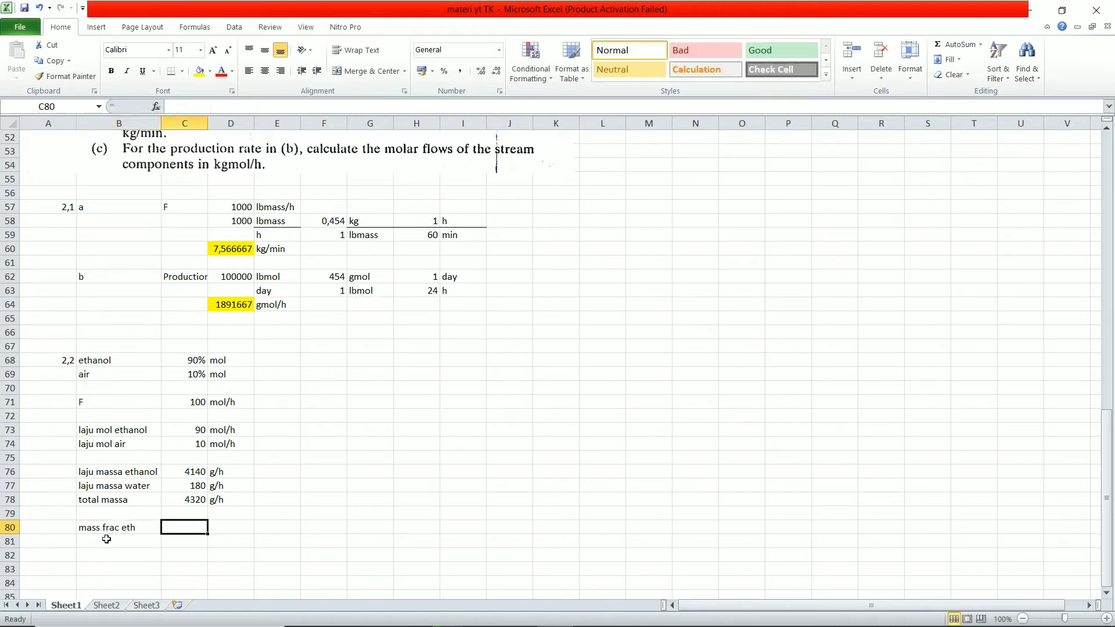
Calculate the ethanol mass fraction in C80 with the formula =C76/C78.
{"action": "type", "text": "="}
{"action": "left_click", "coordinate": [184, 473]}
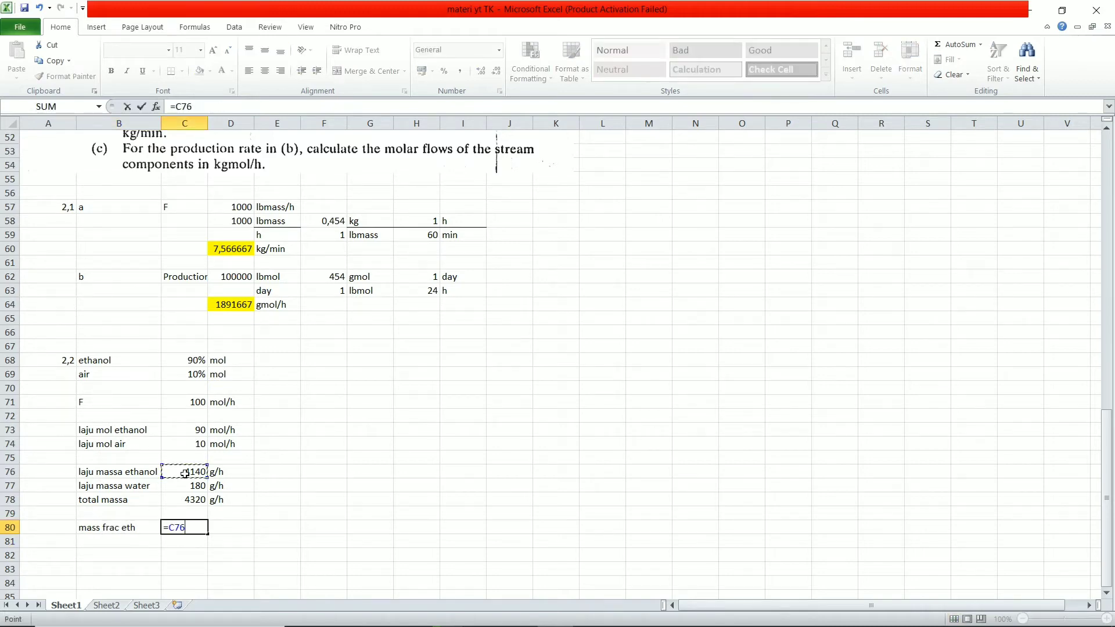
{"action": "type", "text": "/"}
{"action": "left_click", "coordinate": [192, 499]}
{"action": "key", "text": "Return"}
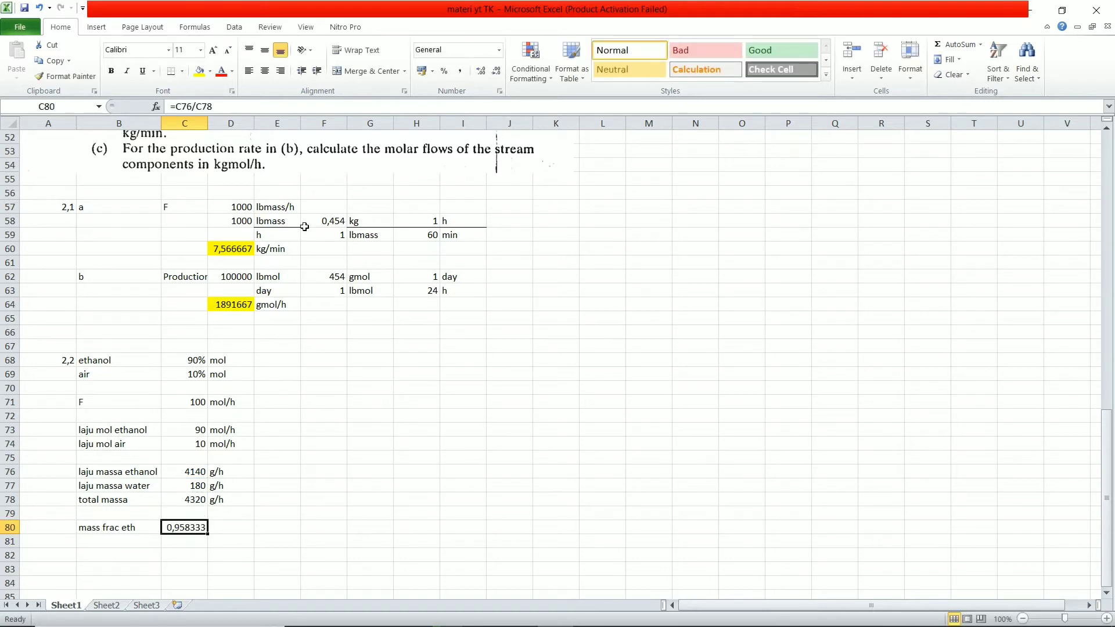
Format the ethanol mass fraction in C80 as a percentage.
{"action": "left_click", "coordinate": [498, 50]}
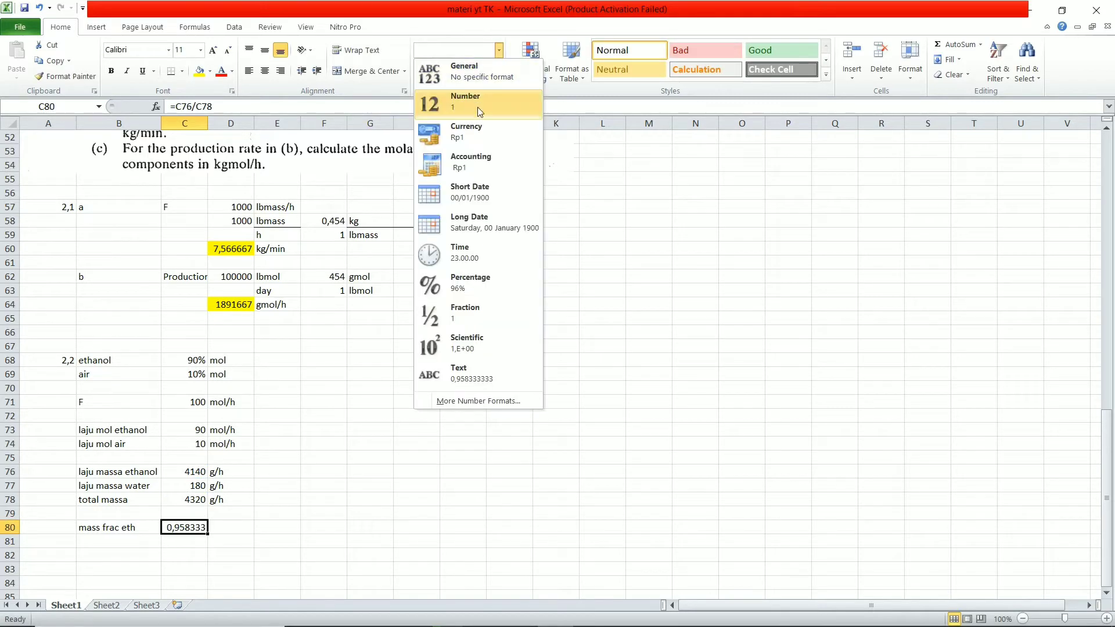
{"action": "left_click", "coordinate": [472, 283]}
{"action": "left_click", "coordinate": [219, 522]}
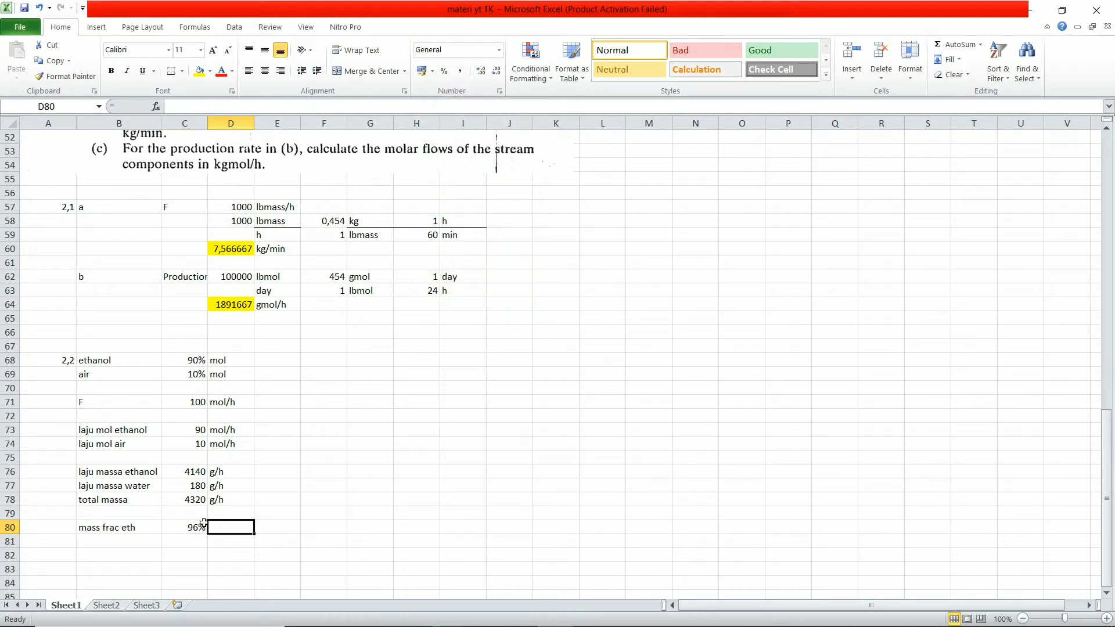
Label cell B81 "mass frac water" for the water mass fraction.
{"action": "left_click", "coordinate": [122, 541]}
{"action": "type", "text": "mass"}
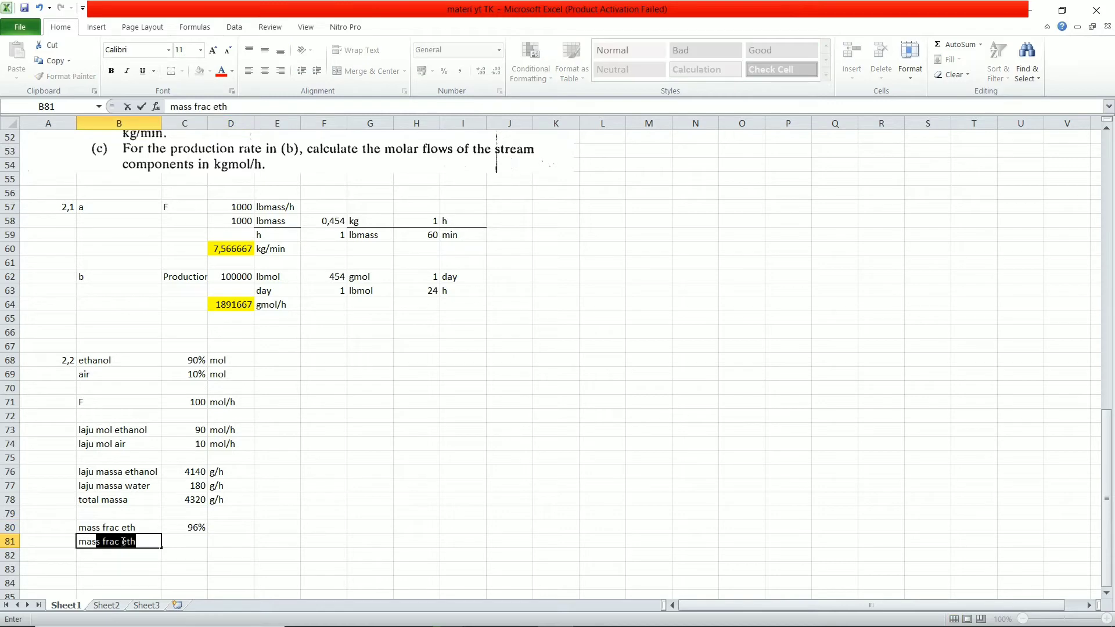
{"action": "type", "text": " frac water"}
{"action": "key", "text": "Tab"}
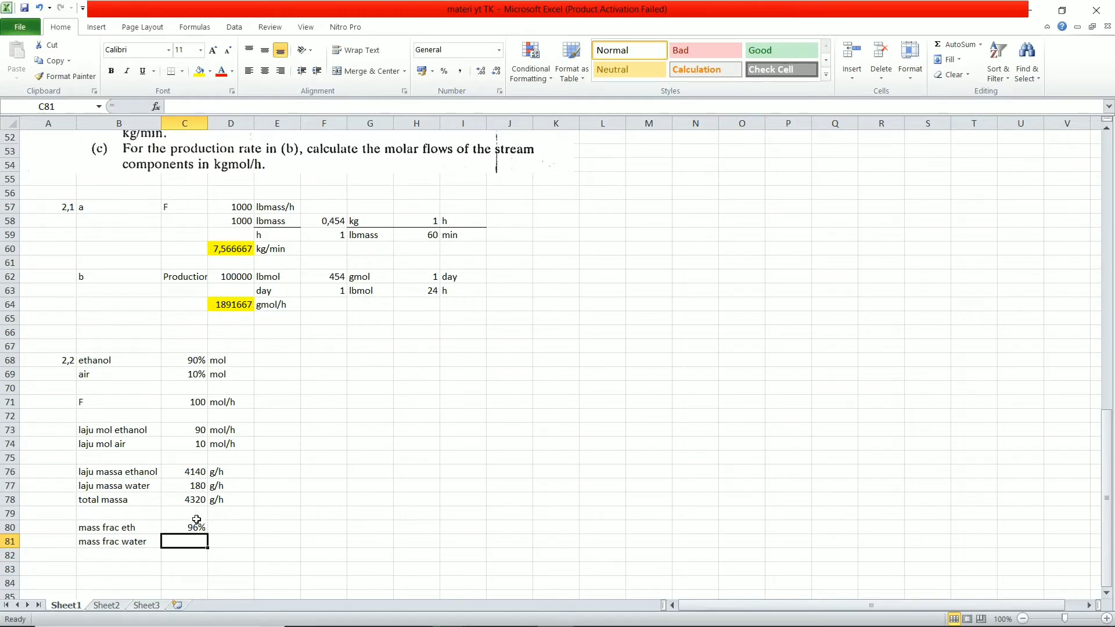
Calculate the water mass fraction in C81 with the formula =C77/C78.
{"action": "left_click", "coordinate": [200, 486]}
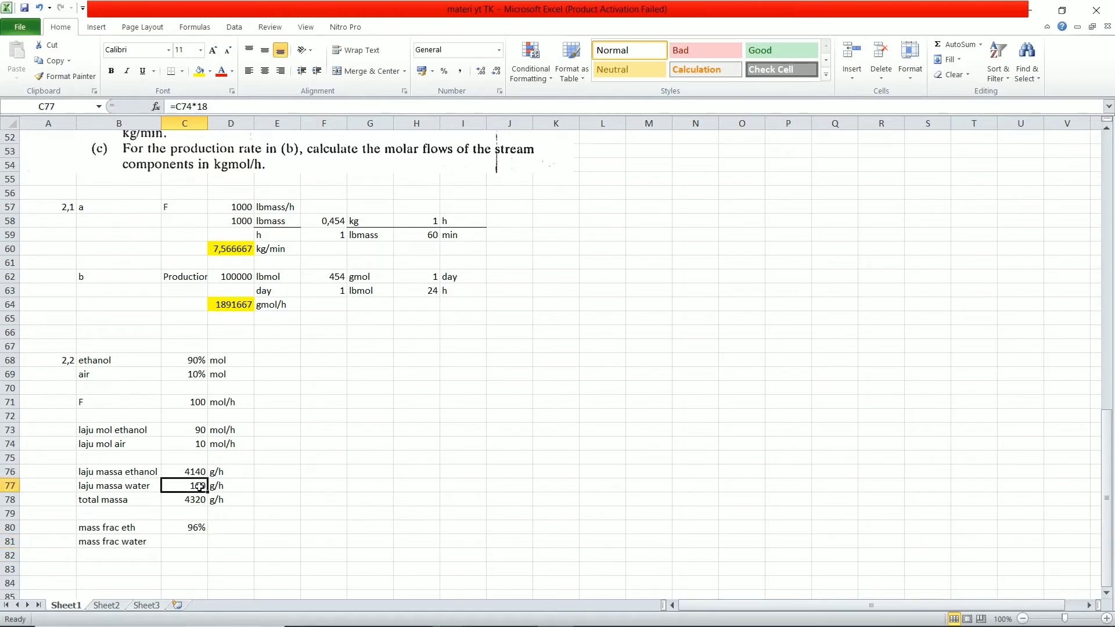
{"action": "left_click", "coordinate": [193, 540]}
{"action": "type", "text": "="}
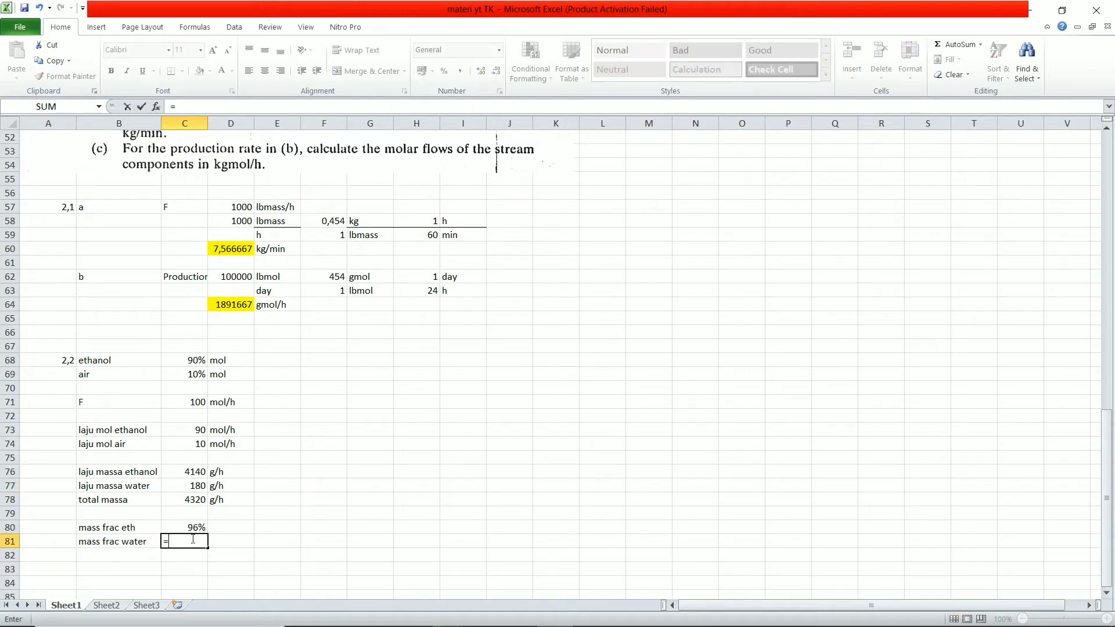
{"action": "left_click", "coordinate": [198, 483]}
{"action": "type", "text": "/"}
{"action": "left_click", "coordinate": [185, 500]}
{"action": "key", "text": "Return"}
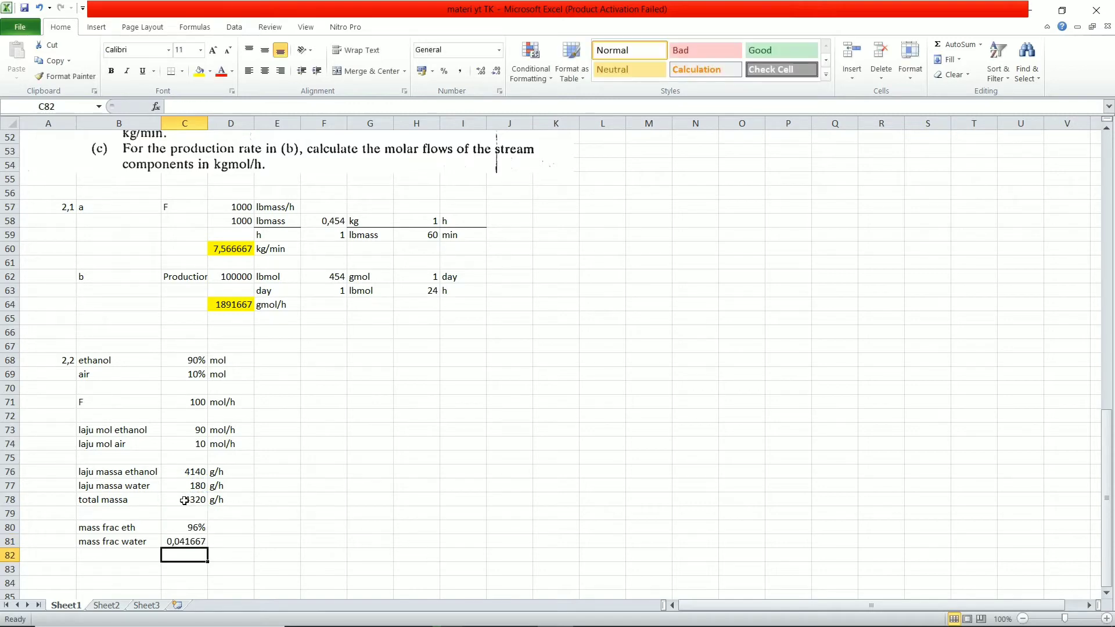
Format the water mass fraction in C81 as a percentage.
{"action": "left_click", "coordinate": [185, 542]}
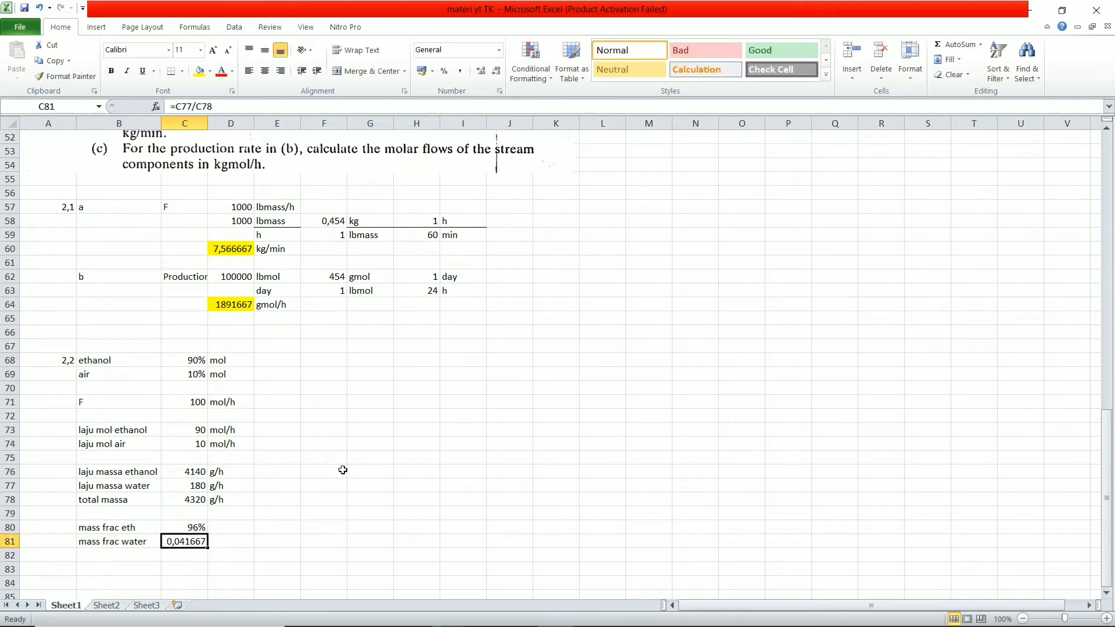
{"action": "left_click", "coordinate": [498, 50]}
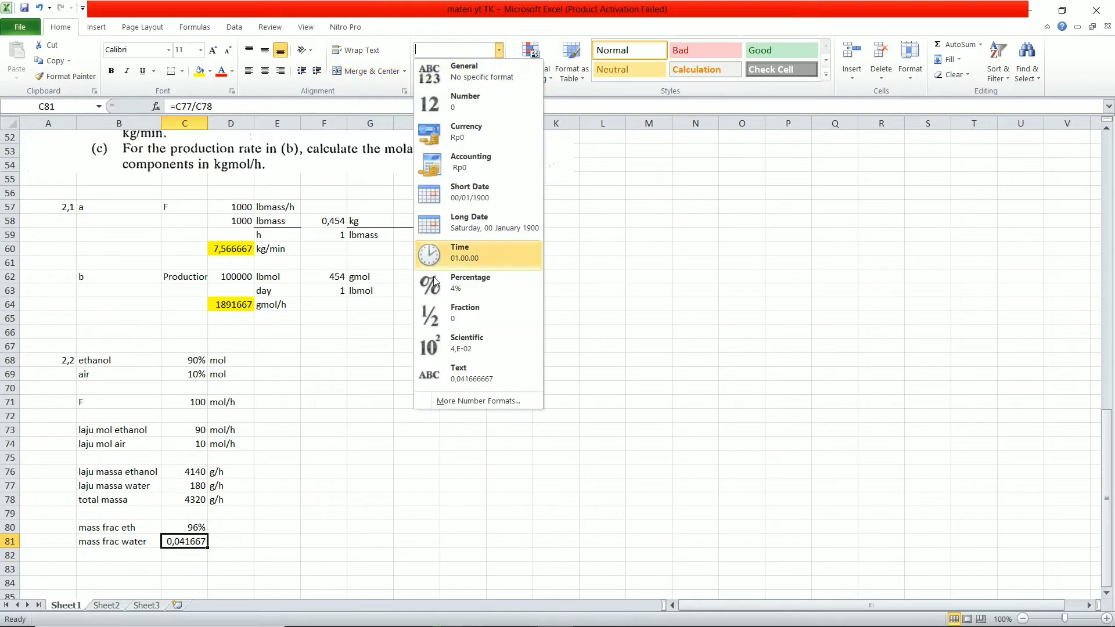
{"action": "left_click", "coordinate": [473, 283]}
{"action": "left_click", "coordinate": [245, 550]}
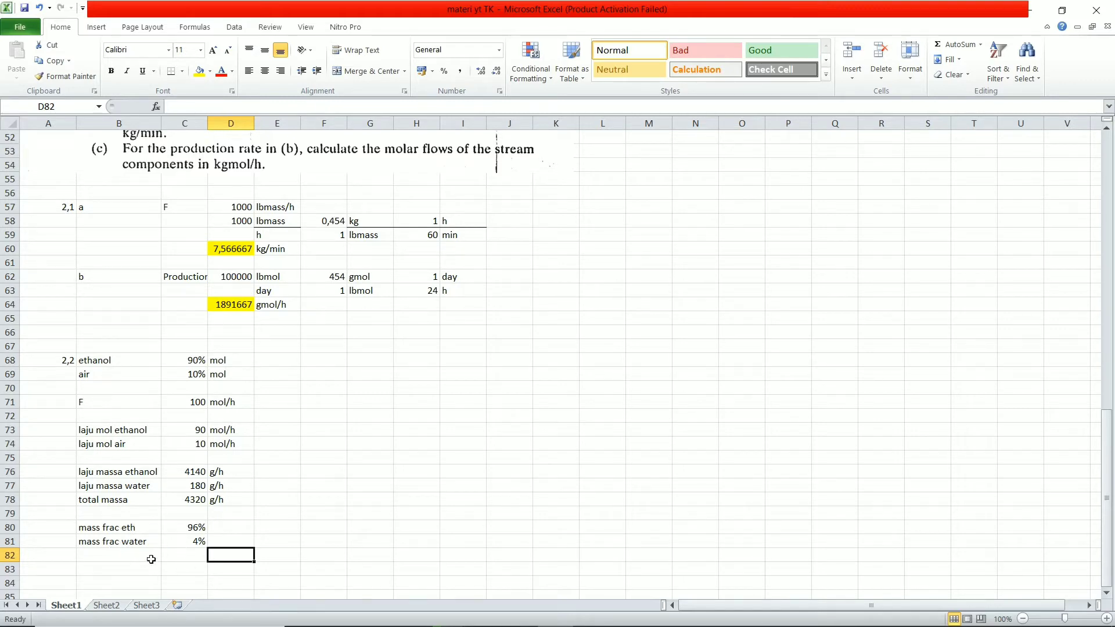
{"action": "scroll", "coordinate": [246, 469], "scroll_direction": "up", "scroll_amount": 2}
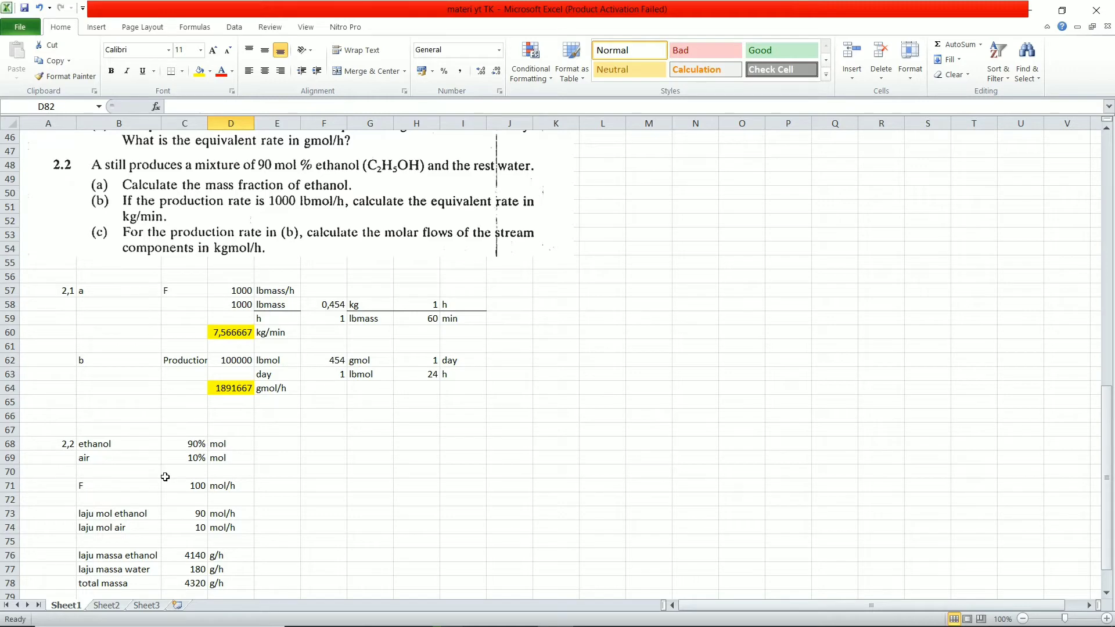
{"action": "scroll", "coordinate": [165, 476], "scroll_direction": "down", "scroll_amount": 1}
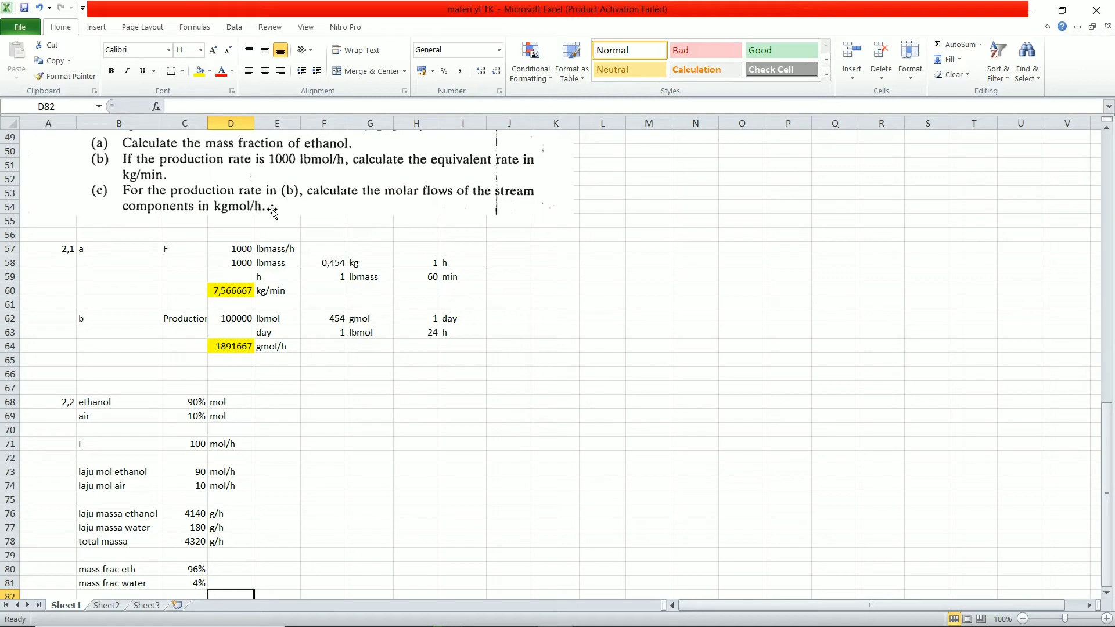
{"action": "scroll", "coordinate": [272, 212], "scroll_direction": "down", "scroll_amount": 3}
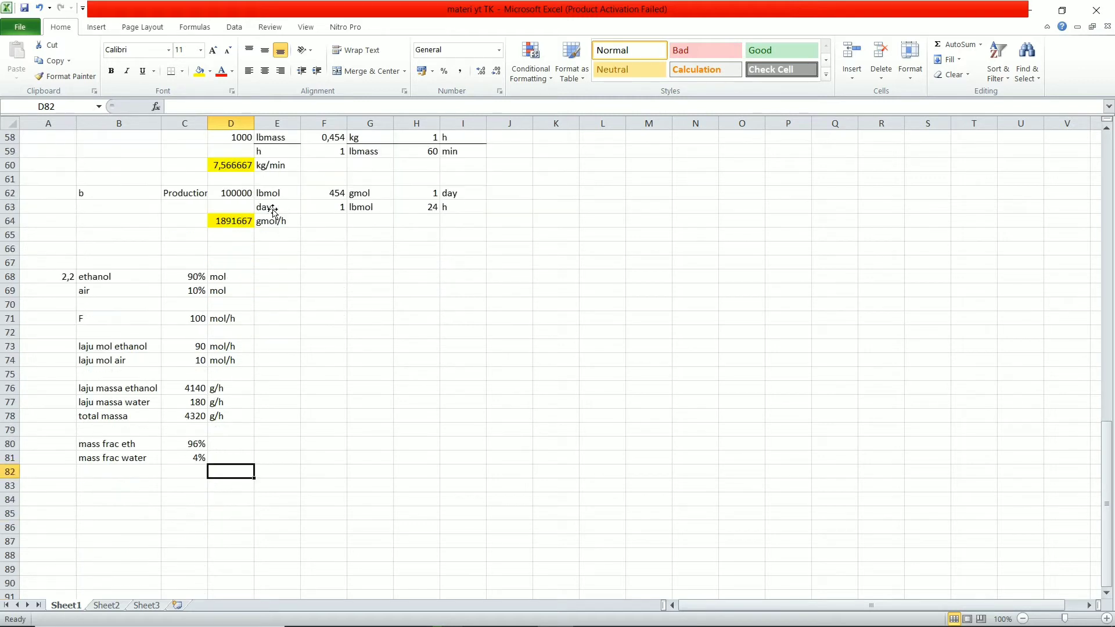
{"action": "left_click", "coordinate": [104, 498]}
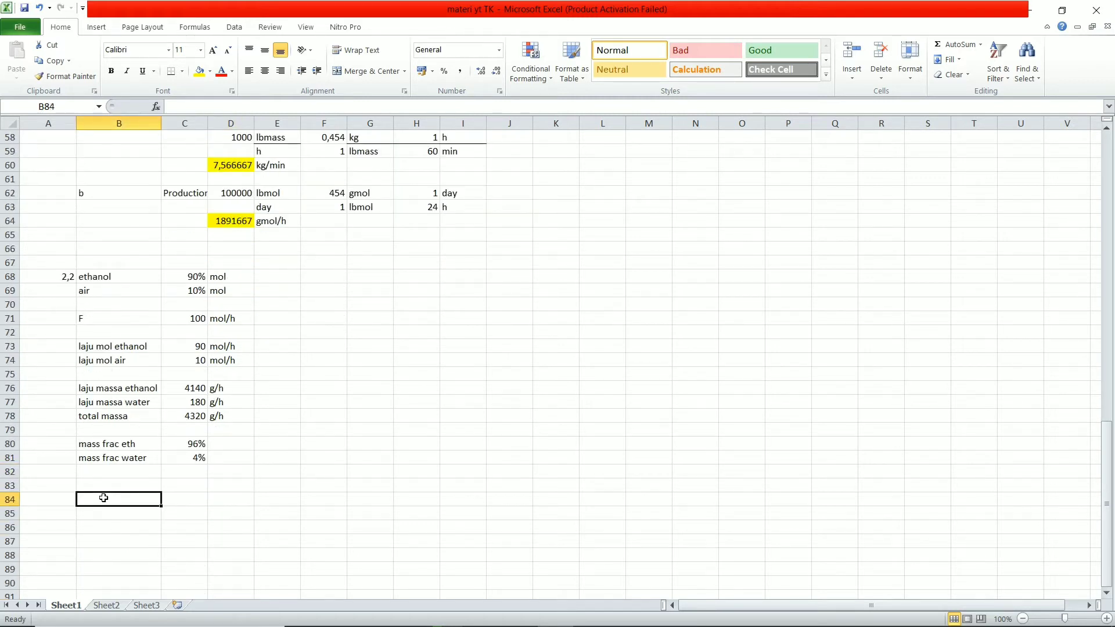
{"action": "type", "text": "1000"}
{"action": "key", "text": "Return"}
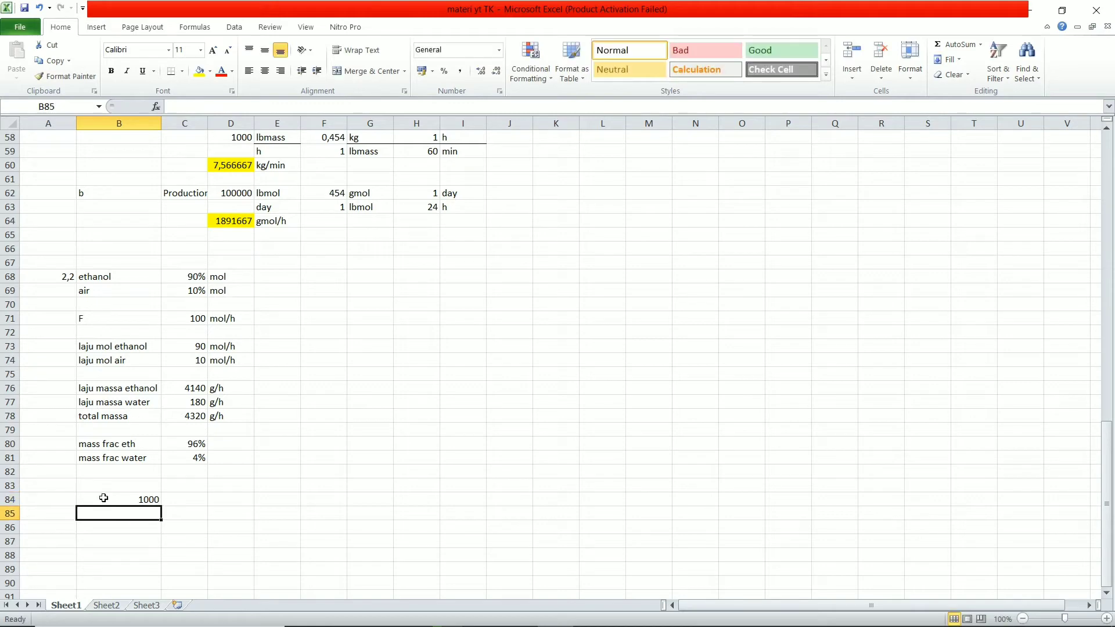
Label cell B84 "feeding" for the production rate of part (b).
{"action": "left_click", "coordinate": [103, 497]}
{"action": "type", "text": "fee"}
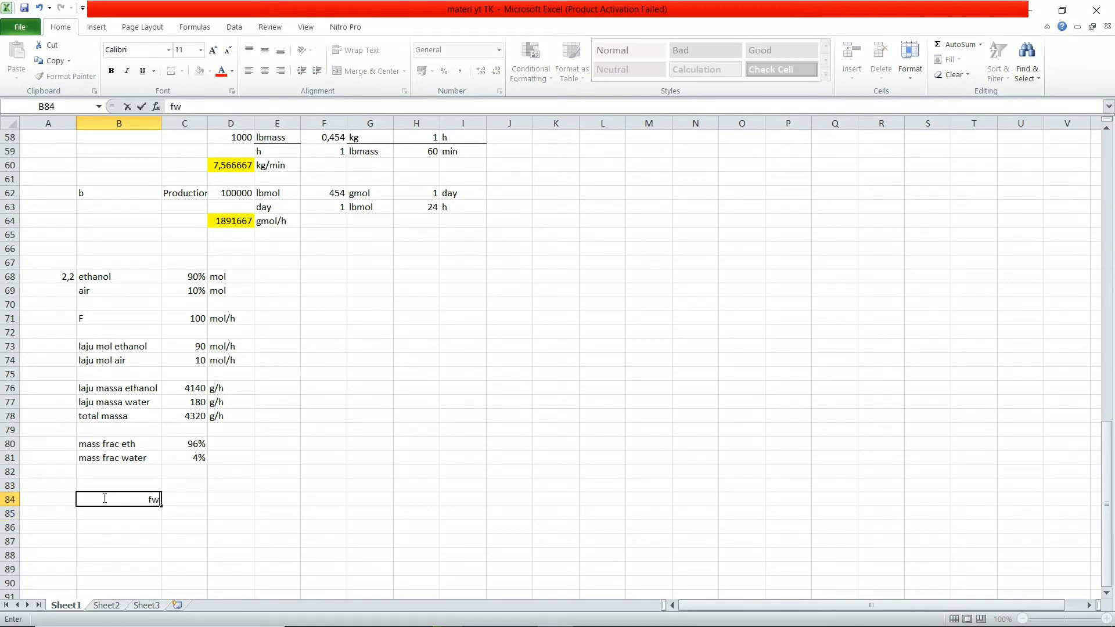
{"action": "type", "text": "ding"}
{"action": "key", "text": "Return"}
Enter the feed rate beside its label, with 1000 in C84 and the unit lbmol/h in D84.
{"action": "left_click", "coordinate": [103, 498]}
{"action": "key", "text": "Right"}
{"action": "type", "text": "1000"}
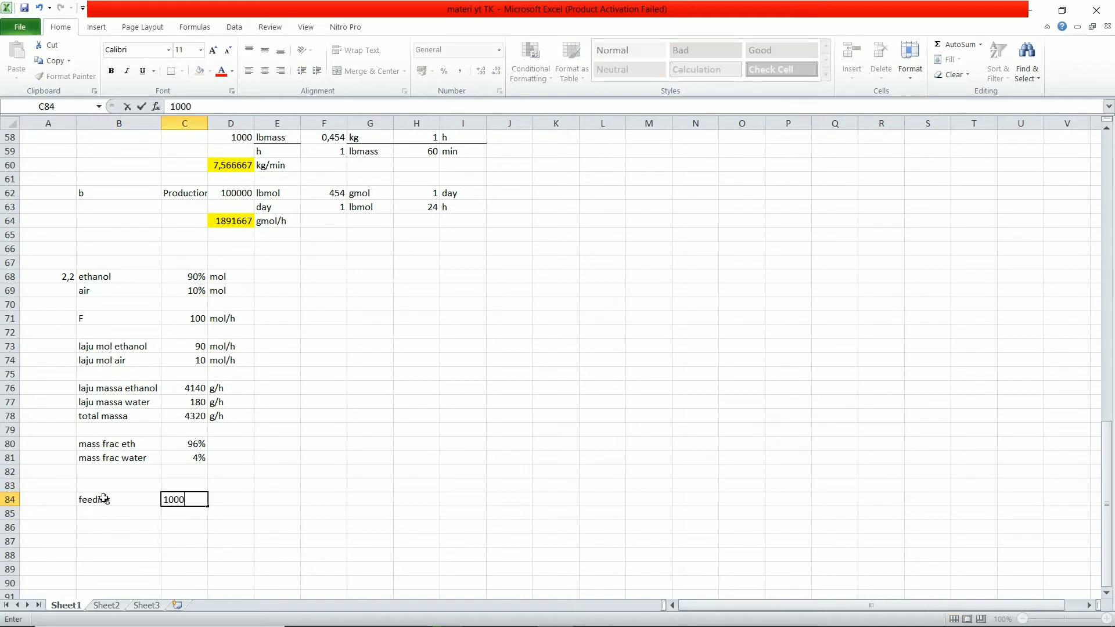
{"action": "key", "text": "Return"}
{"action": "key", "text": "Up"}
{"action": "key", "text": "Right"}
{"action": "type", "text": "l"}
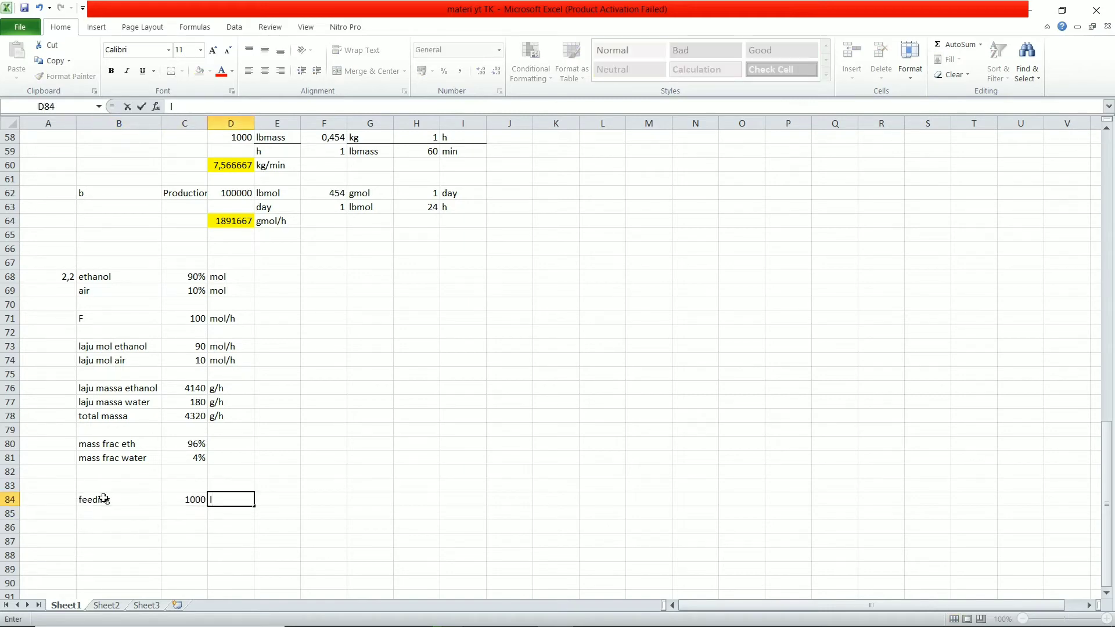
{"action": "type", "text": "bmol/h"}
{"action": "left_click", "coordinate": [325, 495]}
Label cell B86 "laju mol eth" for the ethanol molar flow.
{"action": "scroll", "coordinate": [326, 494], "scroll_direction": "up", "scroll_amount": 5}
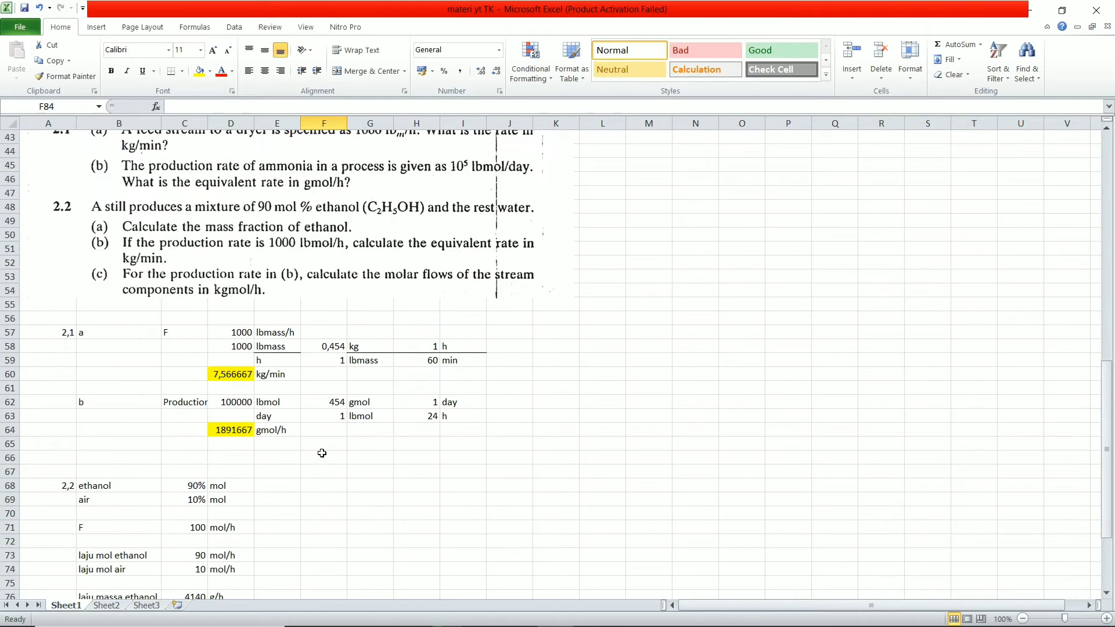
{"action": "scroll", "coordinate": [321, 453], "scroll_direction": "down", "scroll_amount": 5}
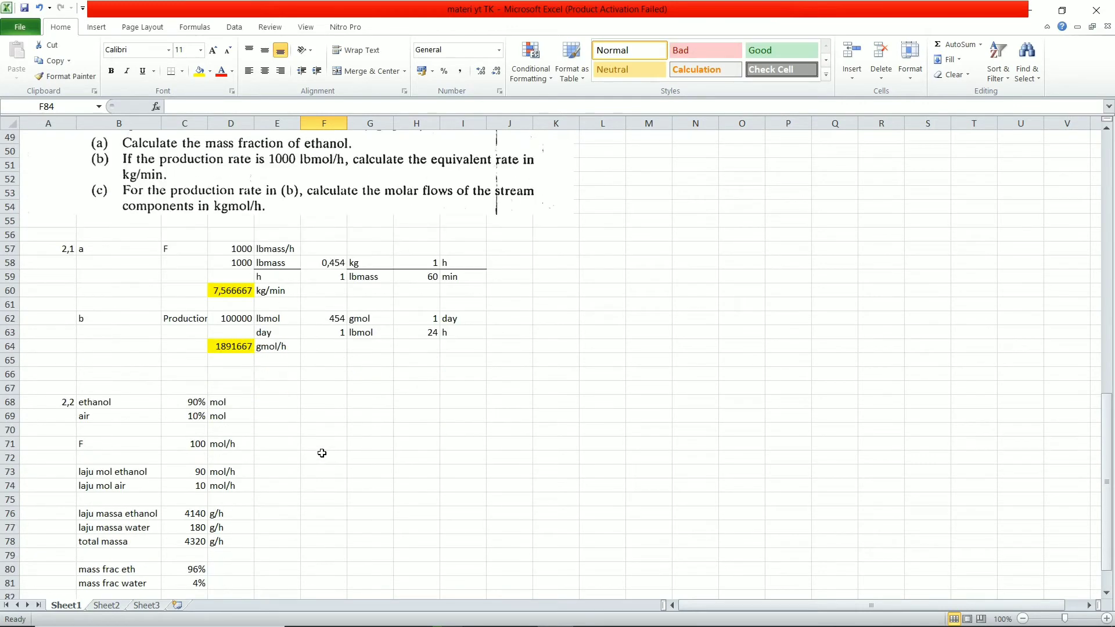
{"action": "left_click", "coordinate": [109, 514]}
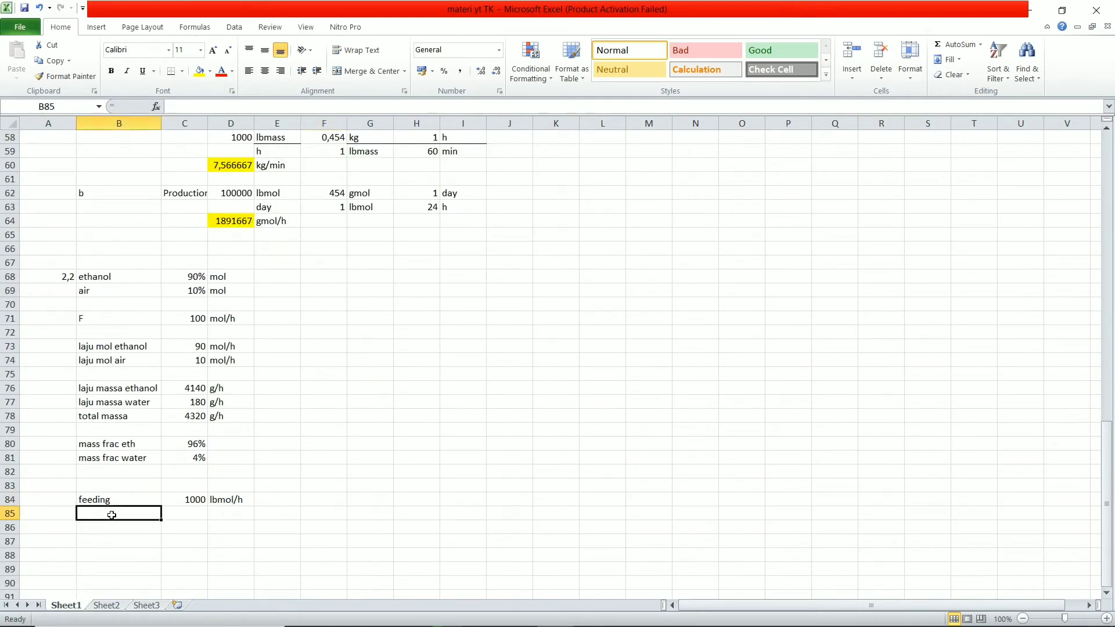
{"action": "left_click", "coordinate": [124, 533]}
{"action": "type", "text": "la"}
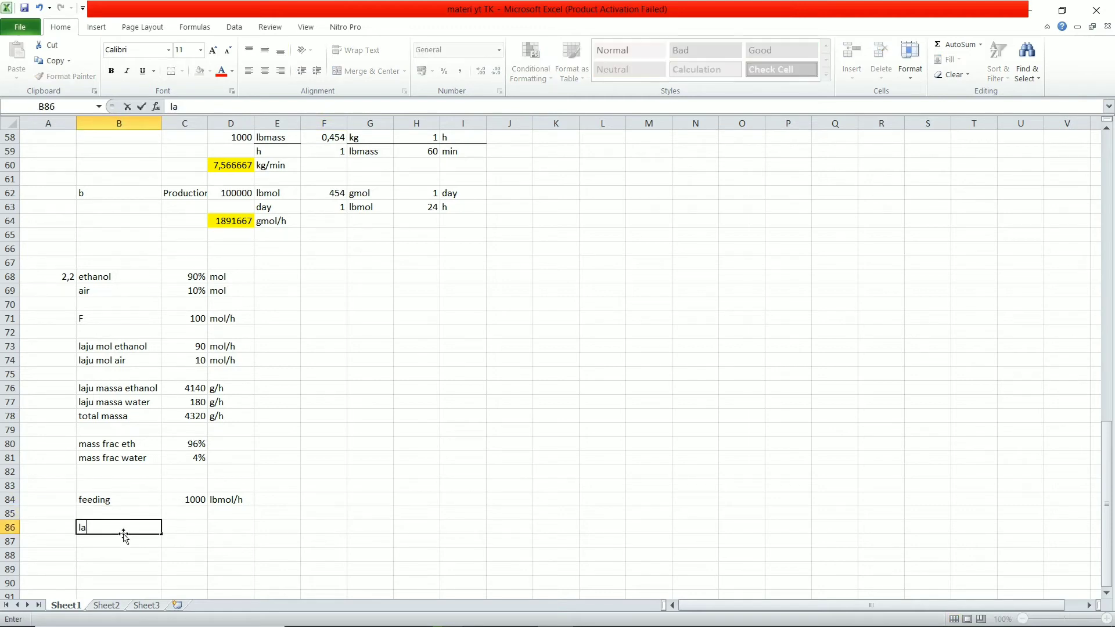
{"action": "type", "text": "ju mol eth"}
{"action": "key", "text": "Tab"}
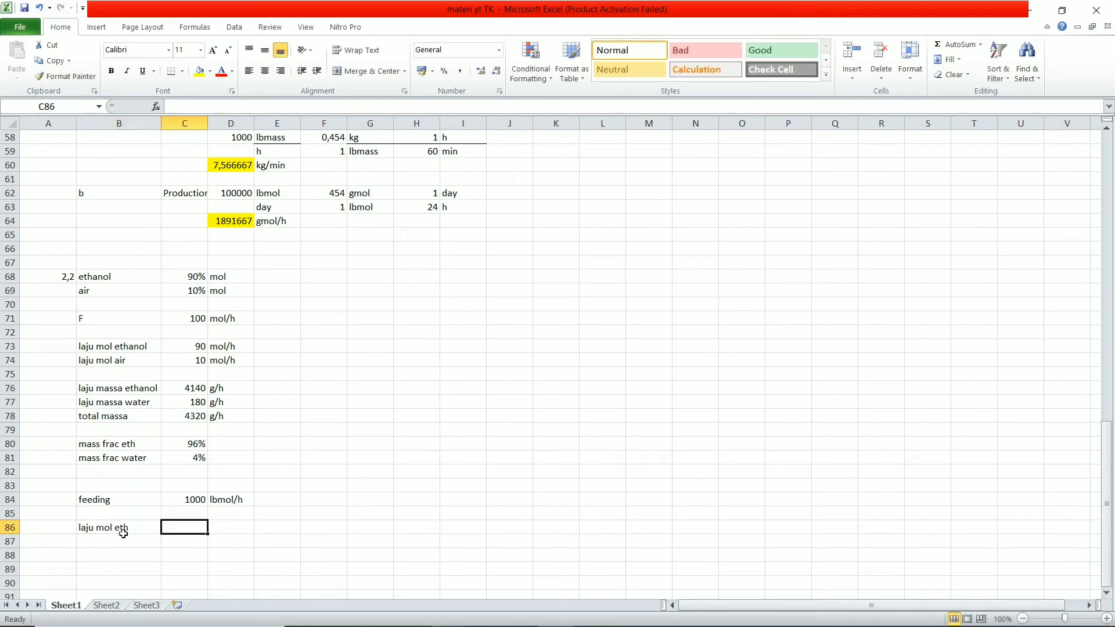
Calculate the ethanol molar flow in C86 by multiplying the ethanol mole percentage by the feed rate, =C68*C84.
{"action": "type", "text": "="}
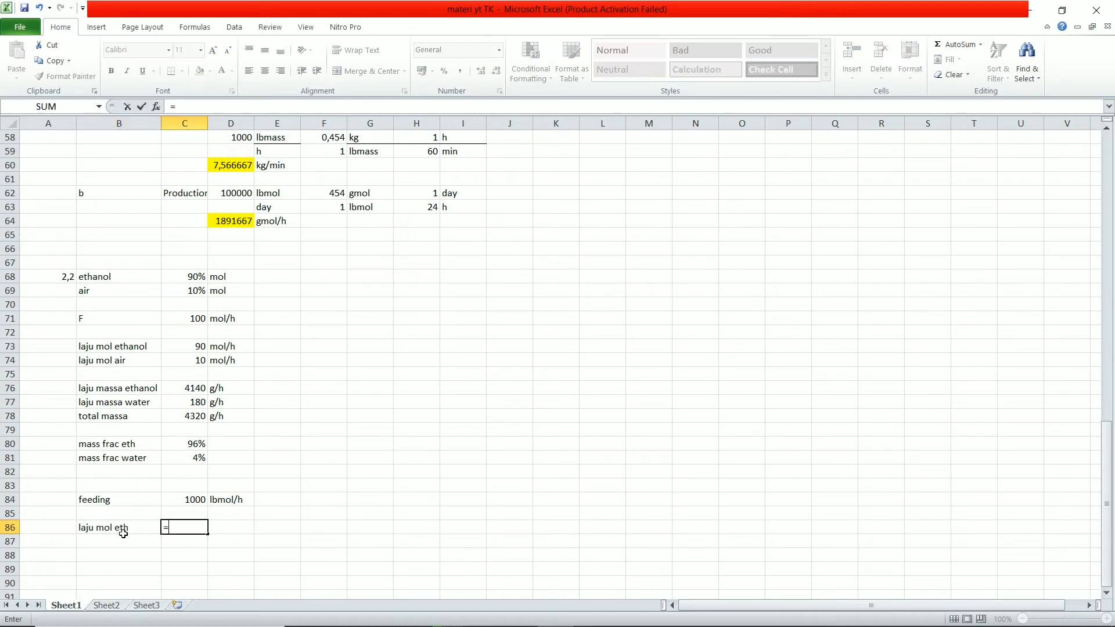
{"action": "left_click", "coordinate": [196, 275]}
{"action": "type", "text": "*"}
{"action": "left_click", "coordinate": [195, 497]}
{"action": "key", "text": "Return"}
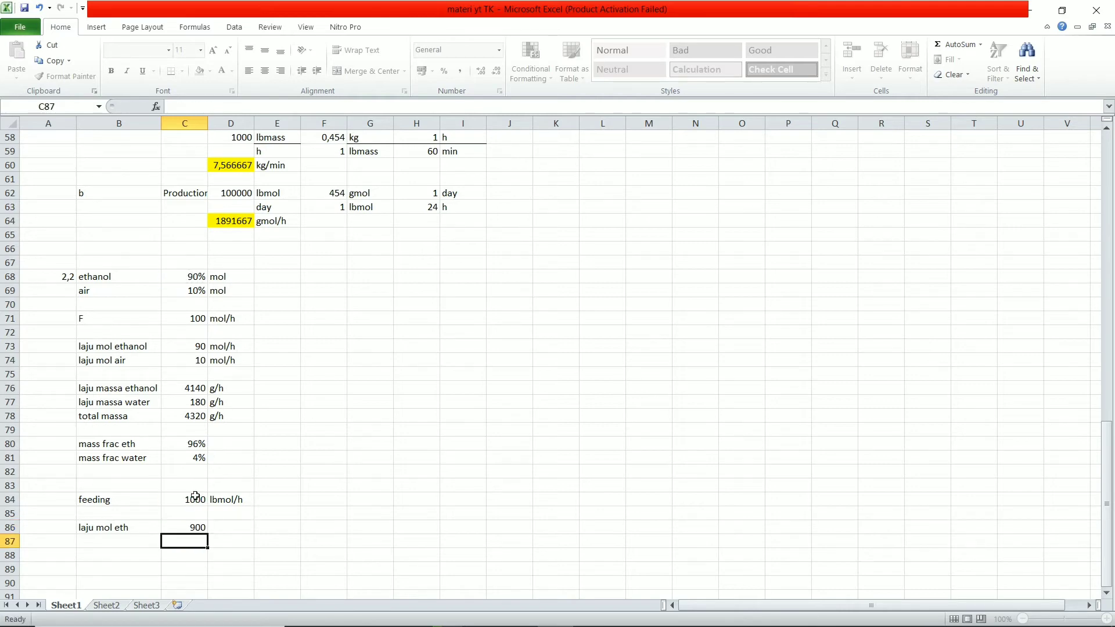
Enter the unit lbmol/h in D86 beside the ethanol molar flow.
{"action": "key", "text": "Up"}
{"action": "key", "text": "Right"}
{"action": "type", "text": "lbmo"}
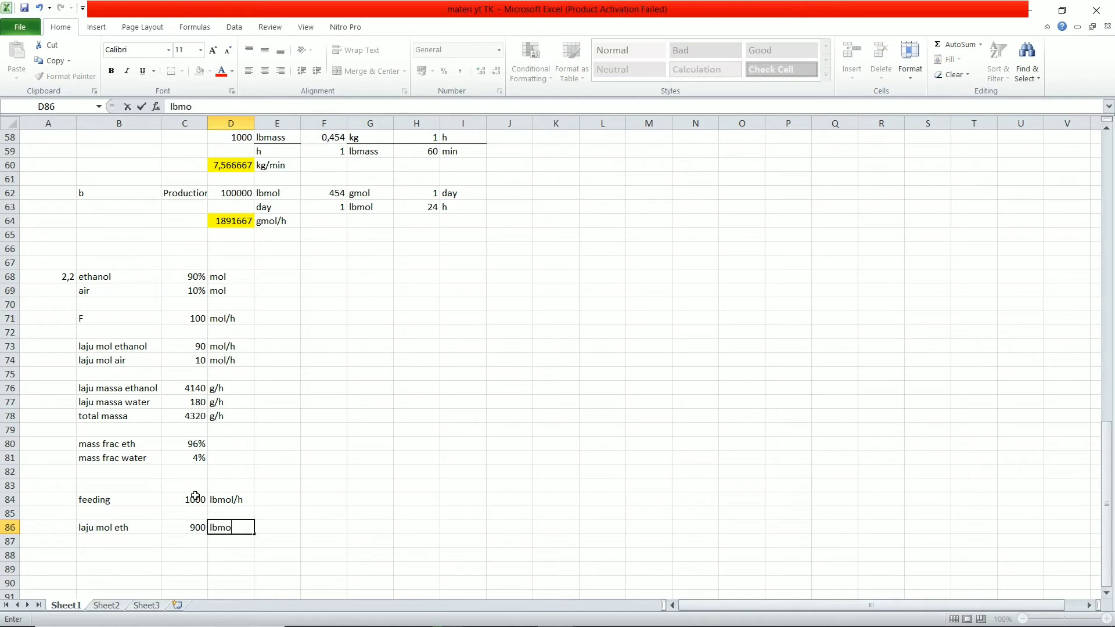
{"action": "type", "text": "l/h"}
{"action": "key", "text": "Return"}
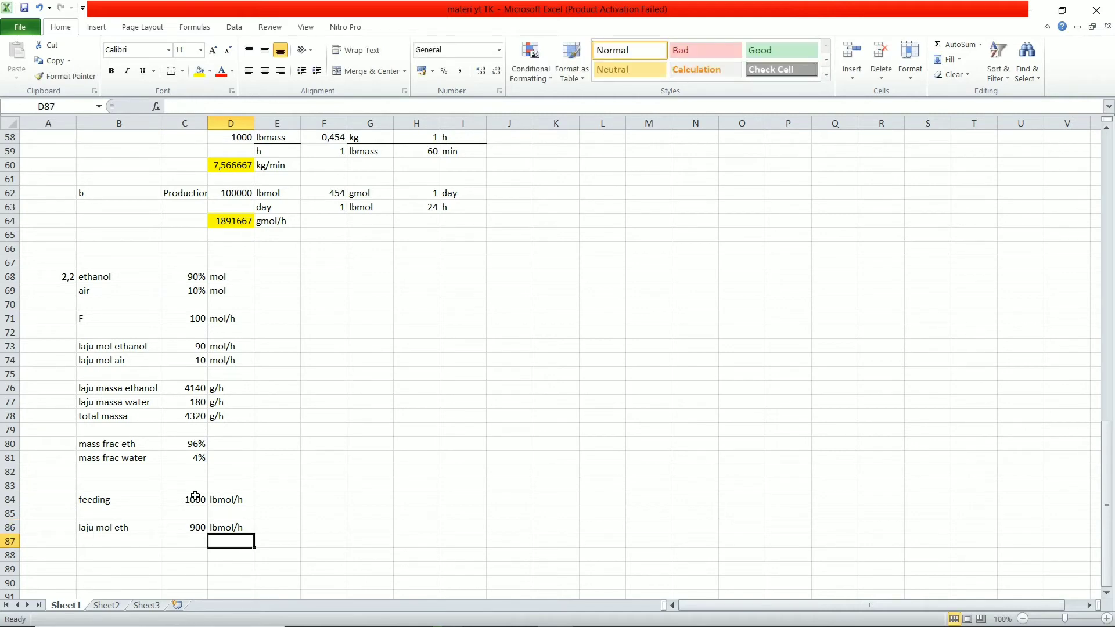
Label cell B87 "laju air" for the water molar flow.
{"action": "key", "text": "Left"}
{"action": "key", "text": "Left"}
{"action": "type", "text": "laju "}
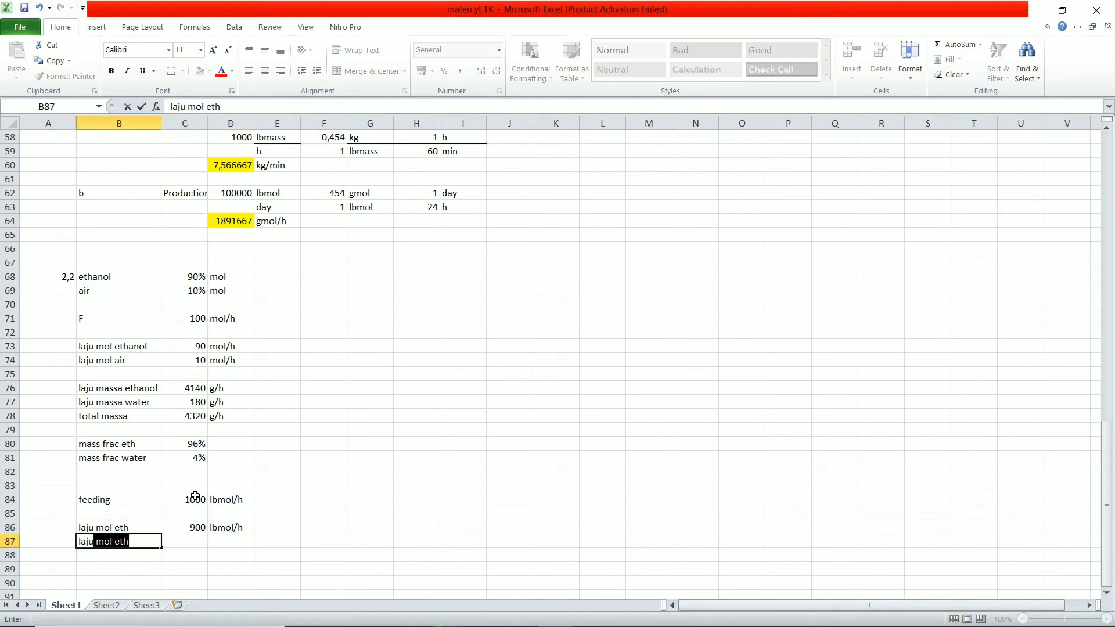
{"action": "type", "text": "air"}
{"action": "key", "text": "Return"}
Enter 100 in C87 as the water molar flow.
{"action": "key", "text": "Up"}
{"action": "key", "text": "Right"}
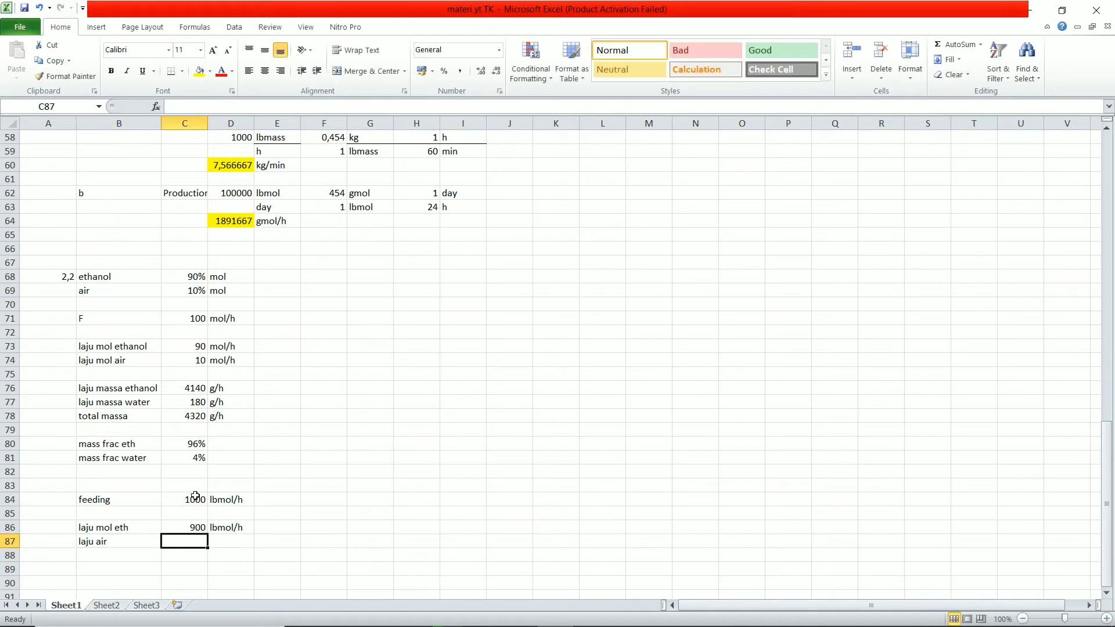
{"action": "type", "text": "100"}
{"action": "key", "text": "Return"}
Copy the unit lbmol/h from D86 into D87 beside the water molar flow.
{"action": "key", "text": "Right"}
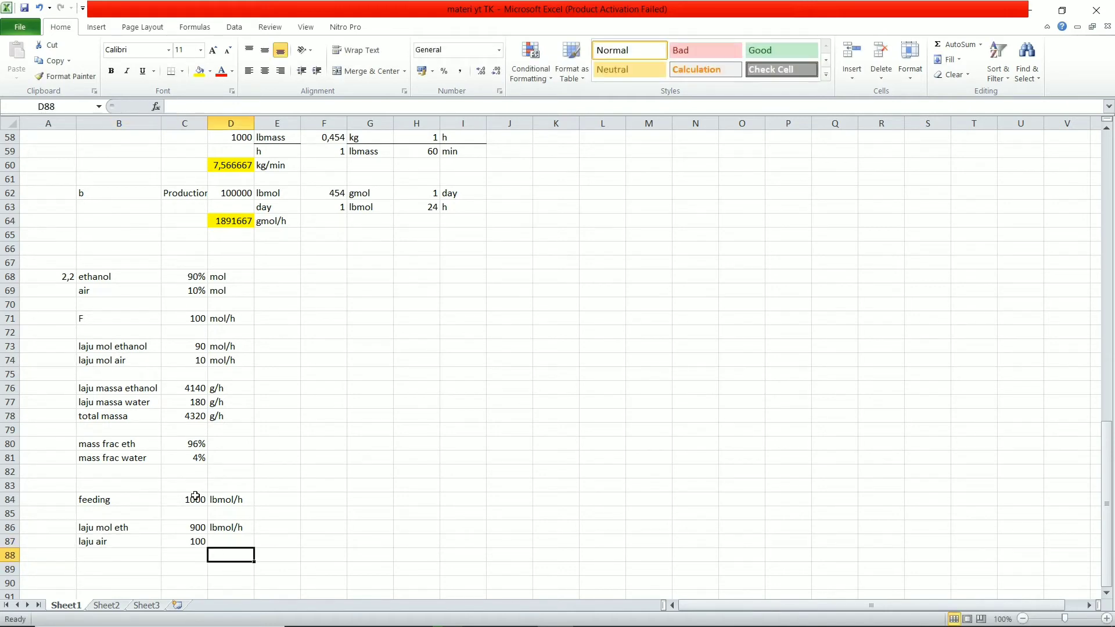
{"action": "key", "text": "Up"}
{"action": "key", "text": "Up"}
{"action": "key", "text": "ctrl+c"}
{"action": "key", "text": "Down"}
{"action": "key", "text": "ctrl+v"}
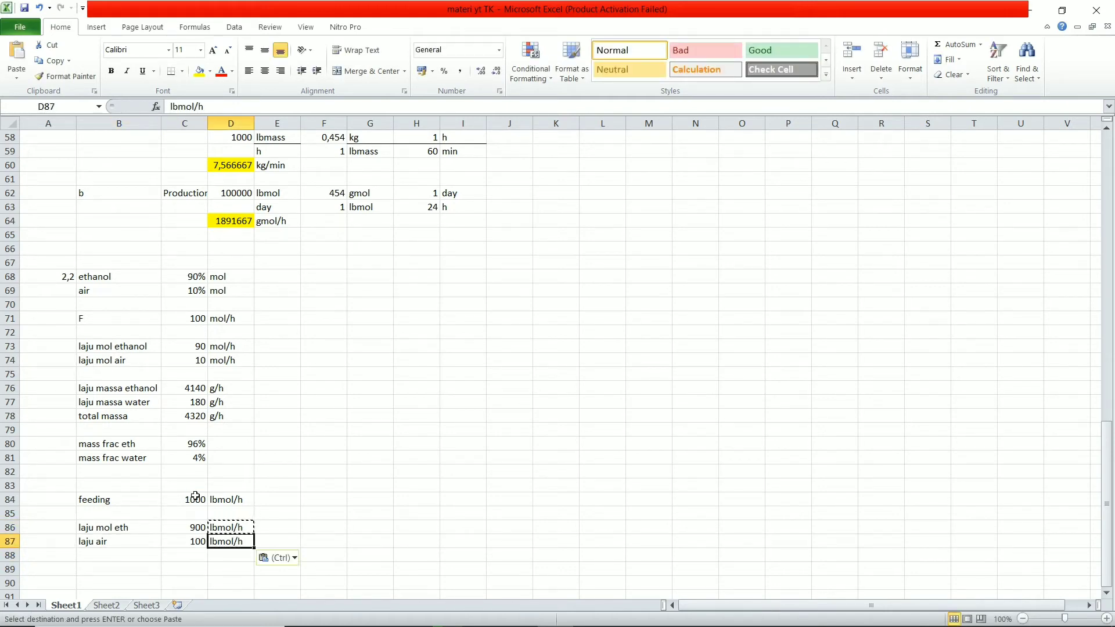
{"action": "key", "text": "Escape"}
Label cell B89 "laju massa eth" for the ethanol mass flow.
{"action": "scroll", "coordinate": [230, 516], "scroll_direction": "down", "scroll_amount": 2}
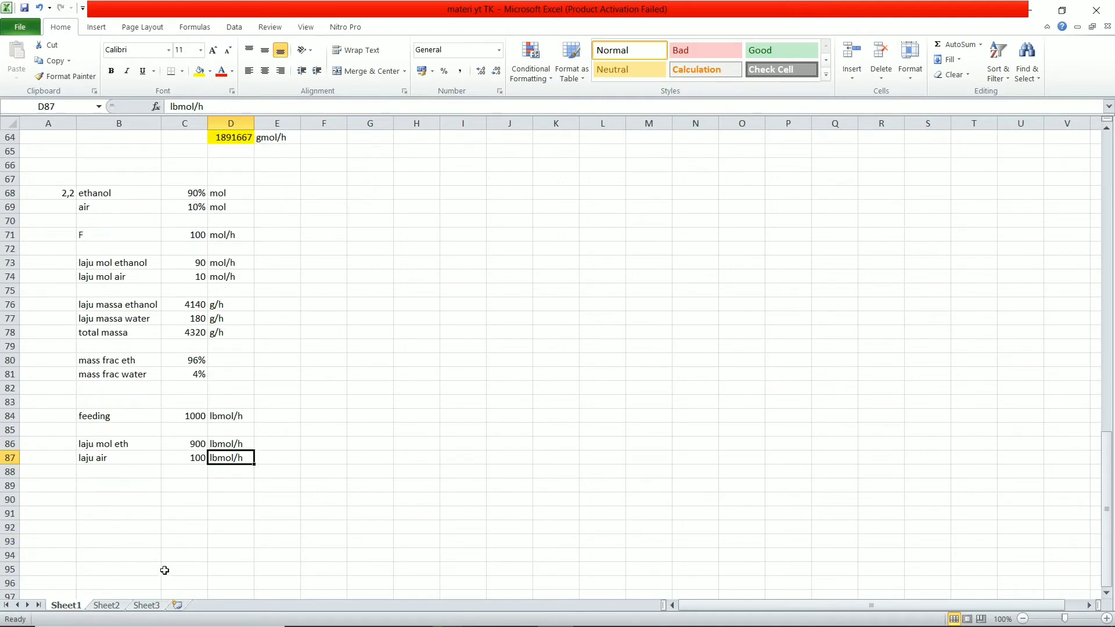
{"action": "left_click", "coordinate": [118, 508]}
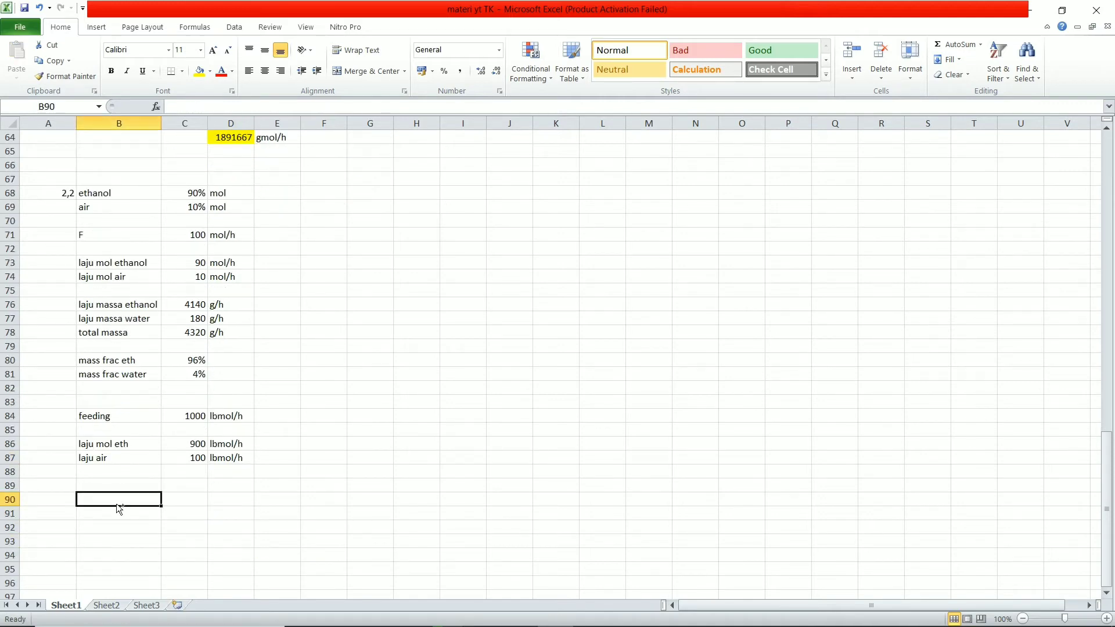
{"action": "key", "text": "Up"}
{"action": "type", "text": "laju massa"}
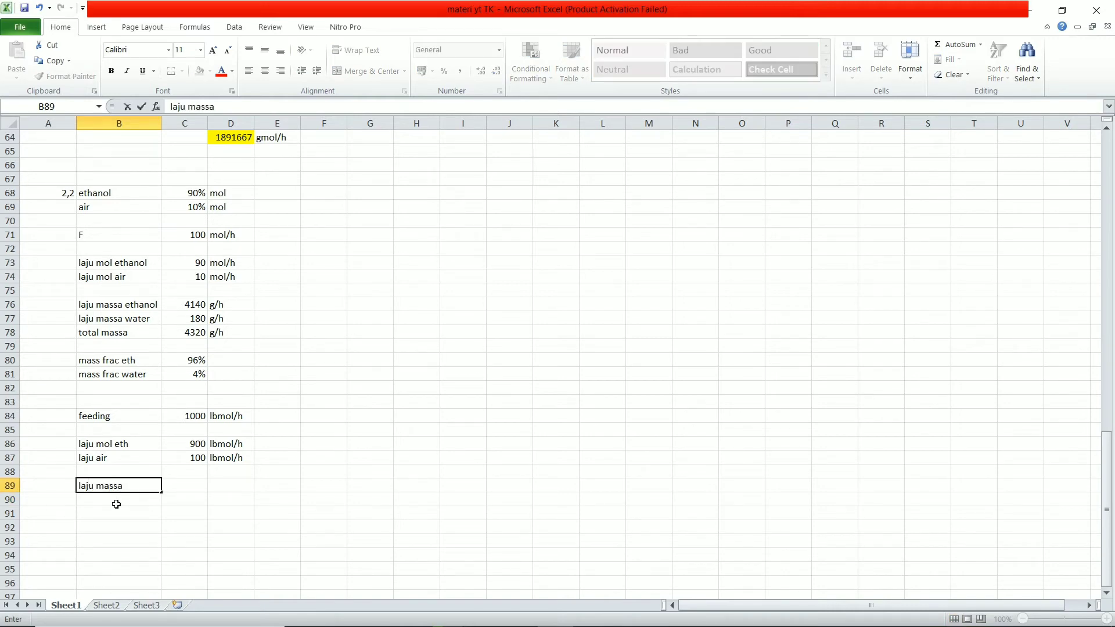
{"action": "type", "text": " eth"}
{"action": "key", "text": "Return"}
Calculate the ethanol mass flow in C89 with the formula =C86*46.
{"action": "key", "text": "Up"}
{"action": "key", "text": "Right"}
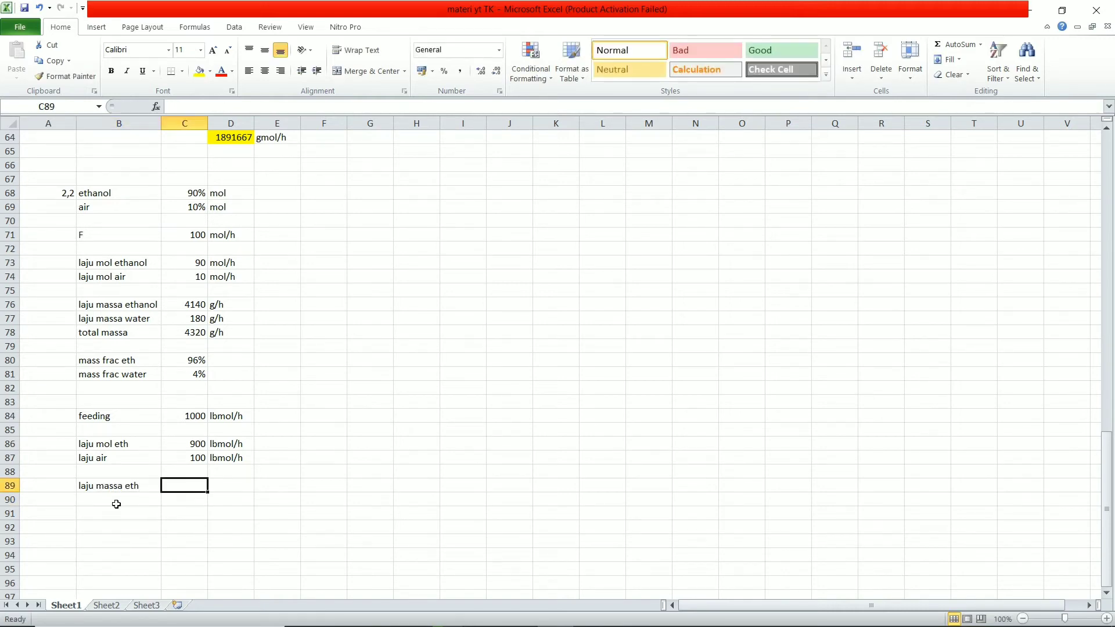
{"action": "type", "text": "="}
{"action": "left_click", "coordinate": [198, 443]}
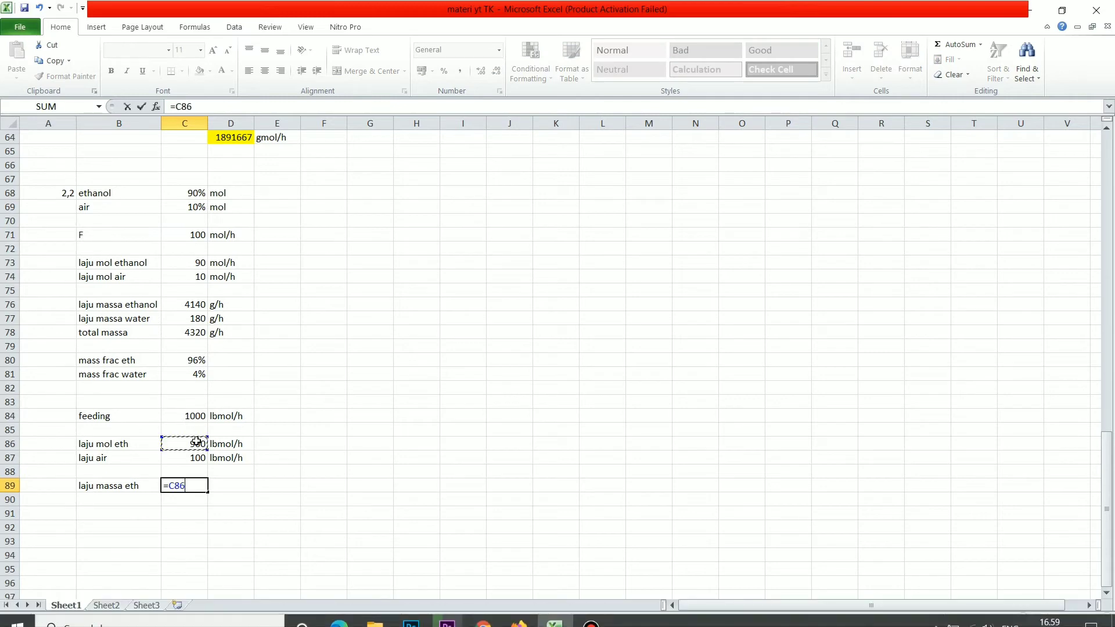
{"action": "type", "text": "*"}
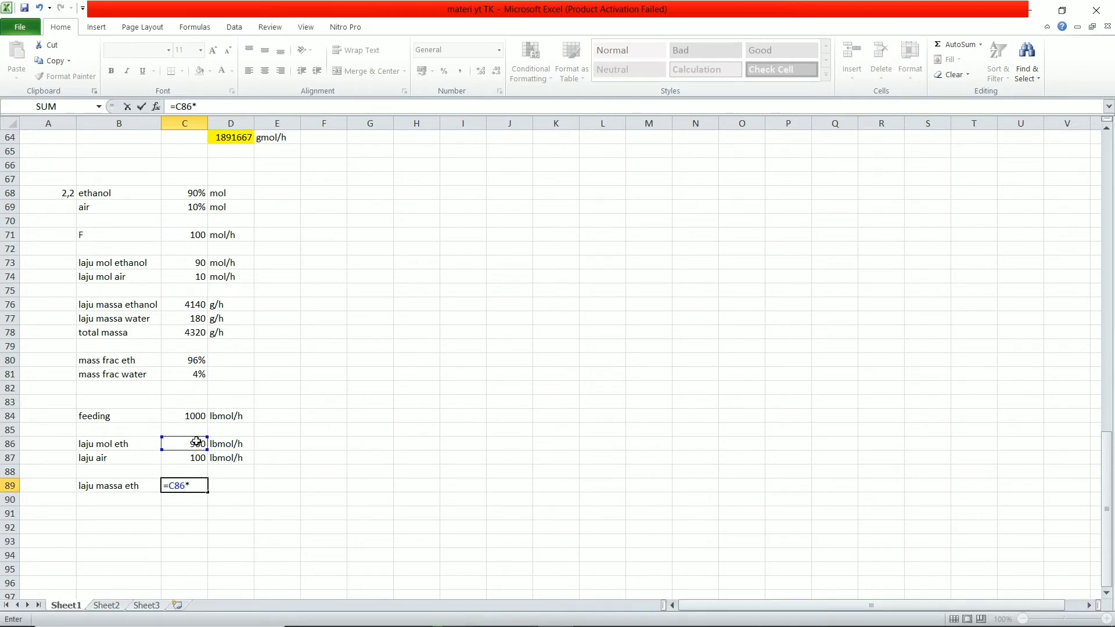
{"action": "type", "text": "46"}
{"action": "key", "text": "Return"}
Extend the ethanol mass flow formula in C89 with a factor of 454, making it =C86*46*454.
{"action": "key", "text": "Up"}
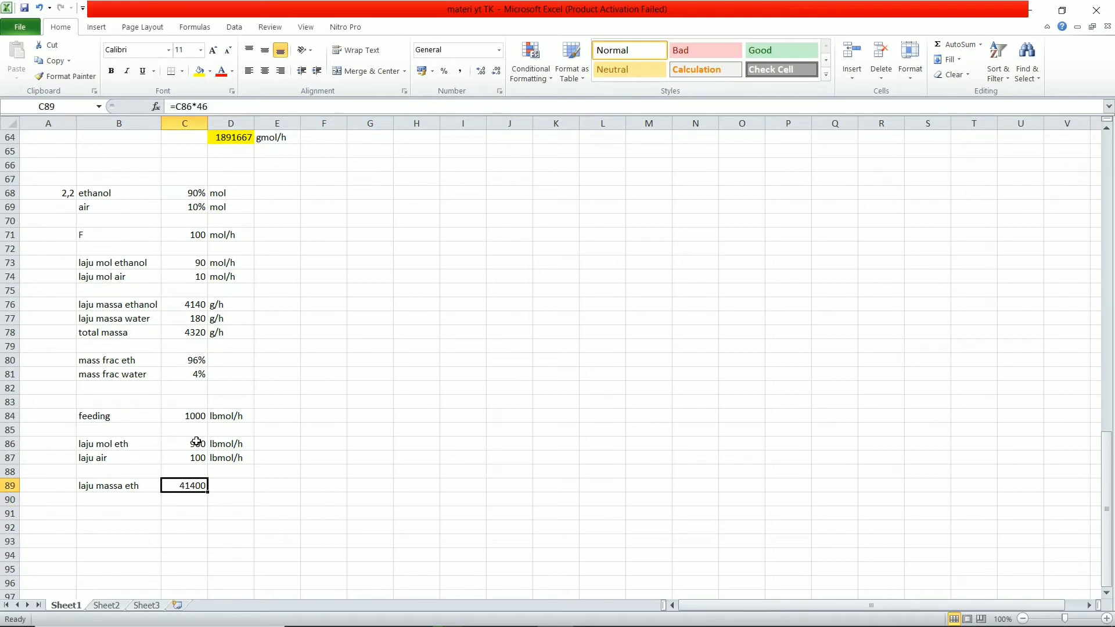
{"action": "left_click", "coordinate": [229, 110]}
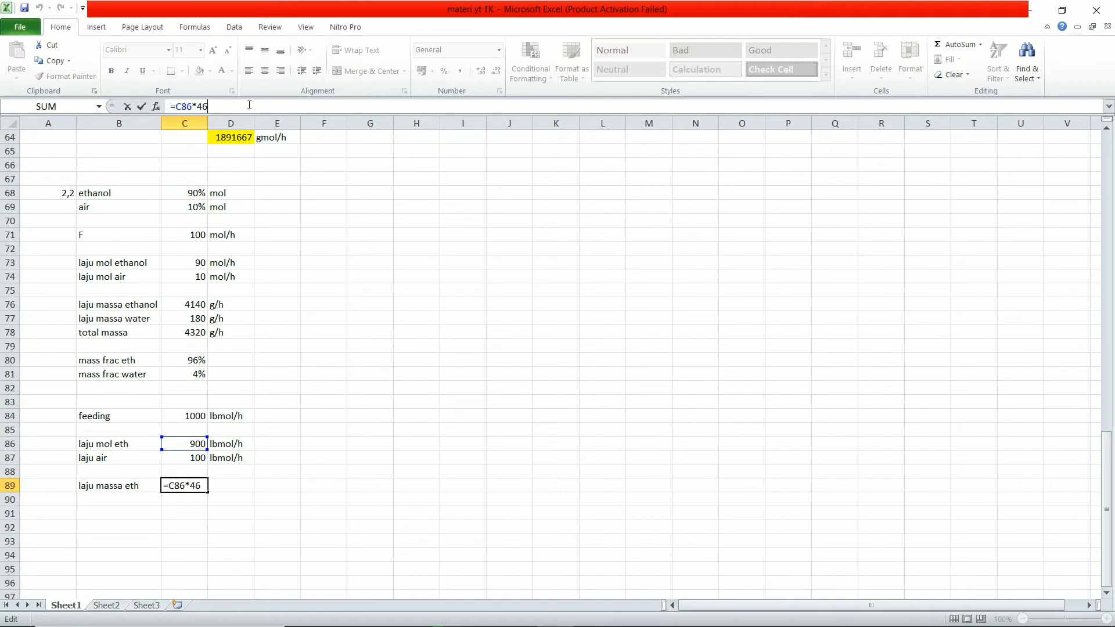
{"action": "type", "text": "*454"}
{"action": "key", "text": "Return"}
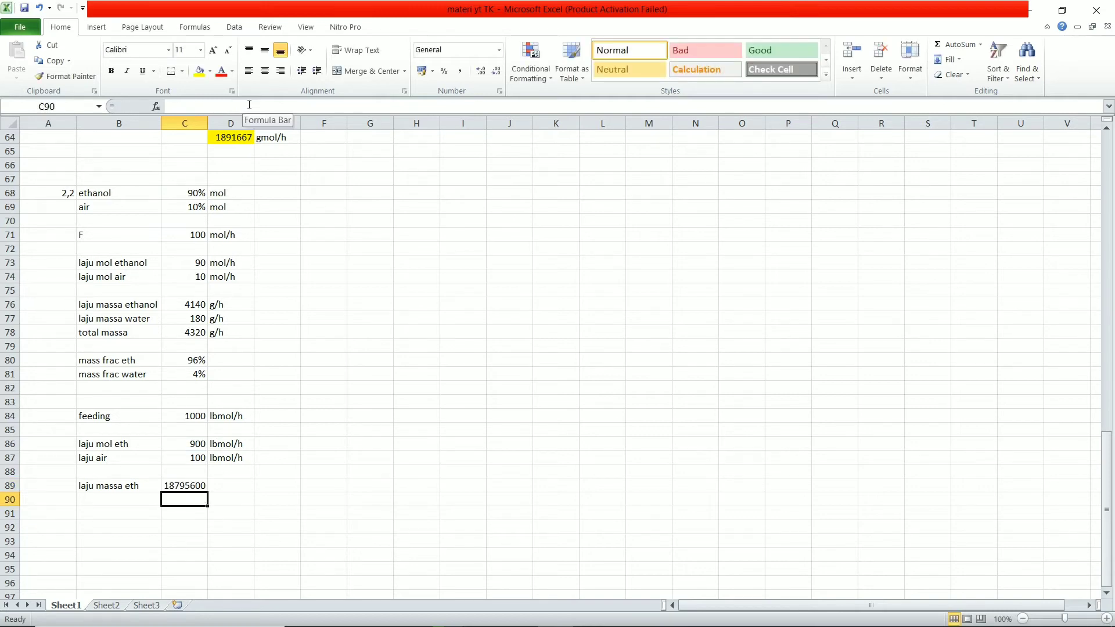
Enter the unit g/h in D89 beside the ethanol mass flow.
{"action": "key", "text": "Up"}
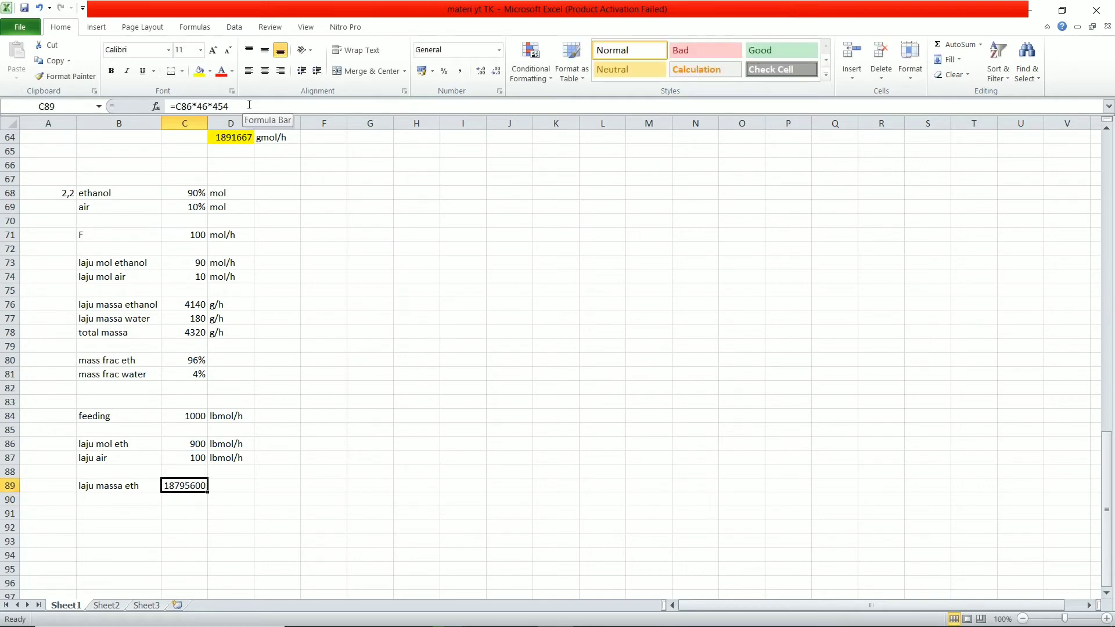
{"action": "key", "text": "Right"}
{"action": "type", "text": "g"}
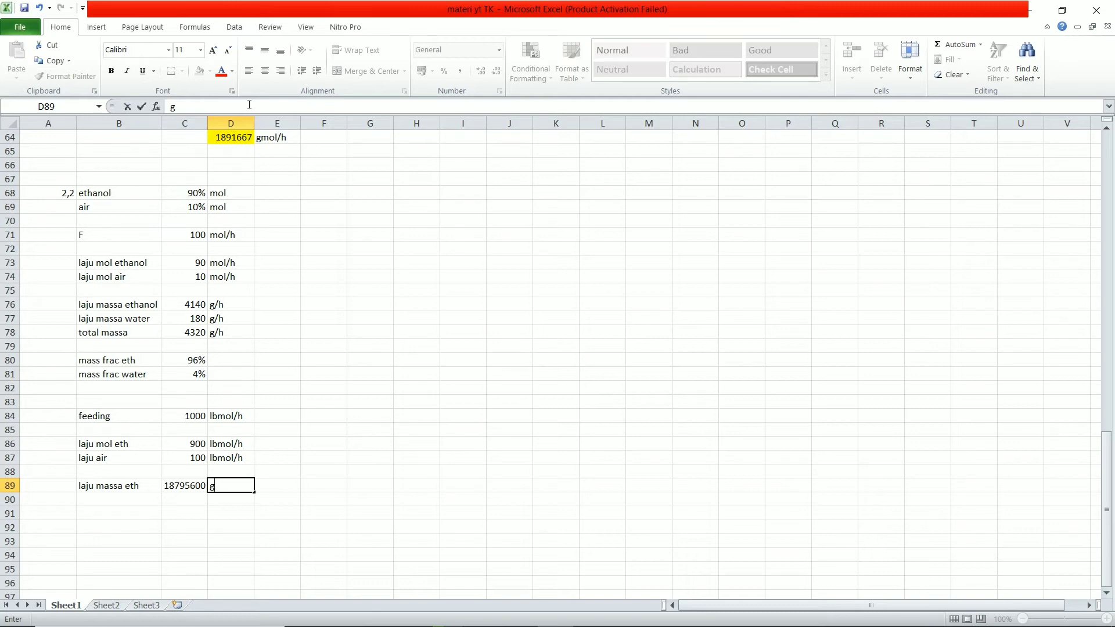
{"action": "type", "text": "/h"}
{"action": "key", "text": "Return"}
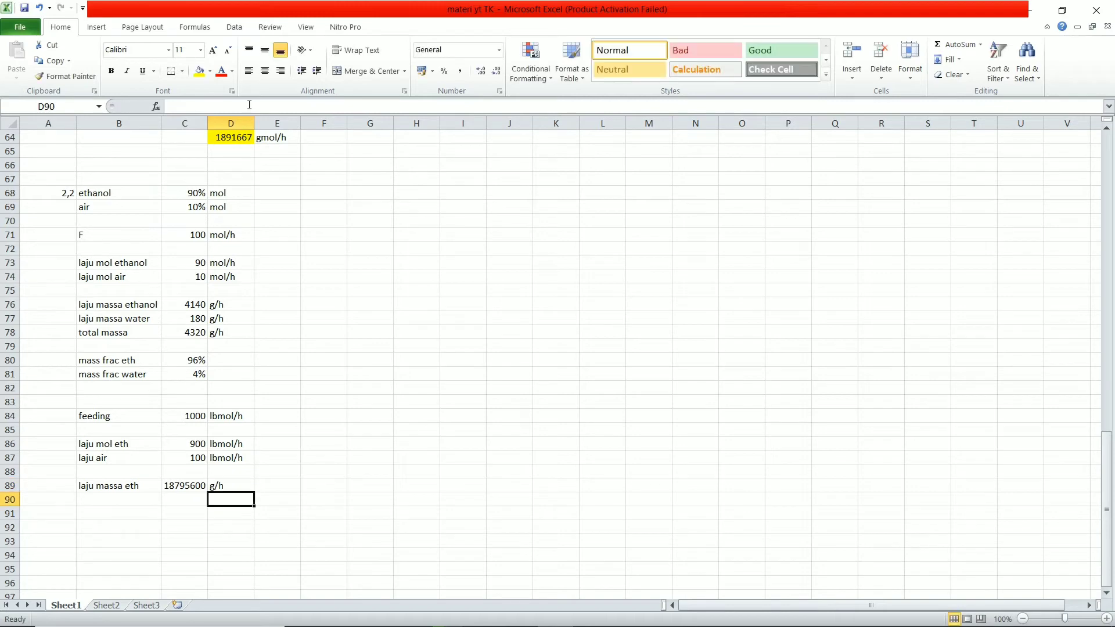
Label cell B90 "laju massa air" for the water mass flow.
{"action": "key", "text": "Left"}
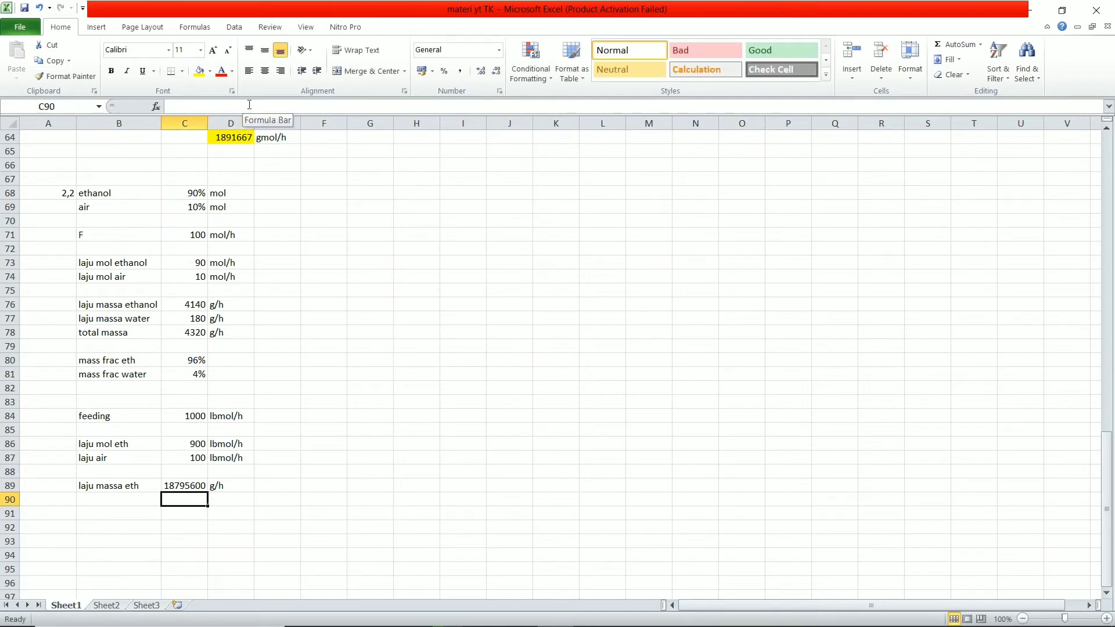
{"action": "key", "text": "Left"}
{"action": "key", "text": "Left"}
{"action": "key", "text": "Right"}
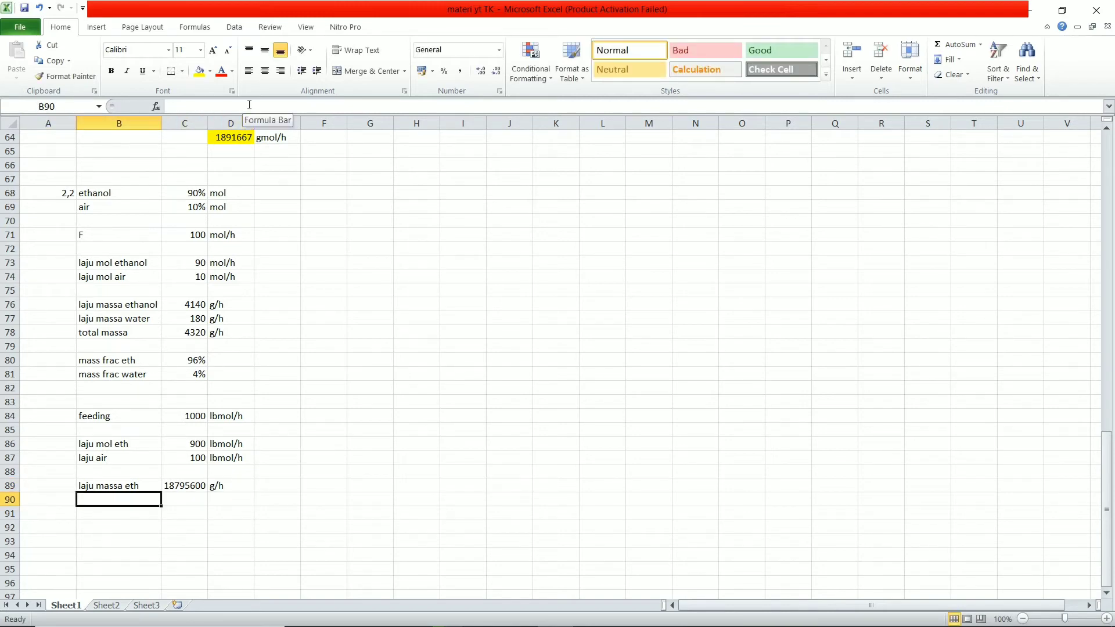
{"action": "type", "text": "laju mass"}
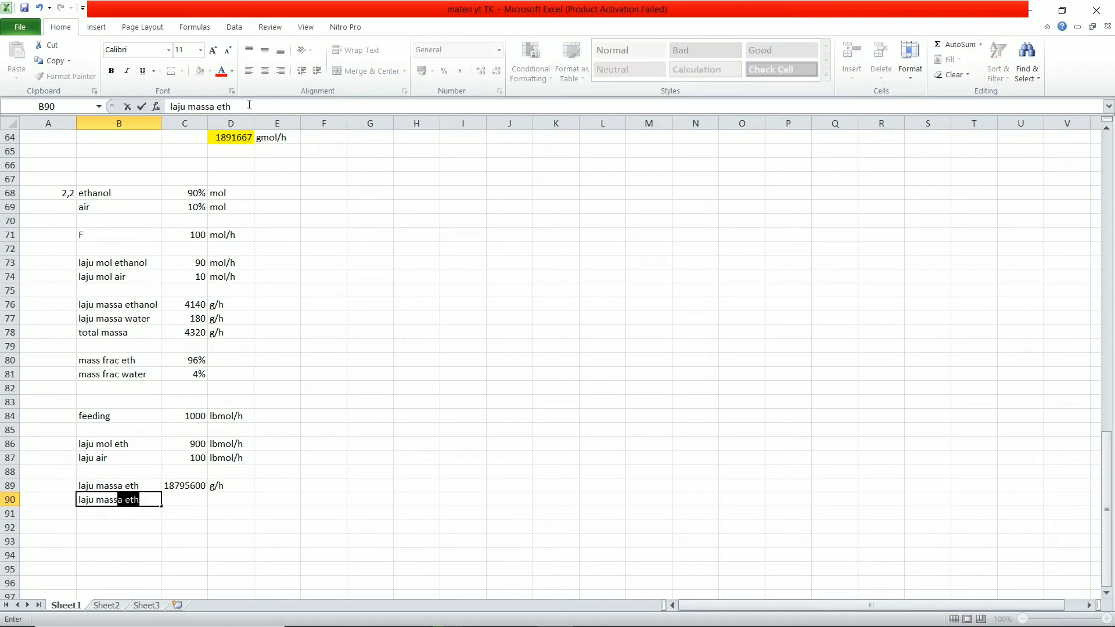
{"action": "type", "text": "a air"}
{"action": "key", "text": "Return"}
Calculate the water mass flow in C90 with the formula =C87*18*454.
{"action": "key", "text": "Up"}
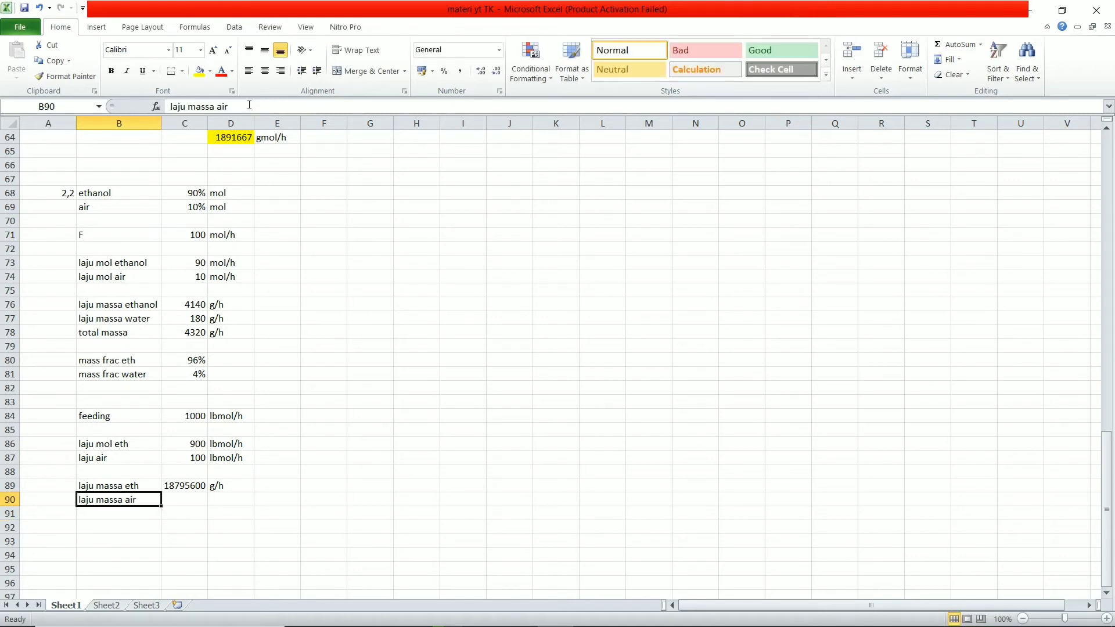
{"action": "key", "text": "Right"}
{"action": "type", "text": "="}
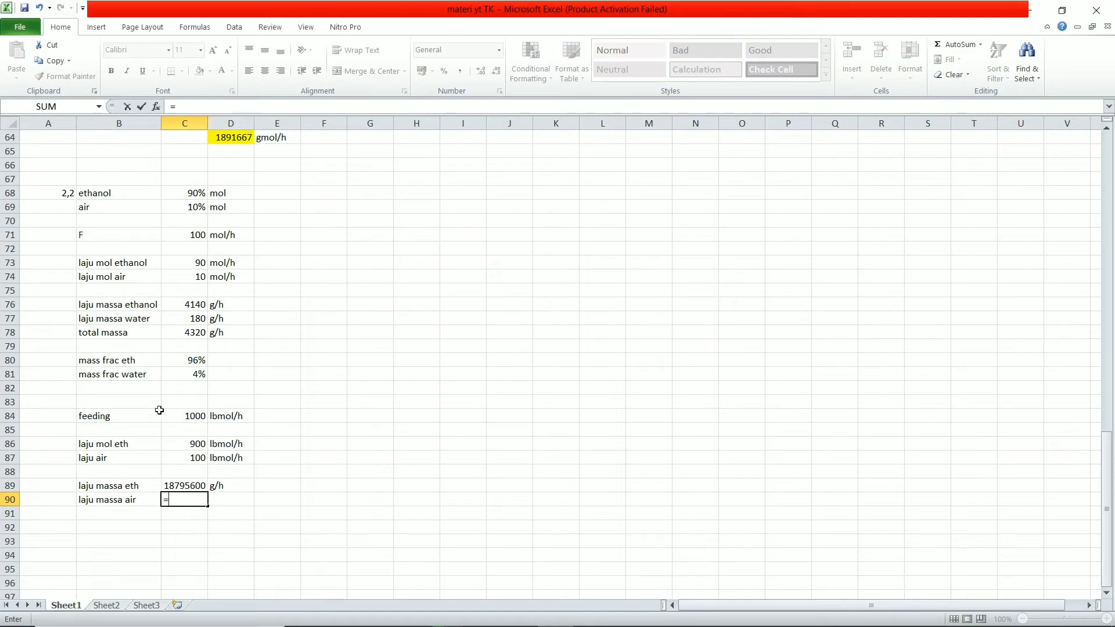
{"action": "left_click", "coordinate": [190, 459]}
{"action": "type", "text": "("}
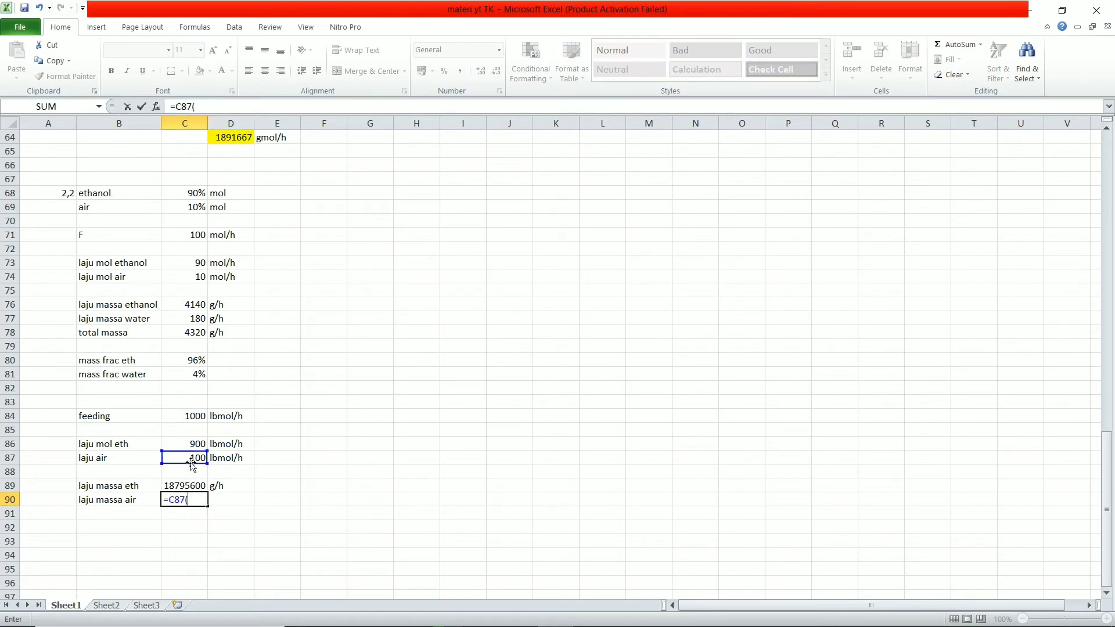
{"action": "key", "text": "BackSpace"}
{"action": "type", "text": "*18*454"}
{"action": "key", "text": "Return"}
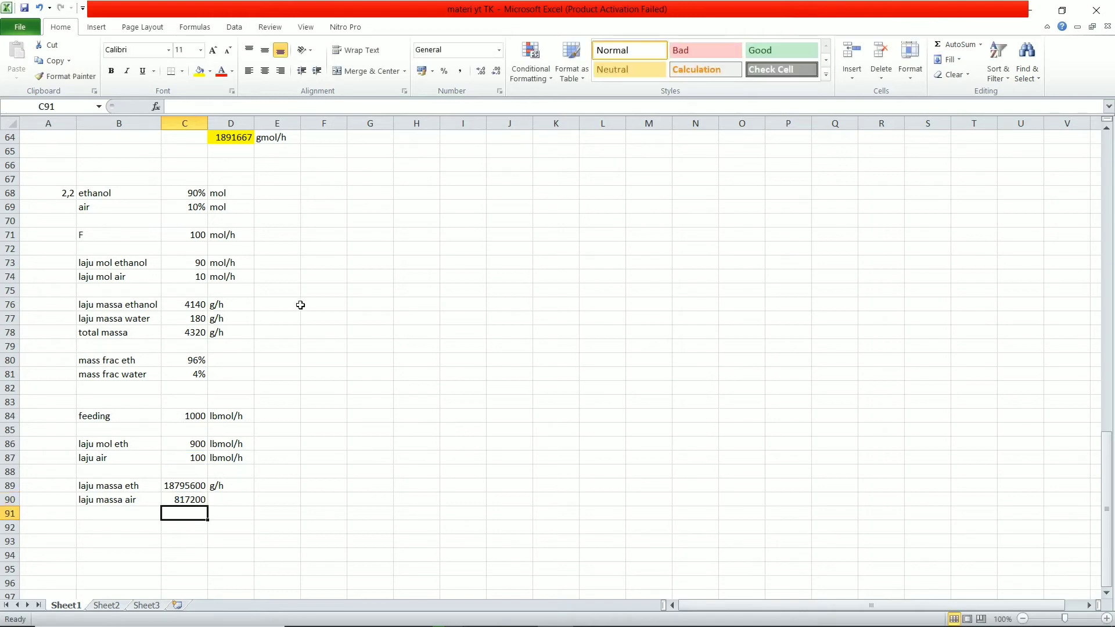
Enter the unit g/h in D90 beside the water mass flow.
{"action": "left_click", "coordinate": [241, 497]}
{"action": "type", "text": "g/h"}
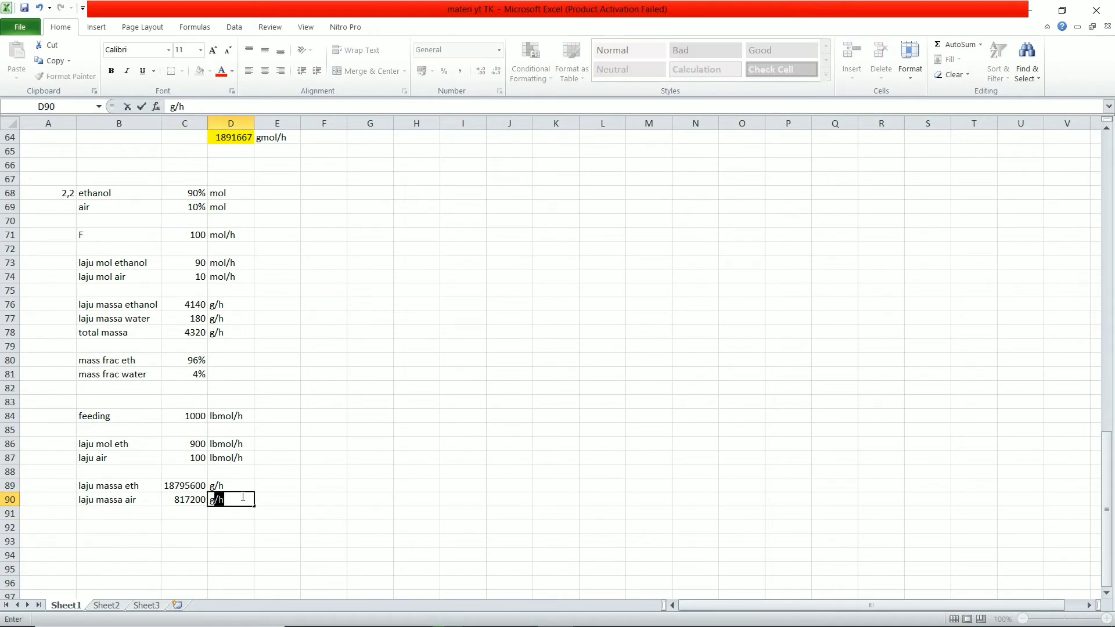
{"action": "key", "text": "Return"}
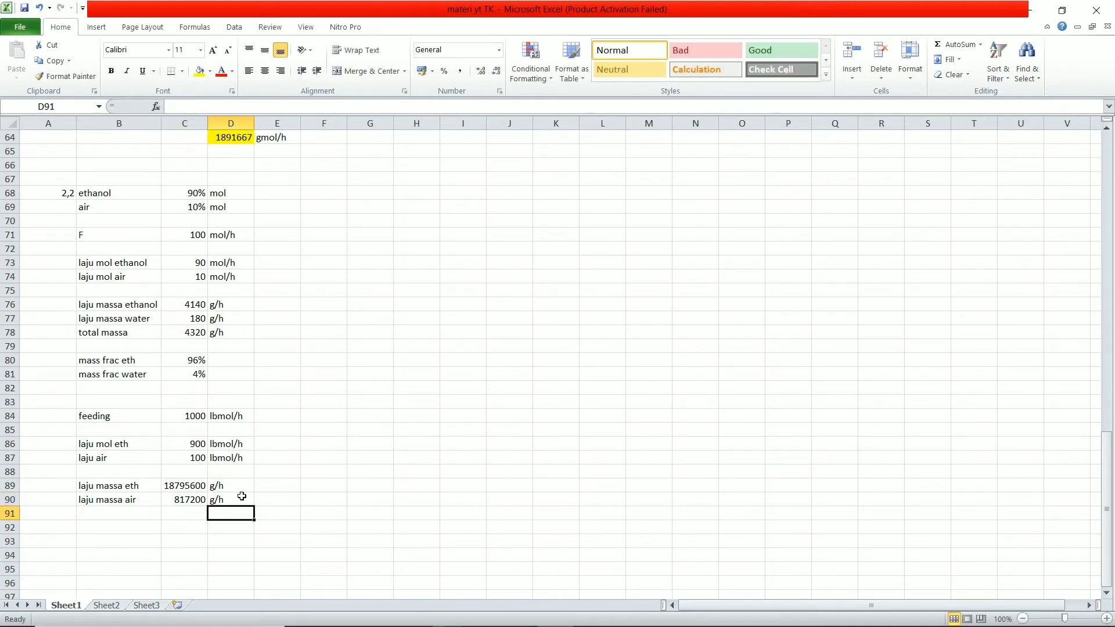
{"action": "key", "text": "Left"}
{"action": "key", "text": "Up"}
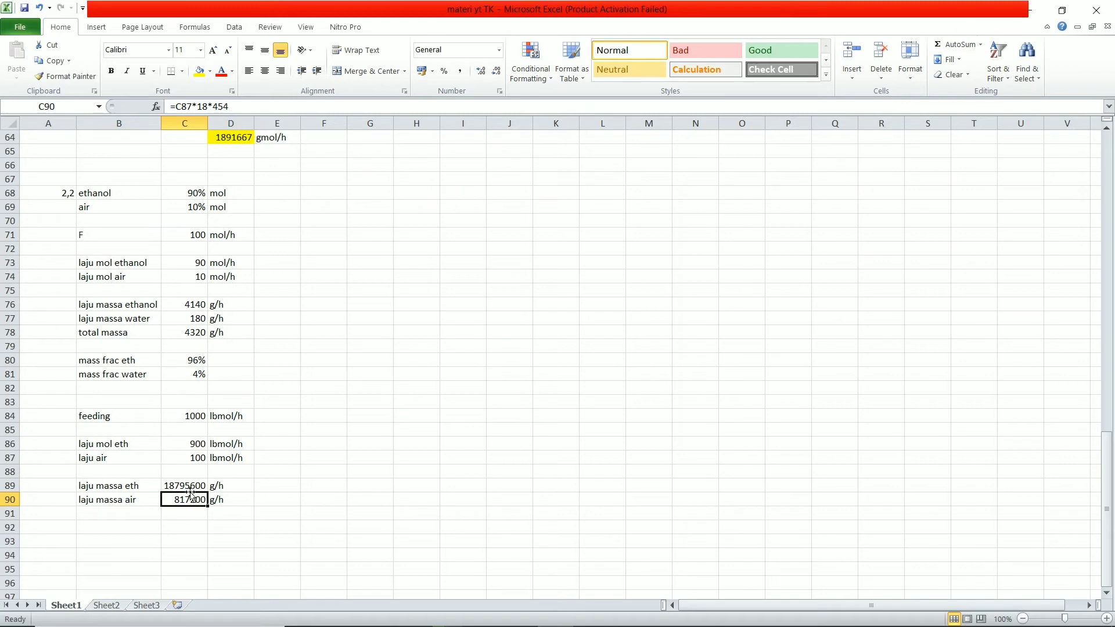
Convert the ethanol mass flow to kilograms per hour in E89 with the formula =C89/1000.
{"action": "left_click", "coordinate": [271, 488]}
{"action": "type", "text": "="}
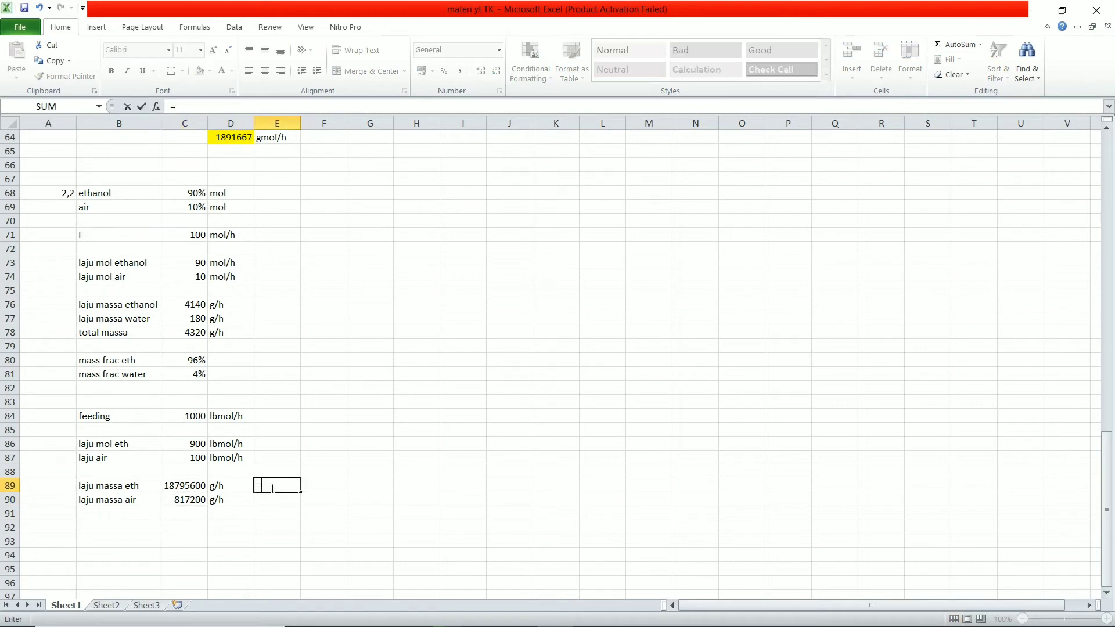
{"action": "left_click", "coordinate": [198, 484]}
{"action": "type", "text": "/1000"}
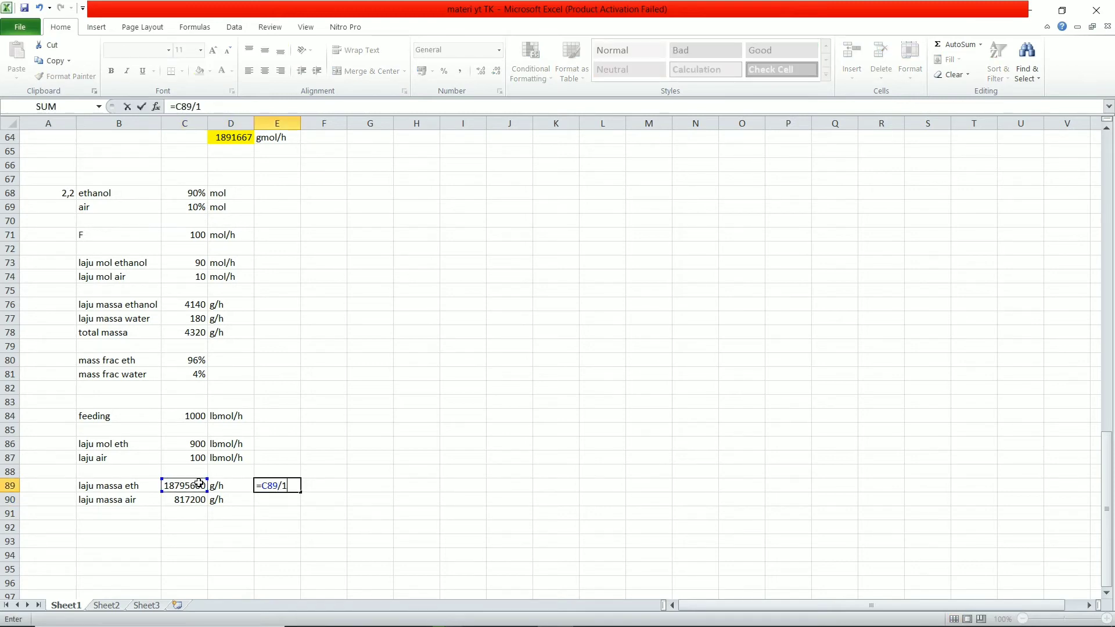
{"action": "key", "text": "Return"}
Enter the unit kg/h in F89 beside the converted ethanol mass flow.
{"action": "key", "text": "Right"}
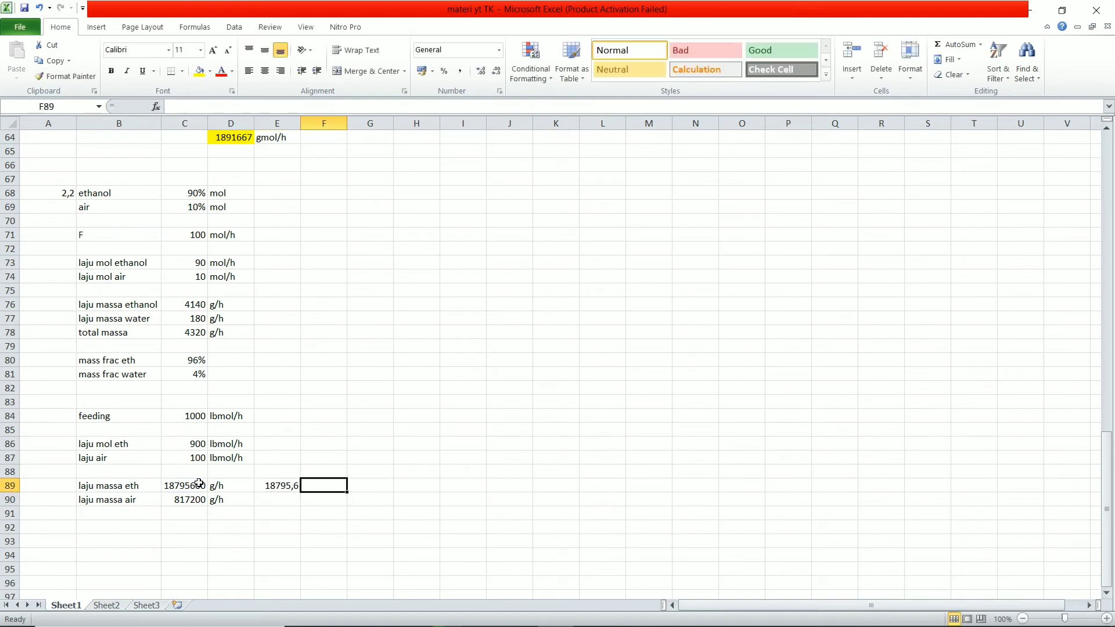
{"action": "type", "text": "kg/h"}
{"action": "key", "text": "Return"}
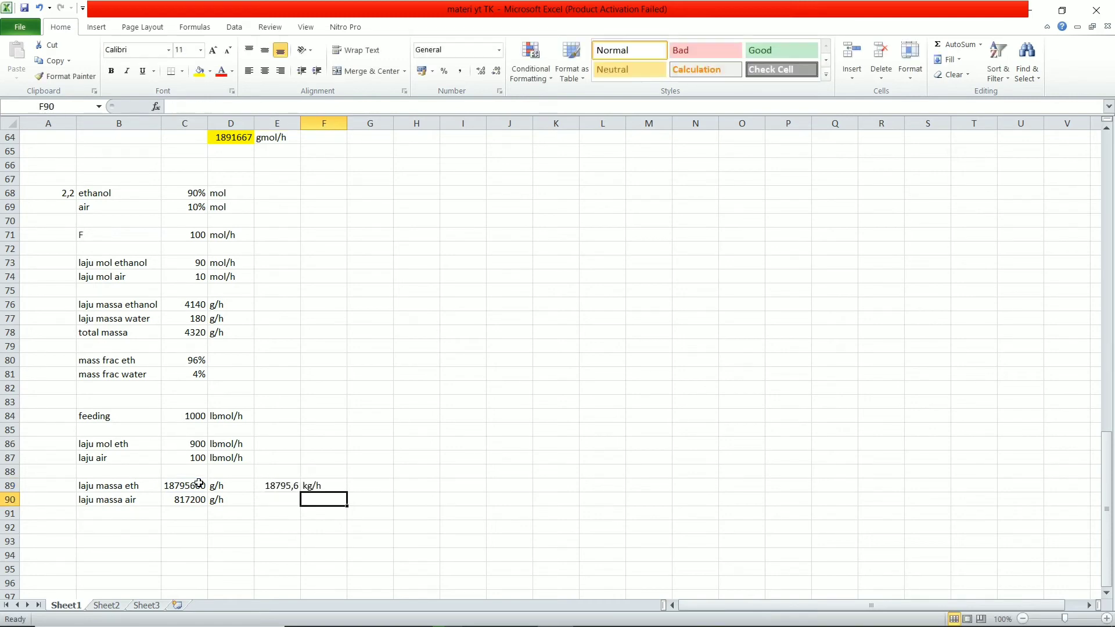
{"action": "key", "text": "Left"}
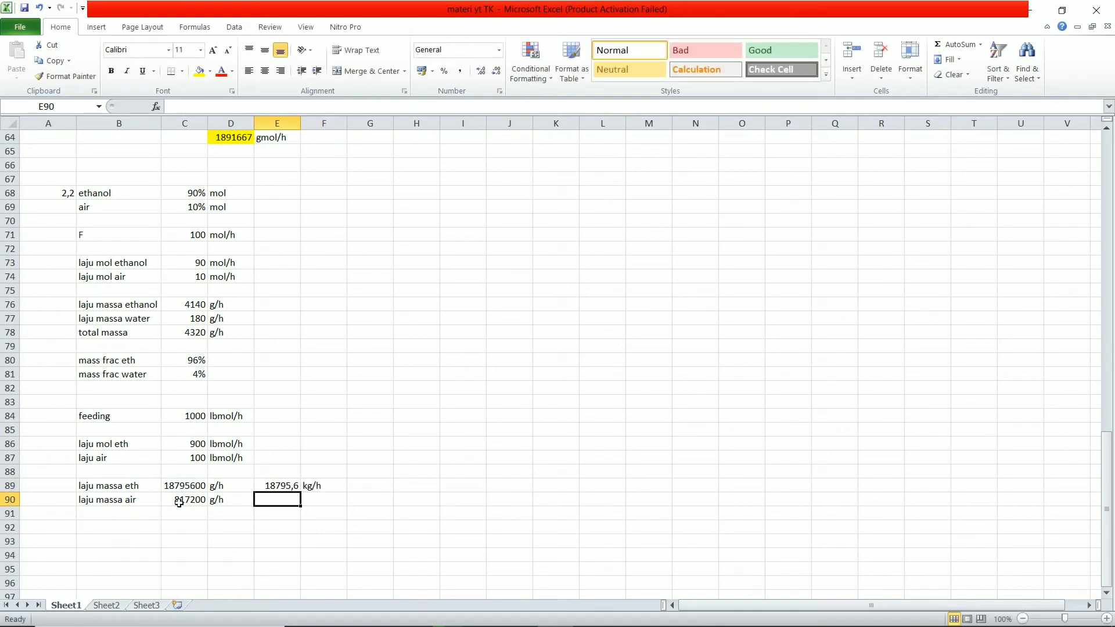
{"action": "left_click", "coordinate": [275, 486]}
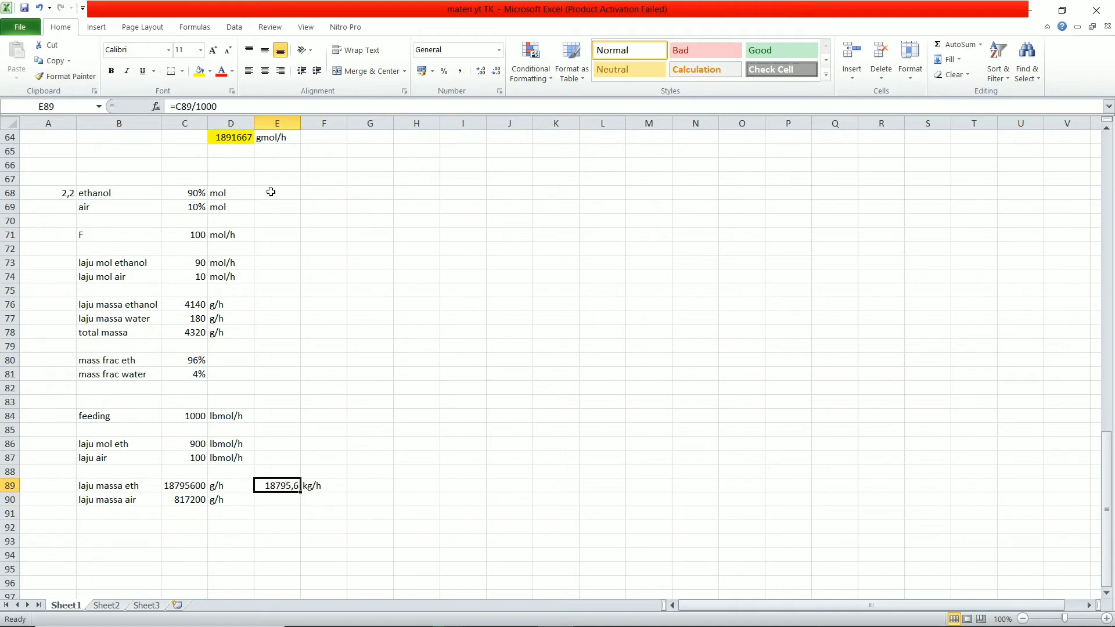
{"action": "left_click", "coordinate": [213, 106]}
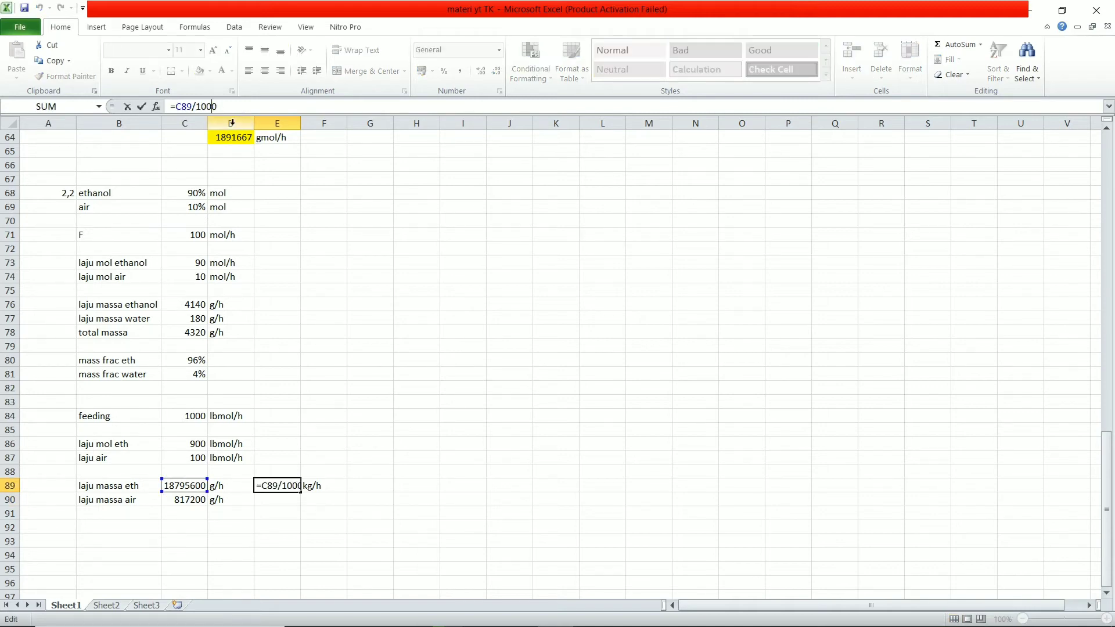
{"action": "key", "text": "Return"}
{"action": "key", "text": "Left"}
{"action": "key", "text": "Left"}
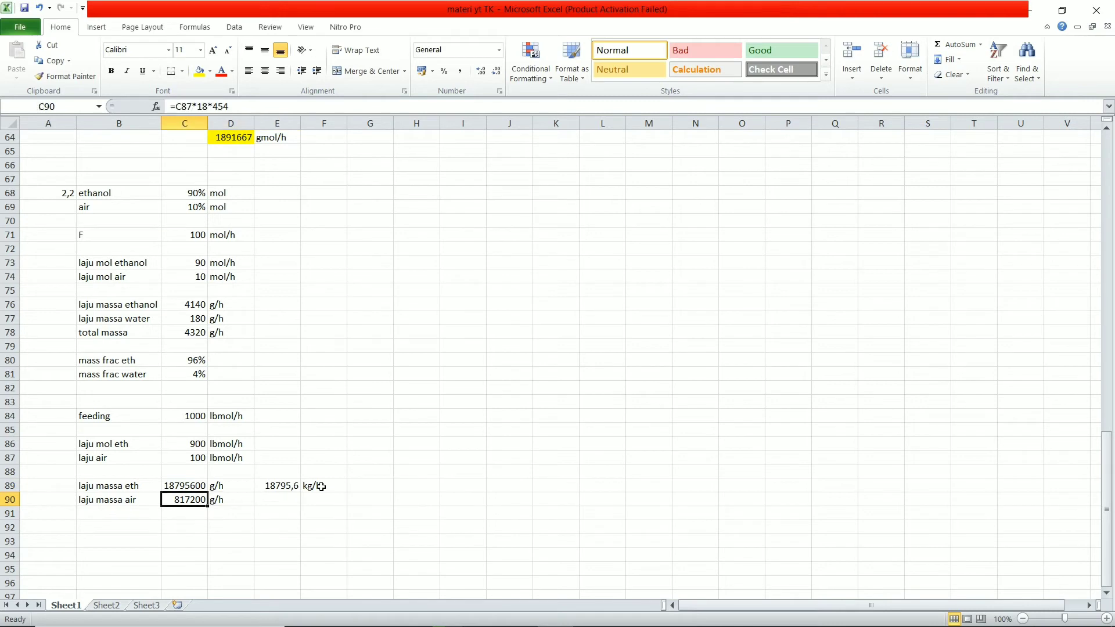
{"action": "key", "text": "Right"}
{"action": "key", "text": "Right"}
Fill the conversion formula from E89 down to E90 for water and enter the unit kg/h in F90.
{"action": "left_click", "coordinate": [298, 487]}
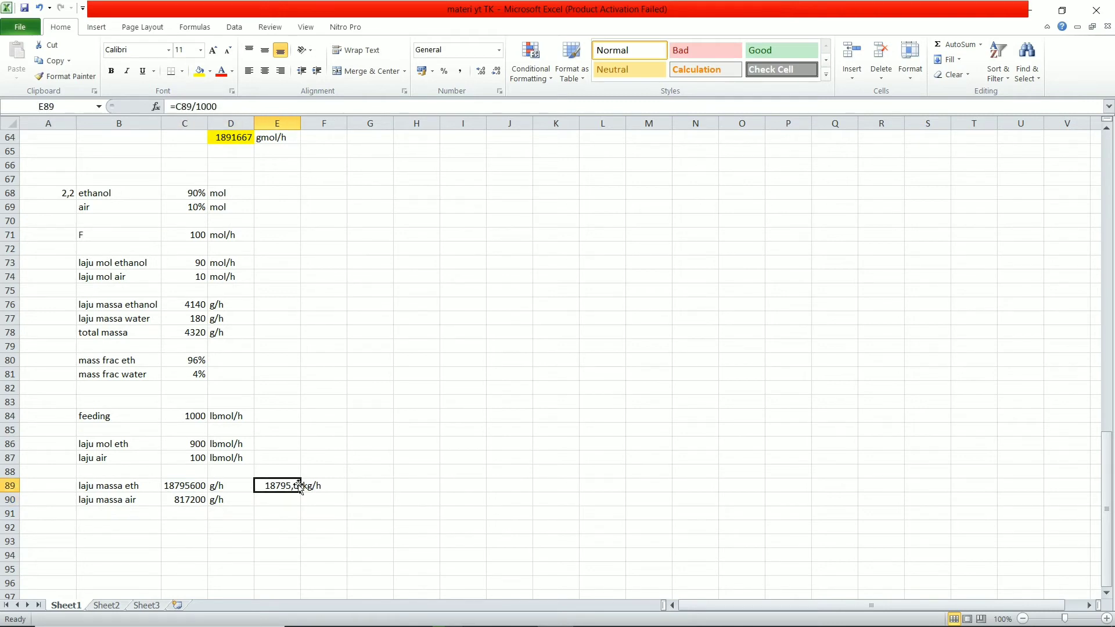
{"action": "left_click_drag", "start_coordinate": [300, 492], "coordinate": [302, 504]}
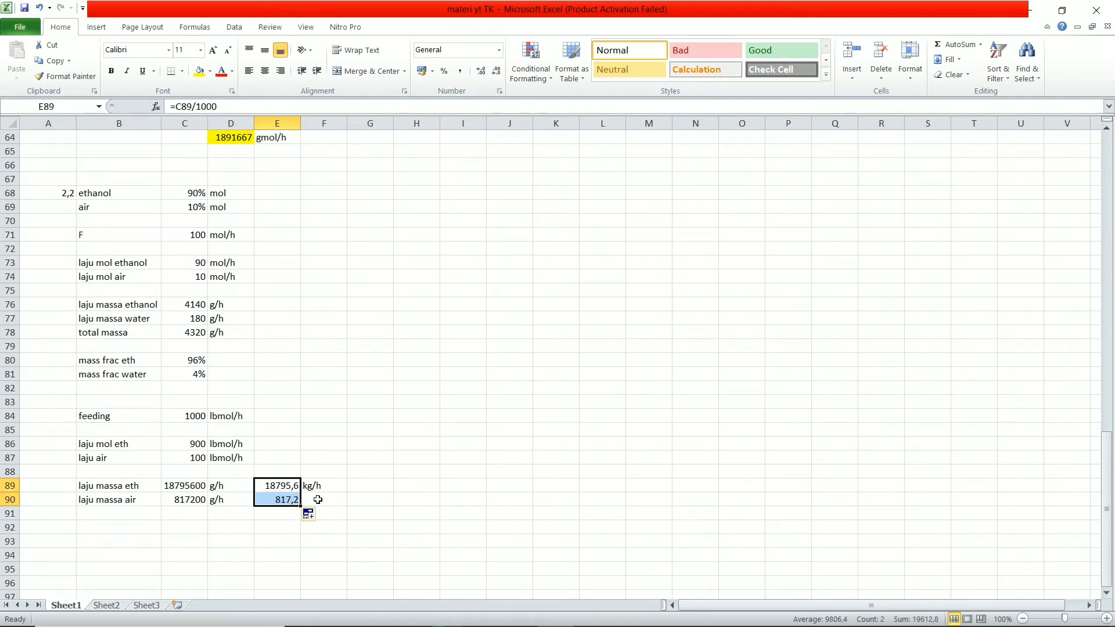
{"action": "left_click", "coordinate": [318, 499]}
{"action": "type", "text": "kg/h"}
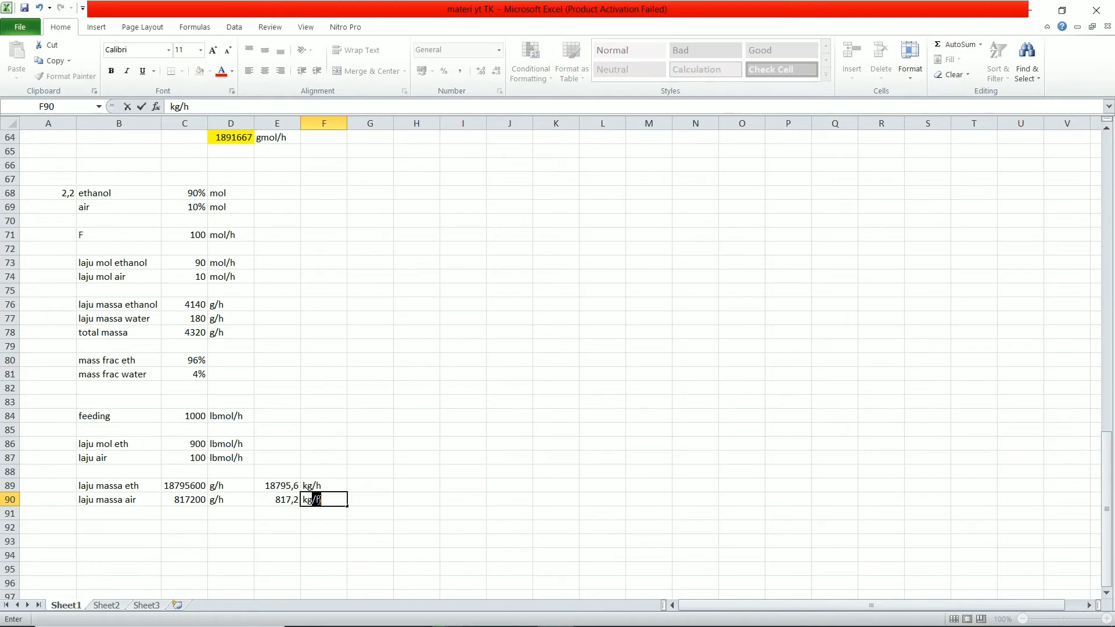
{"action": "key", "text": "Return"}
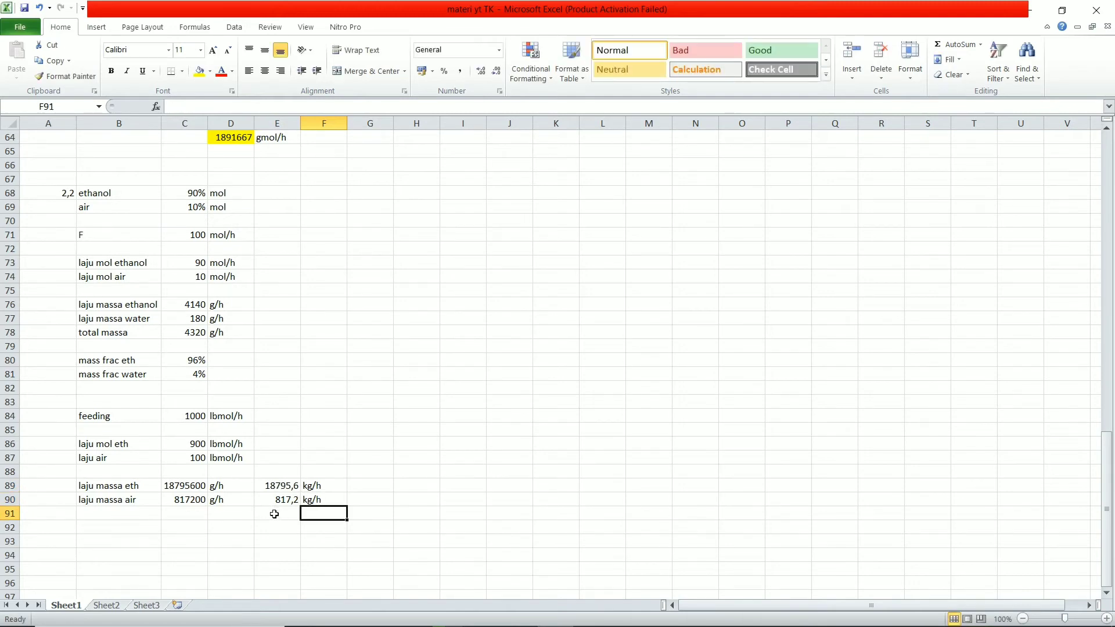
Enter the label total in D91 and sum the ethanol and water mass flows in E91 with =E89+E90.
{"action": "left_click", "coordinate": [218, 518]}
{"action": "type", "text": "total"}
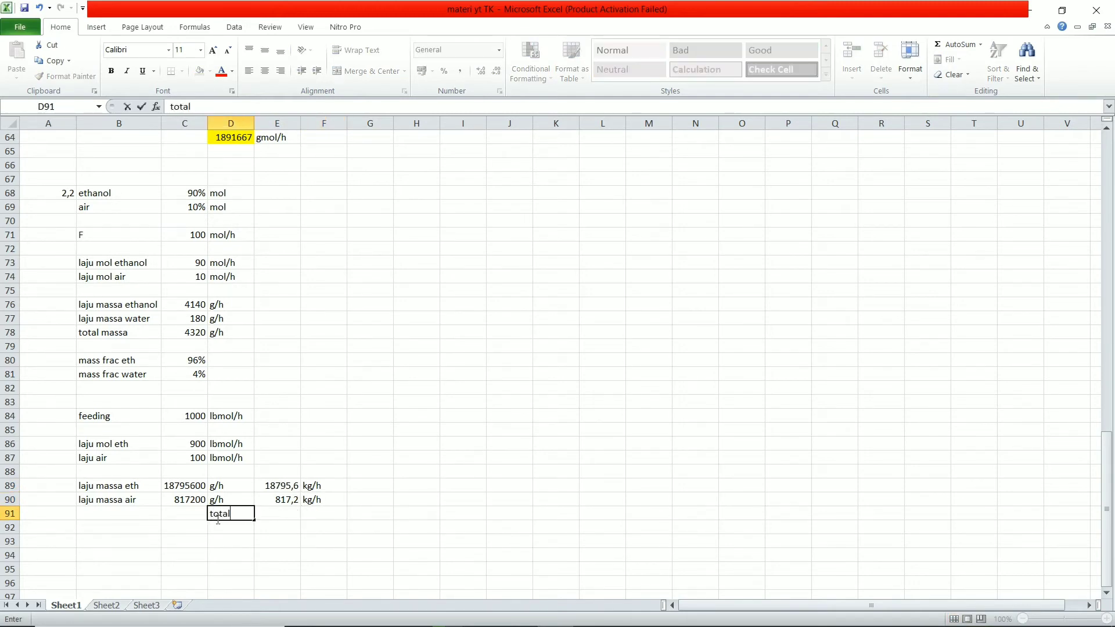
{"action": "key", "text": "Return"}
{"action": "left_click", "coordinate": [218, 518]}
{"action": "key", "text": "Right"}
{"action": "type", "text": "="}
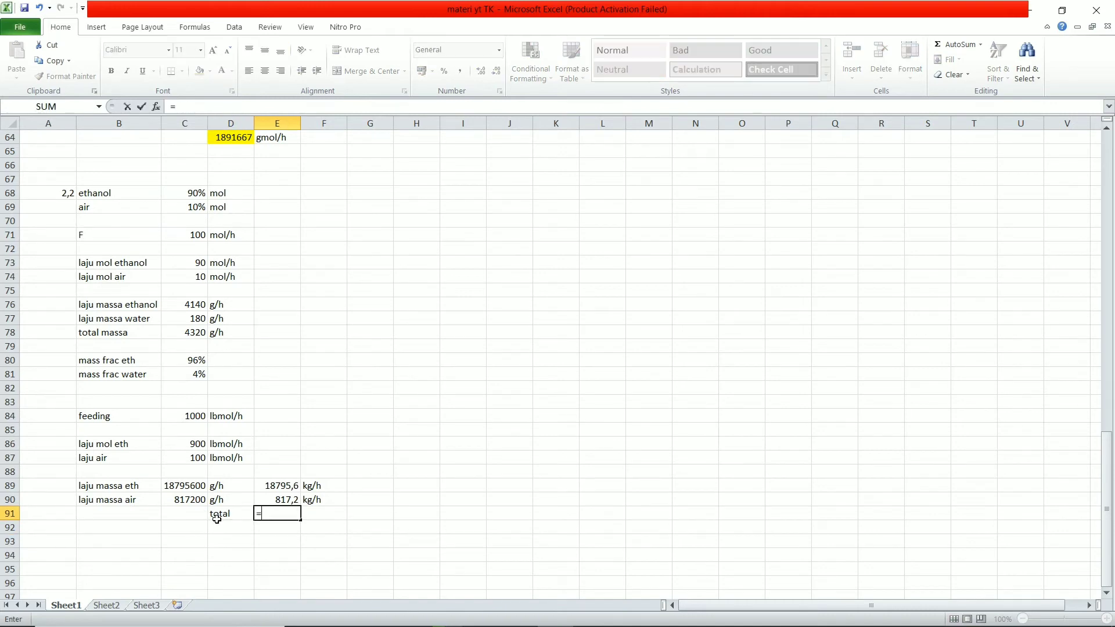
{"action": "left_click", "coordinate": [275, 489]}
{"action": "type", "text": "+"}
{"action": "left_click", "coordinate": [291, 500]}
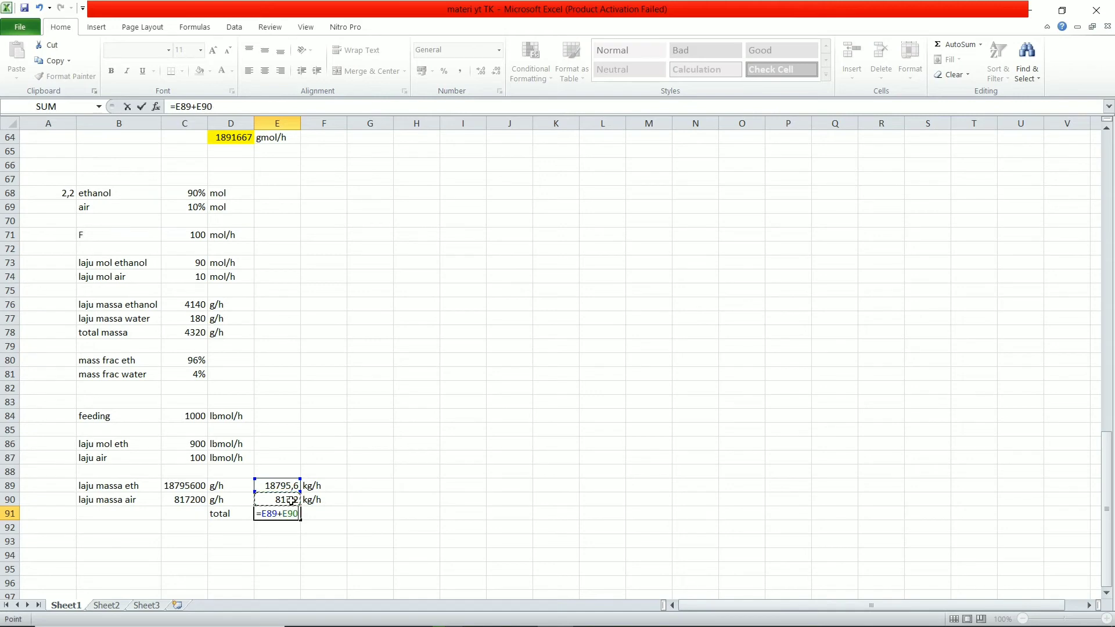
{"action": "key", "text": "Return"}
Enter the unit kg/h in F91 beside the total mass flow.
{"action": "key", "text": "Up"}
{"action": "key", "text": "Right"}
{"action": "type", "text": "kg"}
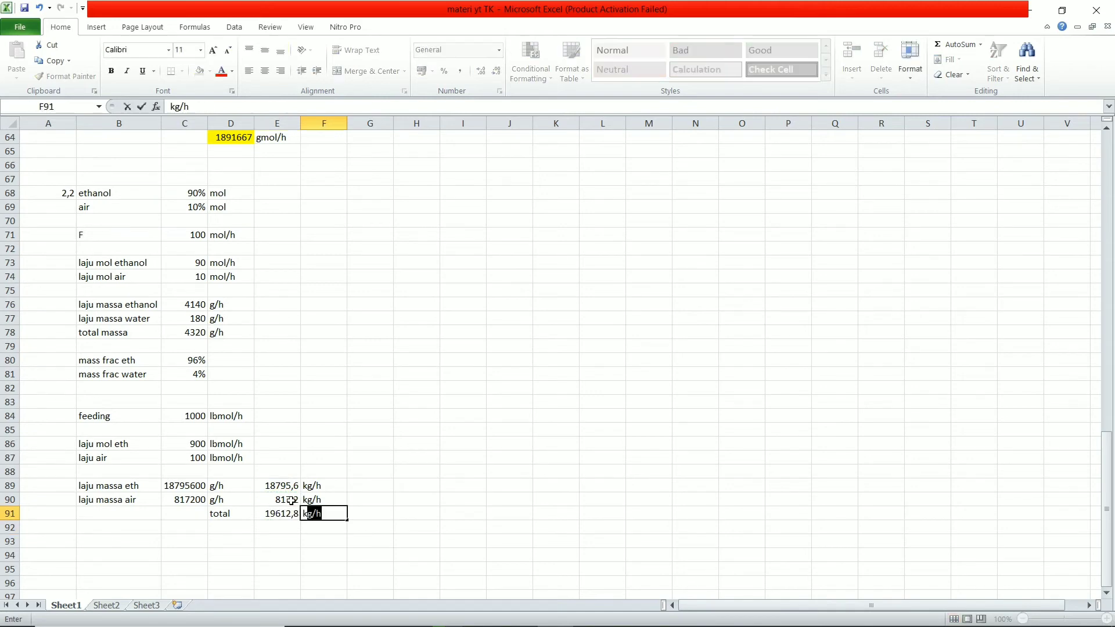
{"action": "key", "text": "Return"}
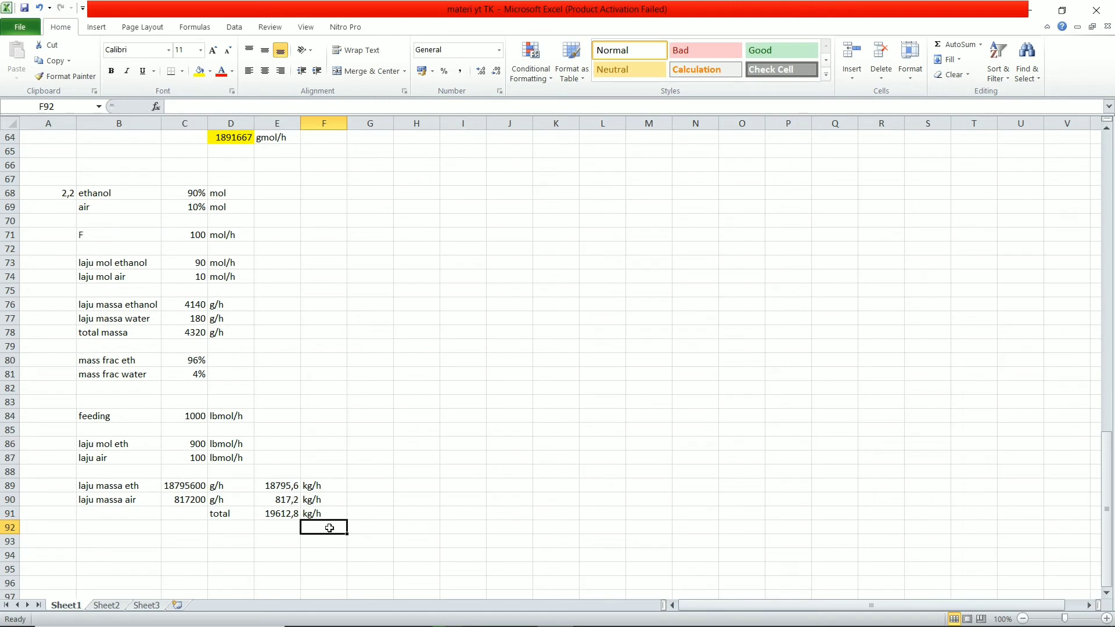
Convert the total mass flow to kilograms per minute in G91 with the formula =E91/60.
{"action": "left_click", "coordinate": [369, 513]}
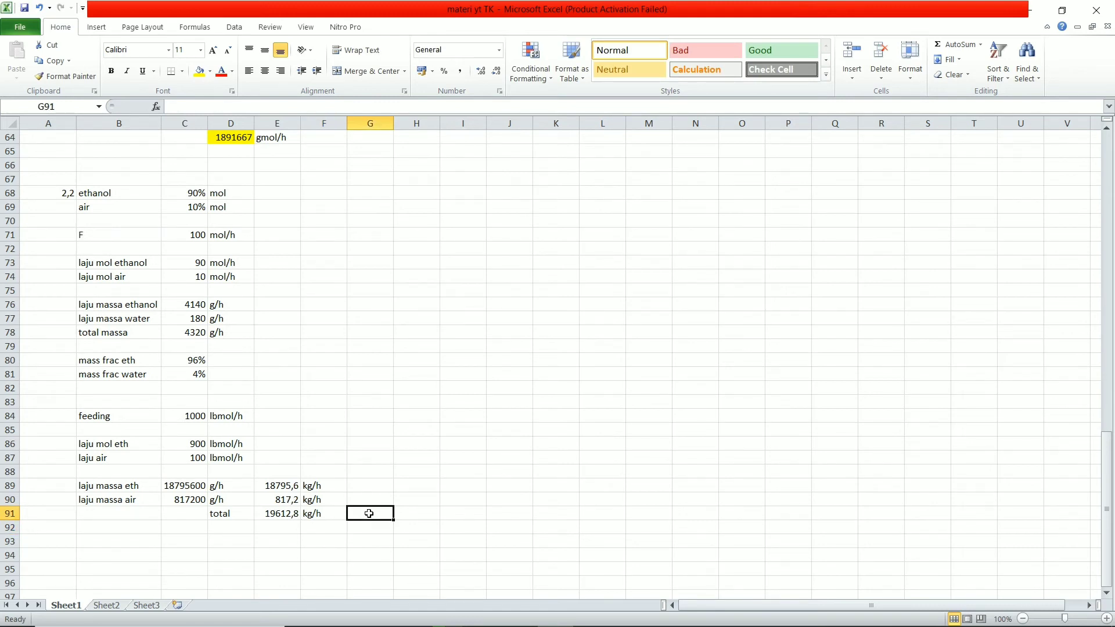
{"action": "type", "text": "*"}
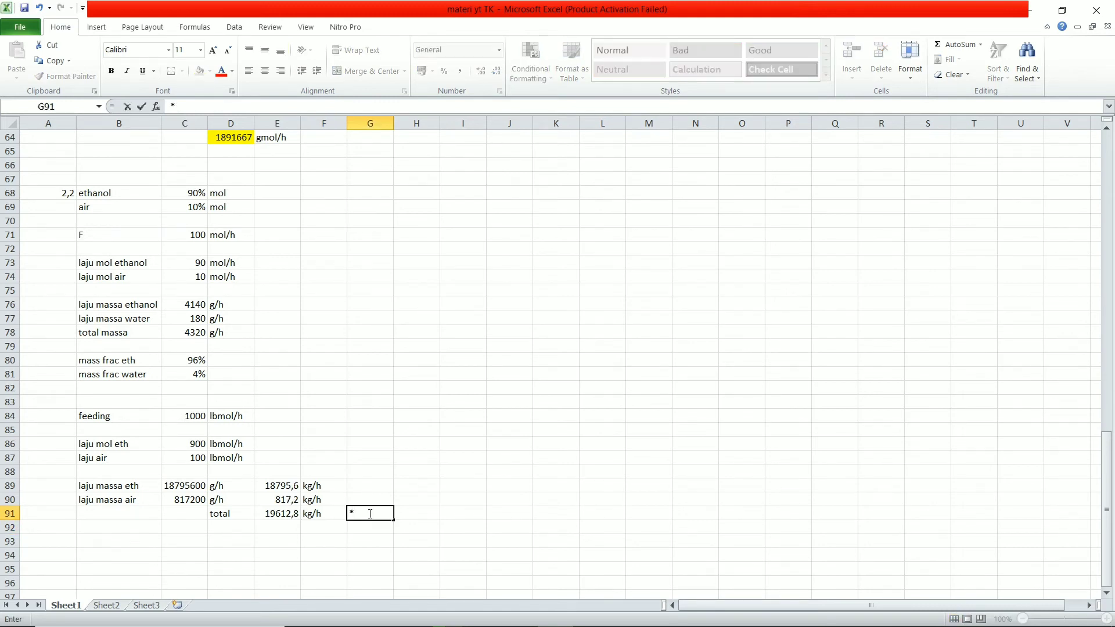
{"action": "key", "text": "BackSpace"}
{"action": "type", "text": "="}
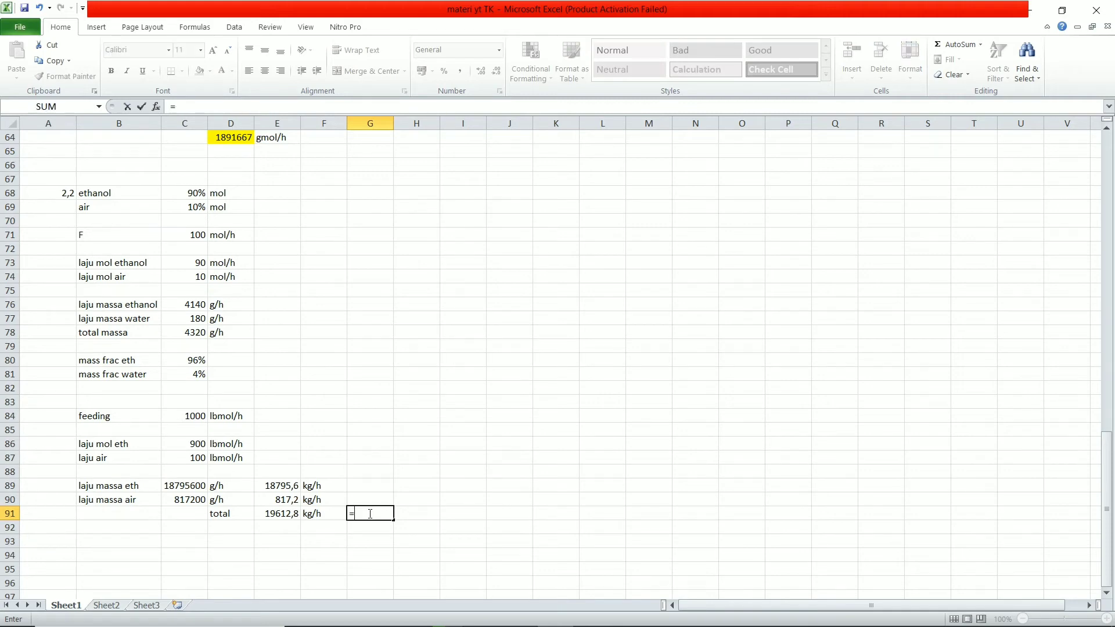
{"action": "left_click", "coordinate": [281, 512]}
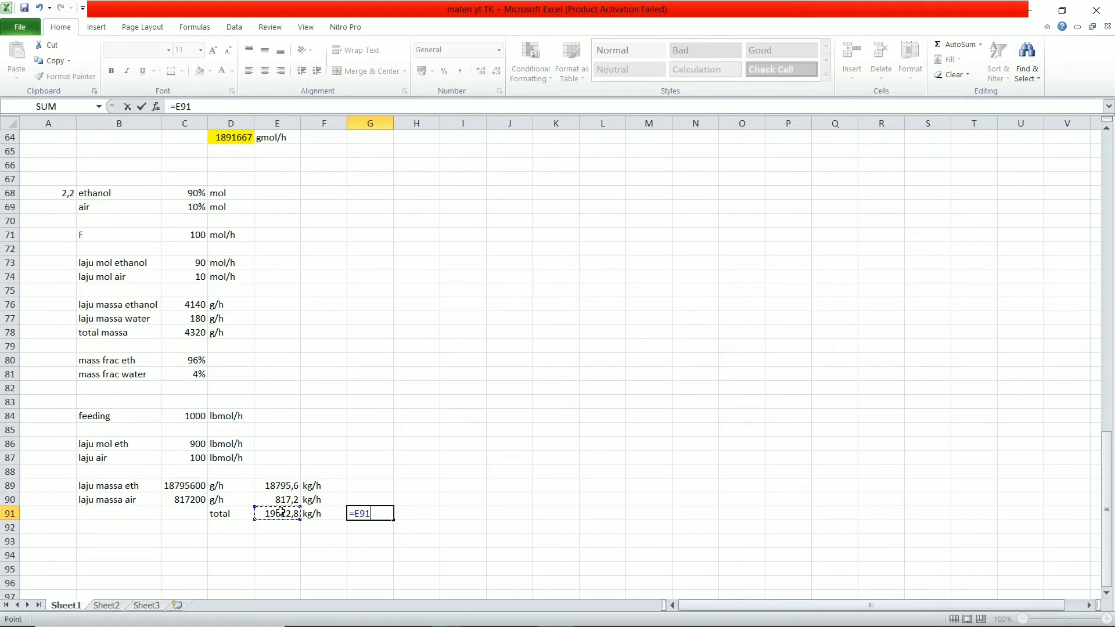
{"action": "type", "text": "/3"}
{"action": "key", "text": "BackSpace"}
{"action": "type", "text": "60"}
{"action": "key", "text": "Return"}
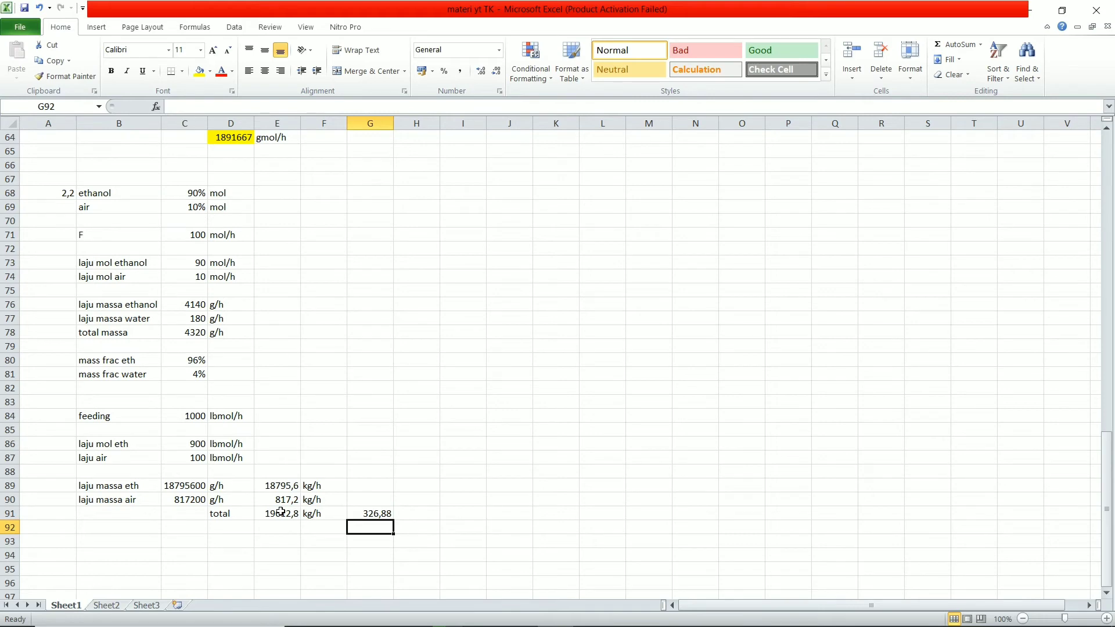
Enter the unit kg/min in H91 beside the converted total mass flow.
{"action": "key", "text": "Up"}
{"action": "key", "text": "Right"}
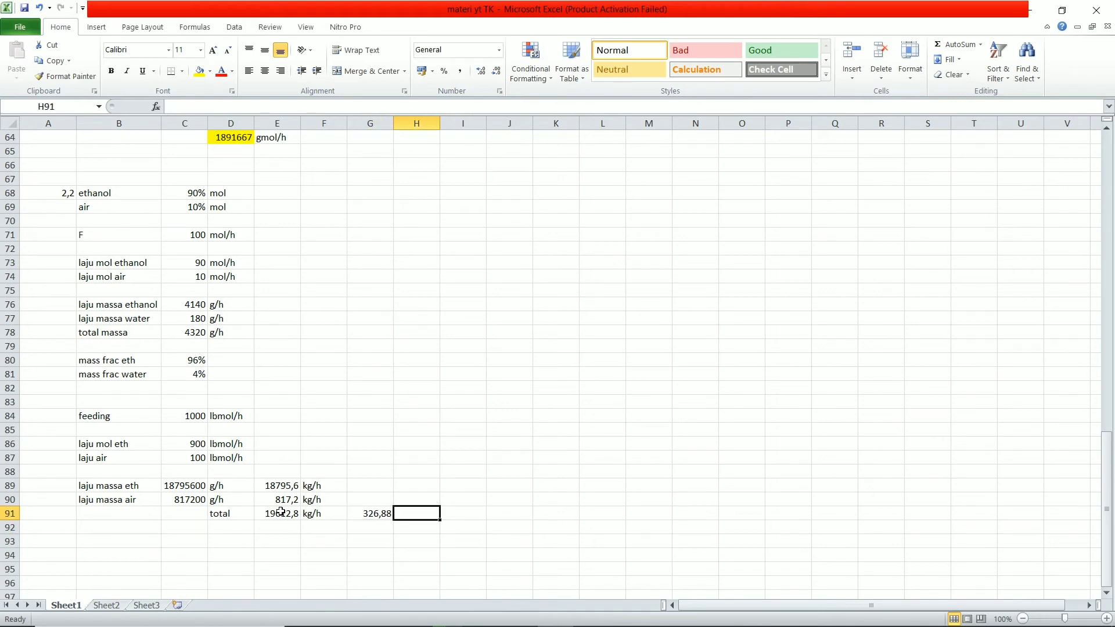
{"action": "type", "text": "kg/"}
{"action": "type", "text": "mi"}
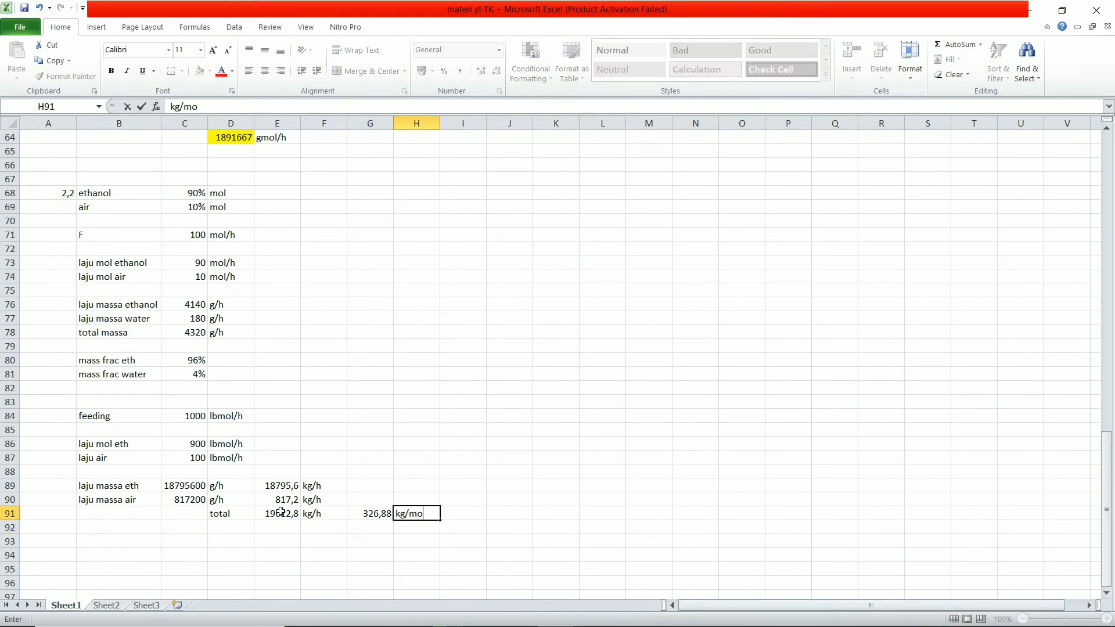
{"action": "type", "text": "n"}
{"action": "key", "text": "Return"}
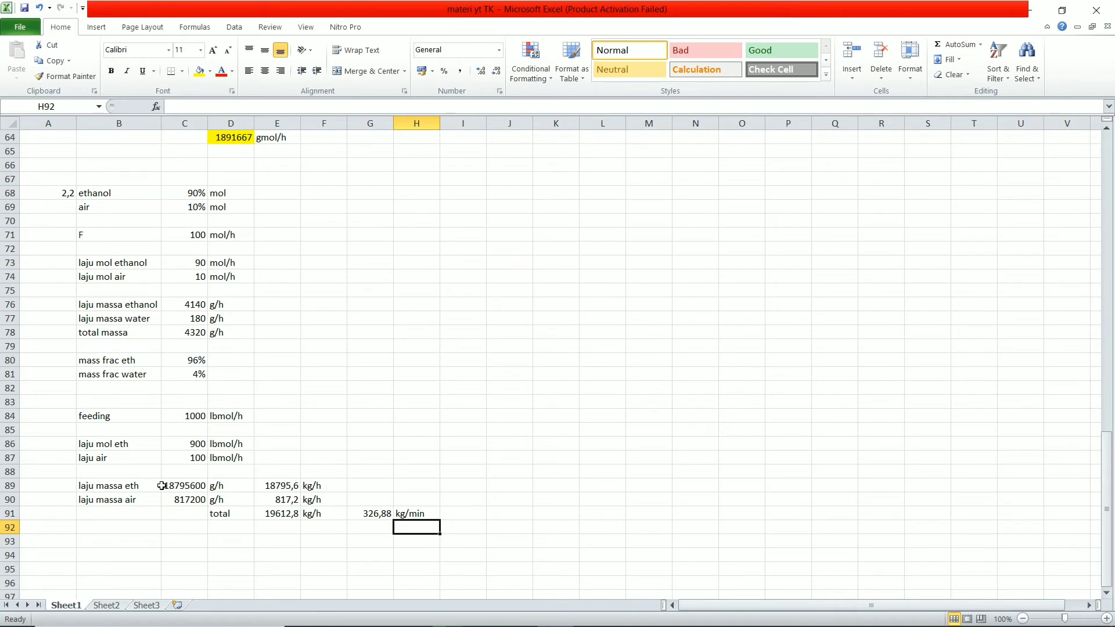
Start a written-out unit conversion with 900 in I76 and its unit as lbmol in J76 over h in J77.
{"action": "left_click", "coordinate": [188, 485]}
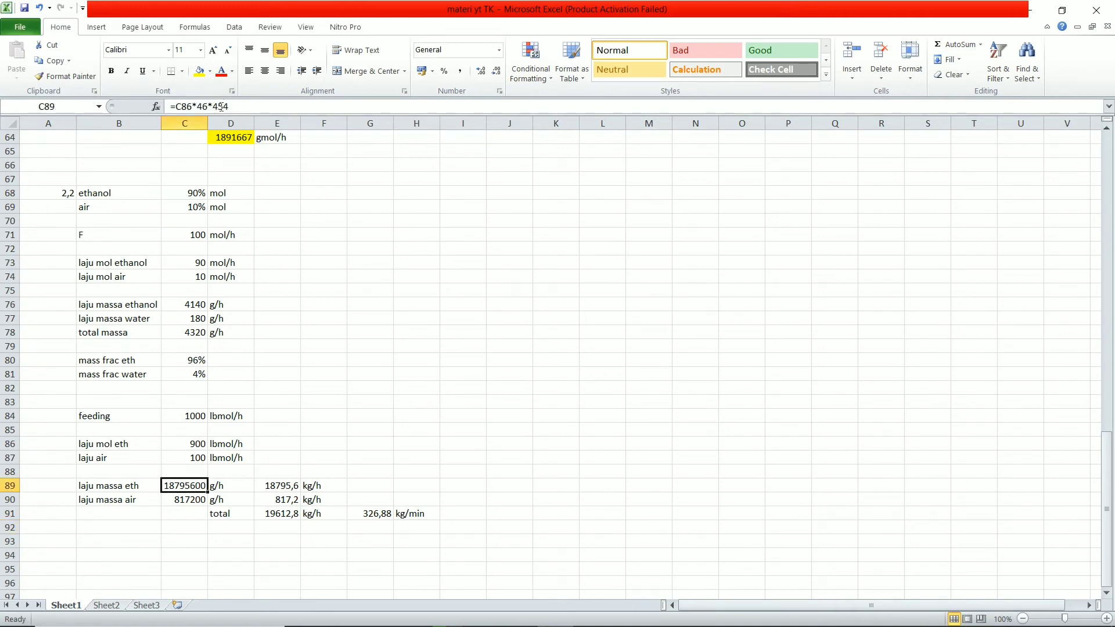
{"action": "left_click", "coordinate": [482, 306]}
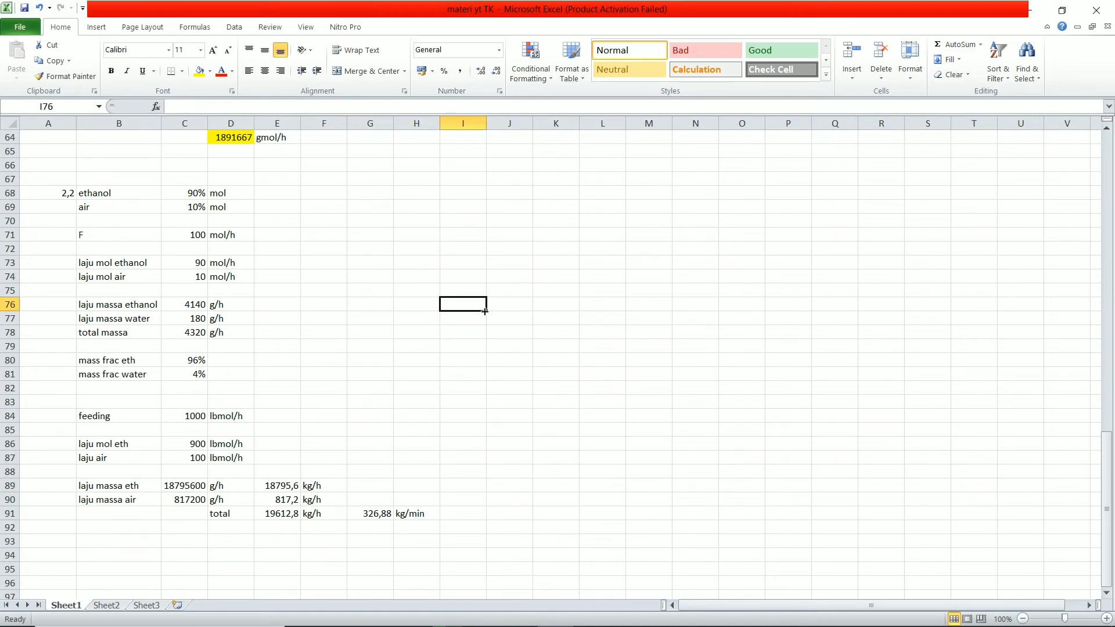
{"action": "type", "text": "900"}
{"action": "key", "text": "Return"}
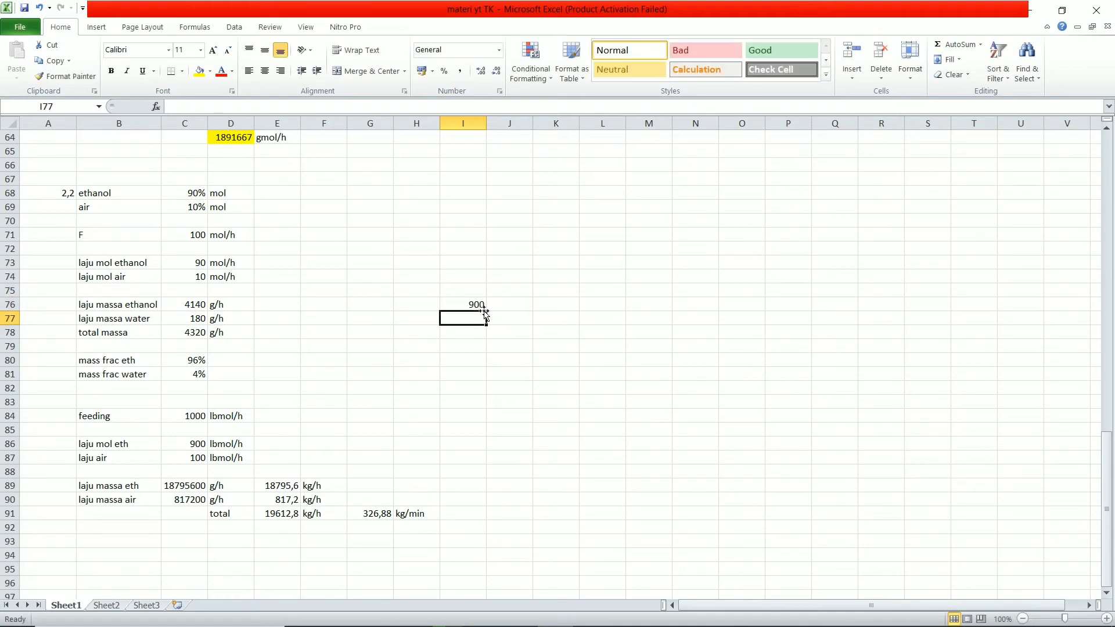
{"action": "key", "text": "Up"}
{"action": "key", "text": "Right"}
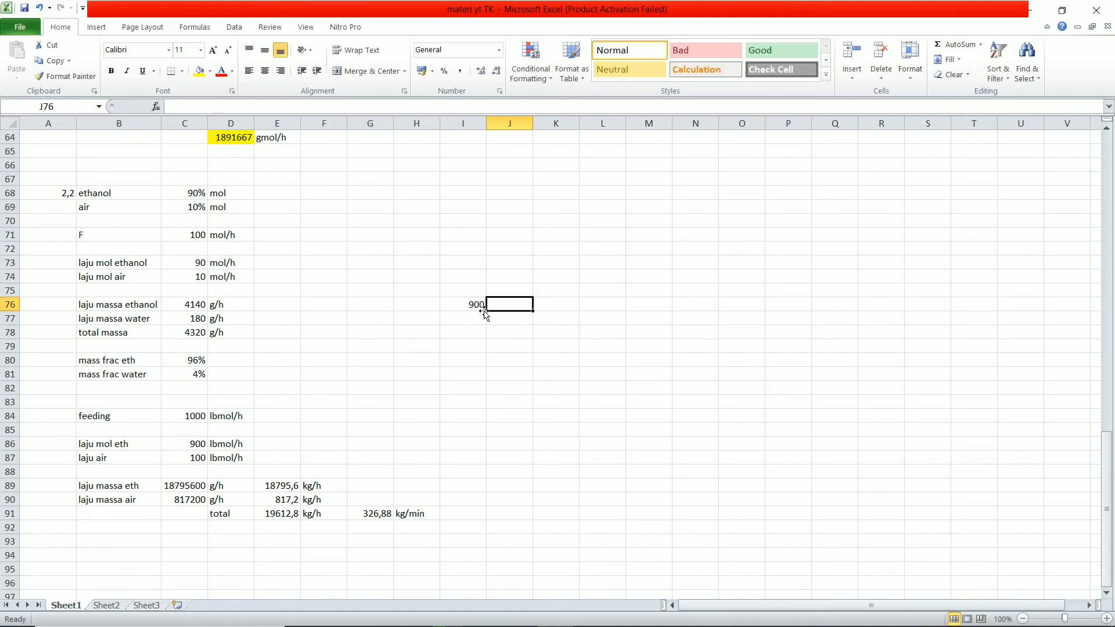
{"action": "type", "text": "lbmol"}
{"action": "key", "text": "Return"}
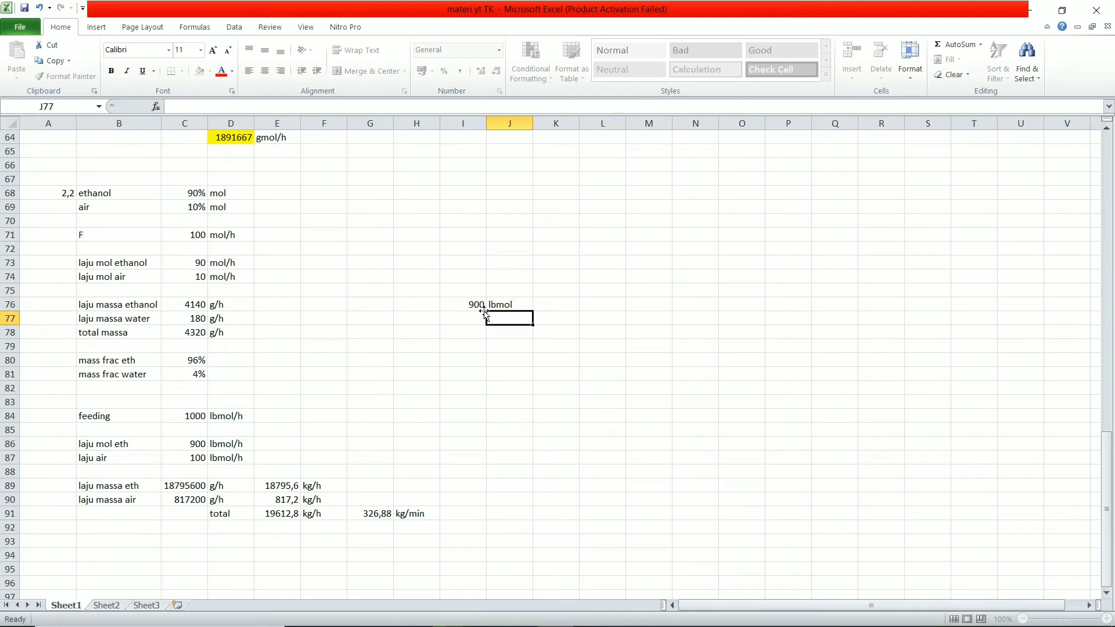
{"action": "type", "text": "h"}
{"action": "key", "text": "Return"}
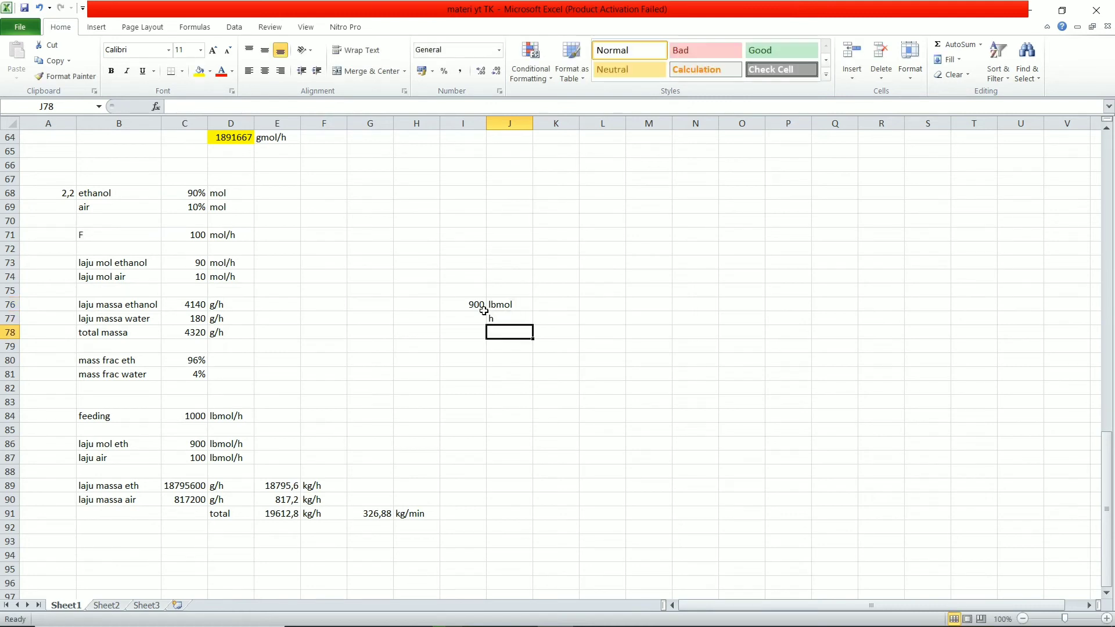
Enter ethanol's molecular weight, 46, in K76 as the next conversion factor.
{"action": "key", "text": "Right"}
{"action": "key", "text": "Right"}
{"action": "key", "text": "Up"}
{"action": "key", "text": "Up"}
{"action": "key", "text": "Left"}
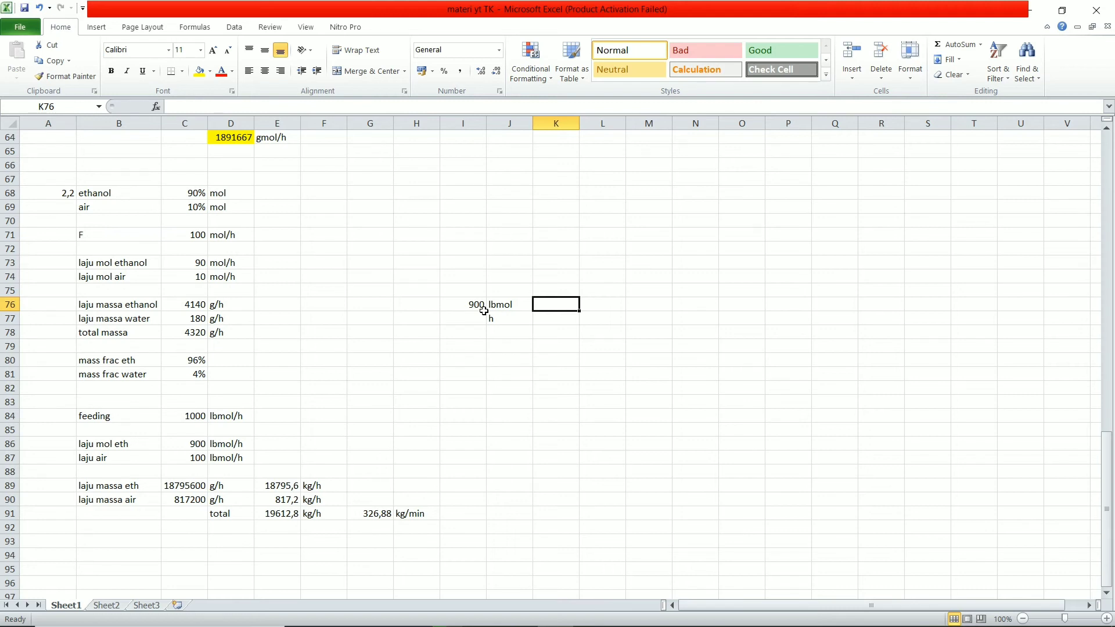
{"action": "type", "text": "46"}
{"action": "key", "text": "Tab"}
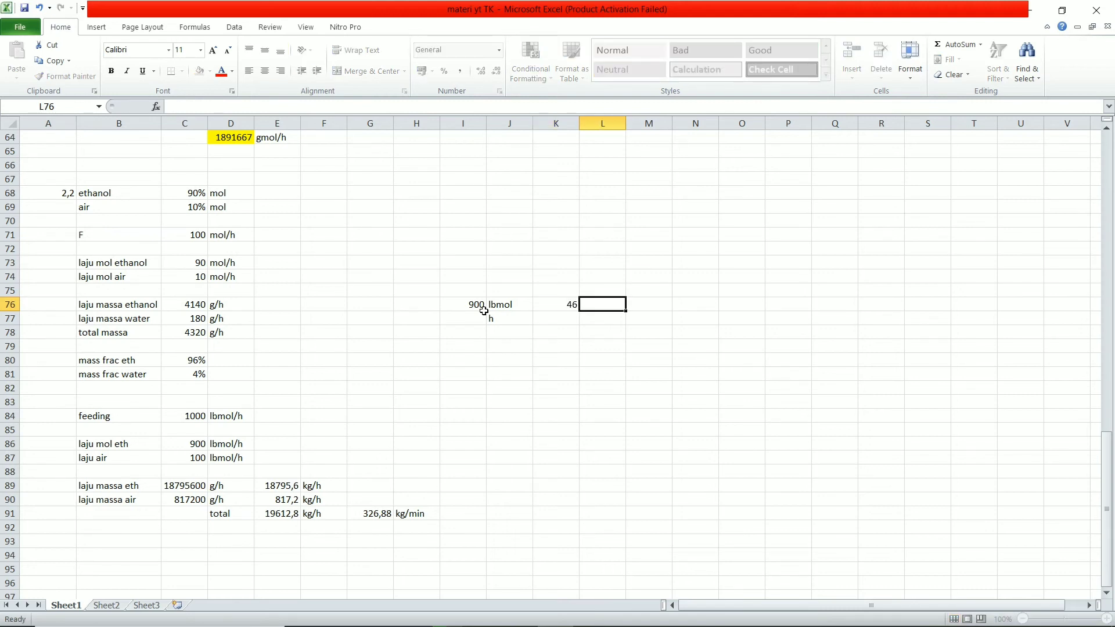
Enter the molecular weight's unit as lb in L76 over lbmol in L77.
{"action": "type", "text": "lb"}
{"action": "key", "text": "Return"}
{"action": "type", "text": "ln"}
{"action": "key", "text": "BackSpace"}
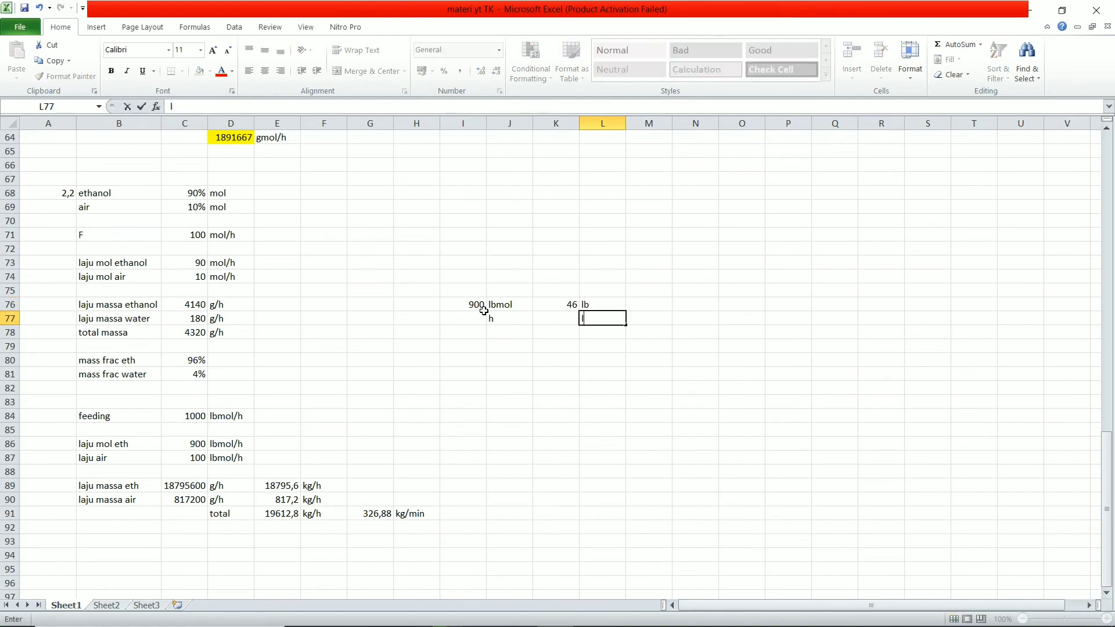
{"action": "type", "text": "bmol"}
{"action": "key", "text": "BackSpace"}
{"action": "key", "text": "BackSpace"}
{"action": "key", "text": "BackSpace"}
{"action": "key", "text": "BackSpace"}
{"action": "type", "text": "bmol"}
{"action": "key", "text": "Return"}
{"action": "key", "text": "Up"}
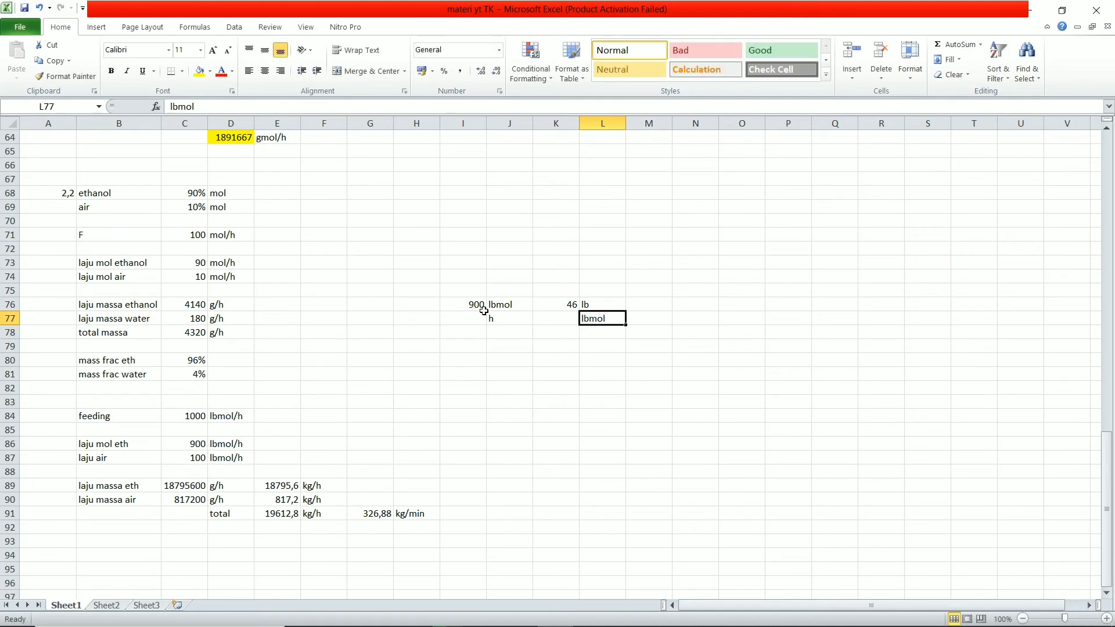
Enter the mass conversion factor's unit as g in N76 over lb in N77.
{"action": "key", "text": "Right"}
{"action": "key", "text": "Left"}
{"action": "left_click", "coordinate": [648, 303]}
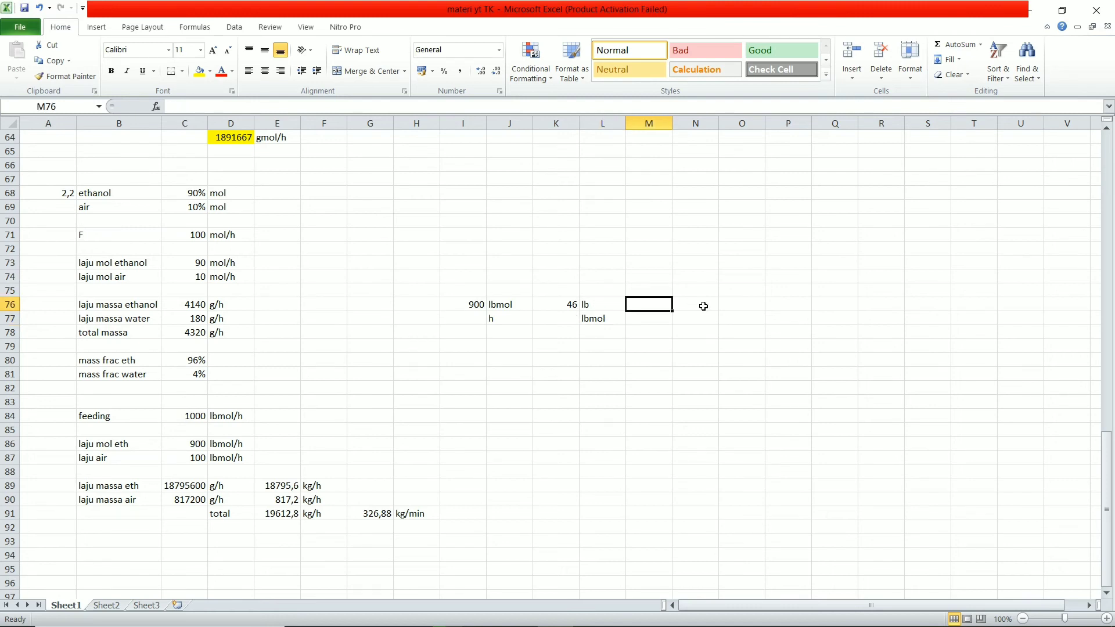
{"action": "left_click", "coordinate": [704, 306]}
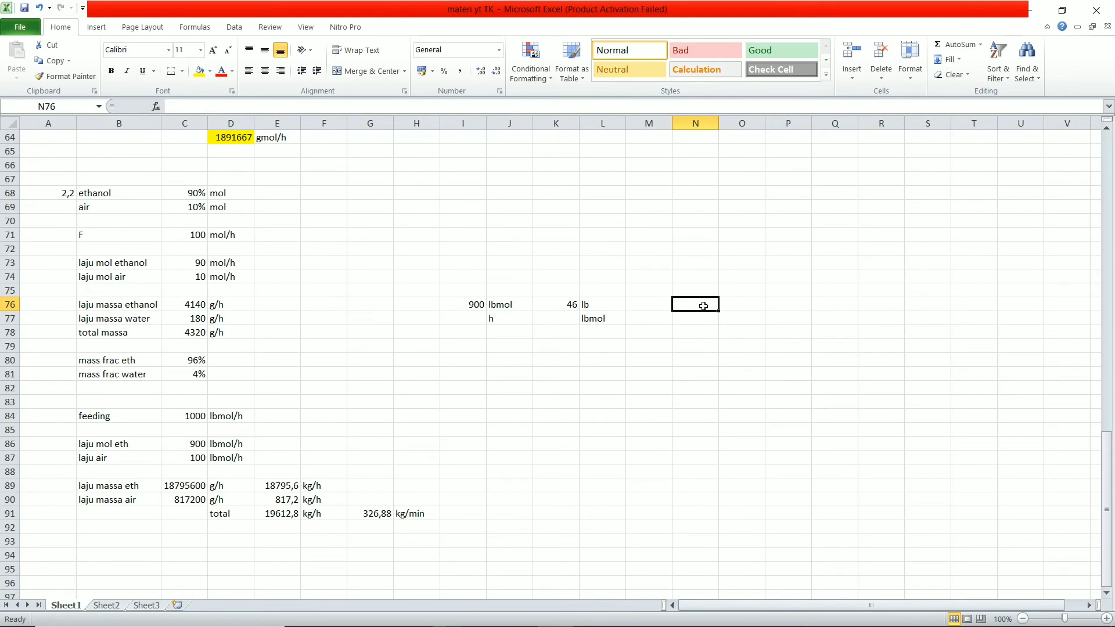
{"action": "type", "text": "g"}
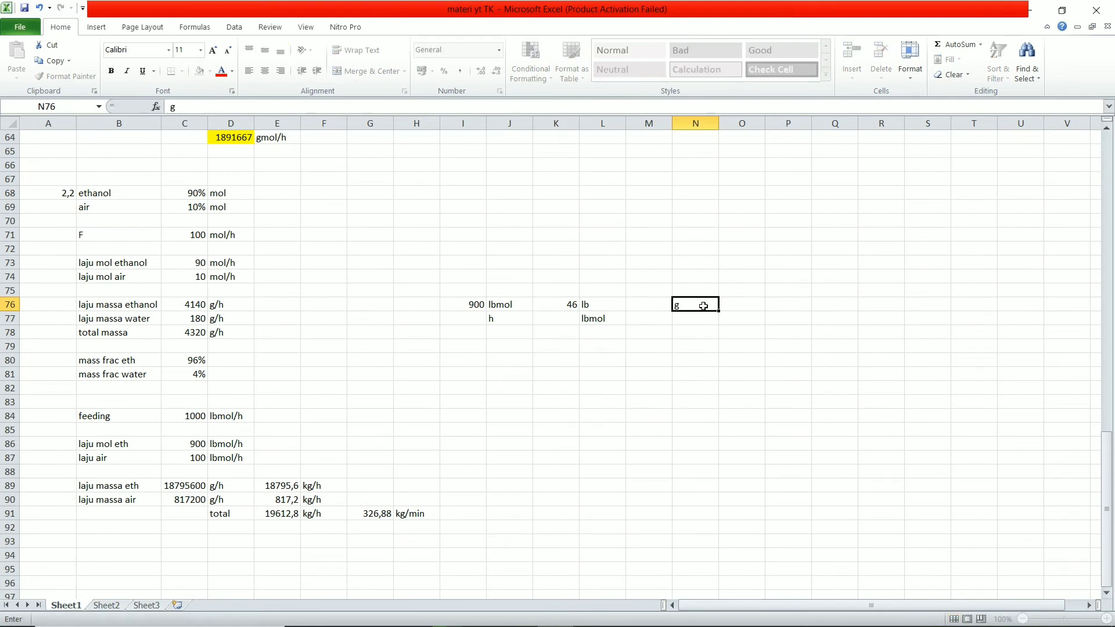
{"action": "key", "text": "Return"}
{"action": "type", "text": "lbm"}
{"action": "key", "text": "BackSpace"}
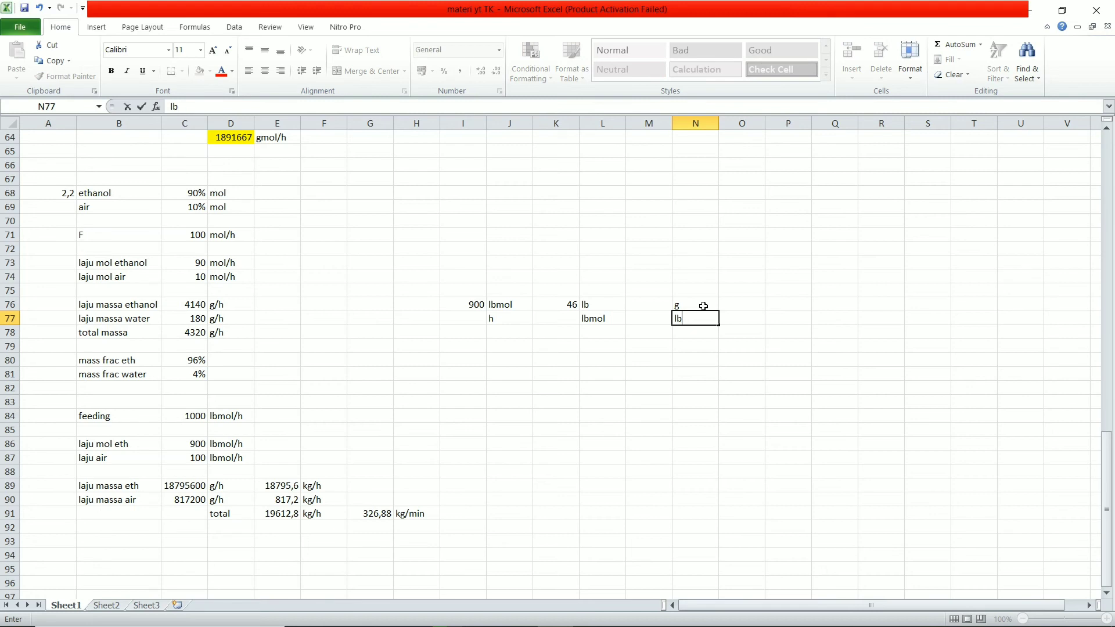
{"action": "key", "text": "Return"}
Enter 454 in M76 as the grams-per-pound conversion factor.
{"action": "key", "text": "Left"}
{"action": "key", "text": "Up"}
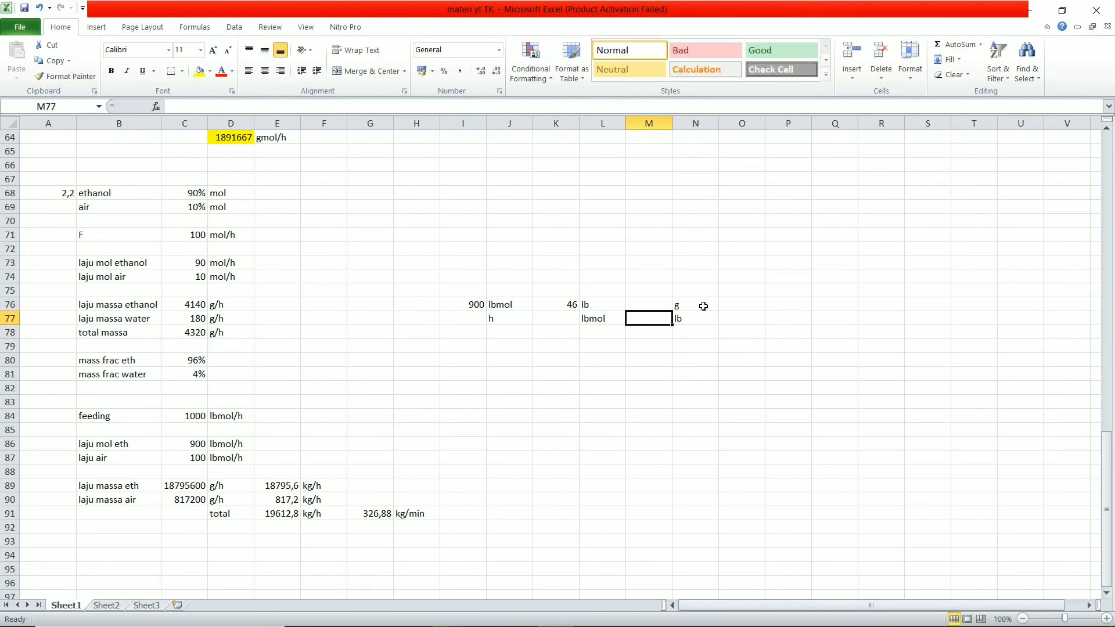
{"action": "key", "text": "Up"}
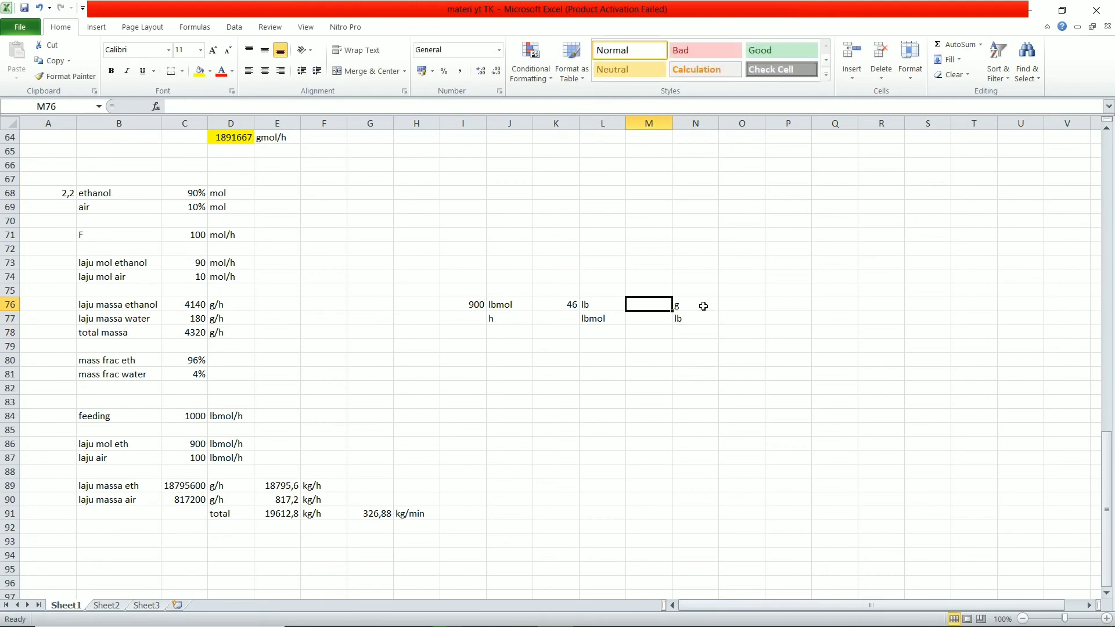
{"action": "type", "text": "454"}
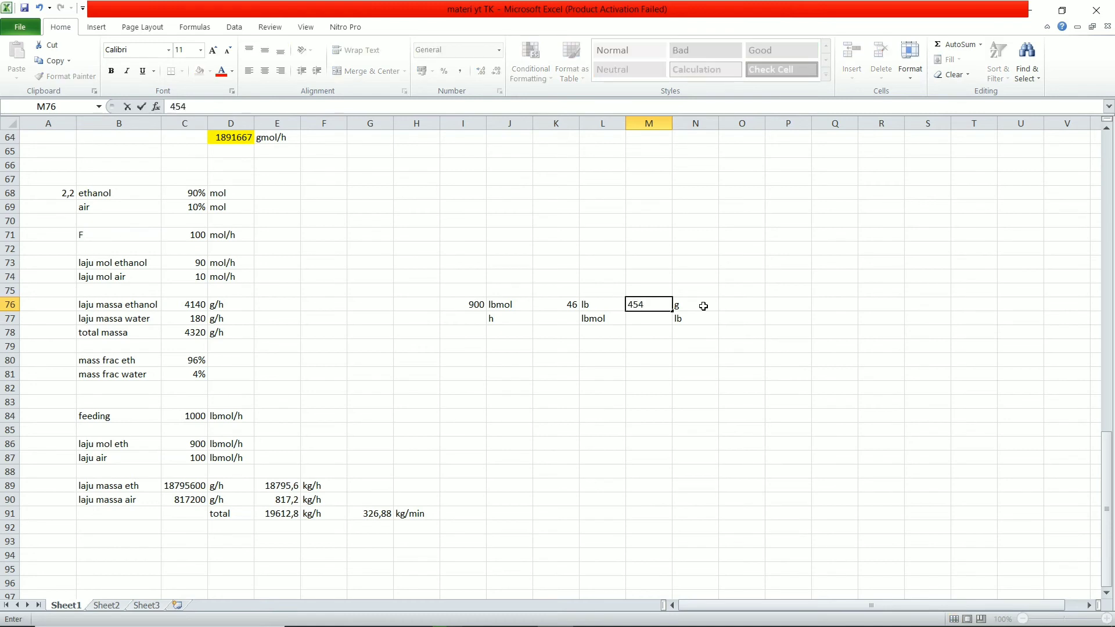
{"action": "key", "text": "Return"}
{"action": "key", "text": "Down"}
{"action": "key", "text": "Down"}
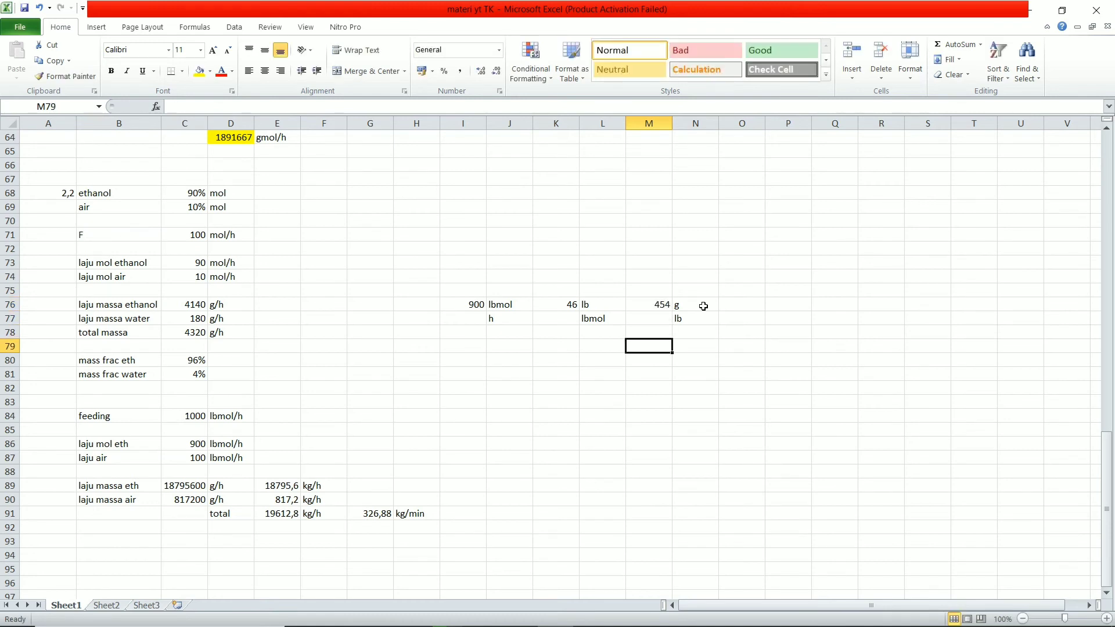
Examine how the units cancel across the conversion factors in J76:N77 and review the ethanol conversion formula in E89.
{"action": "left_click_drag", "start_coordinate": [498, 300], "coordinate": [499, 318]}
{"action": "left_click", "coordinate": [504, 304]}
{"action": "left_click", "coordinate": [597, 322]}
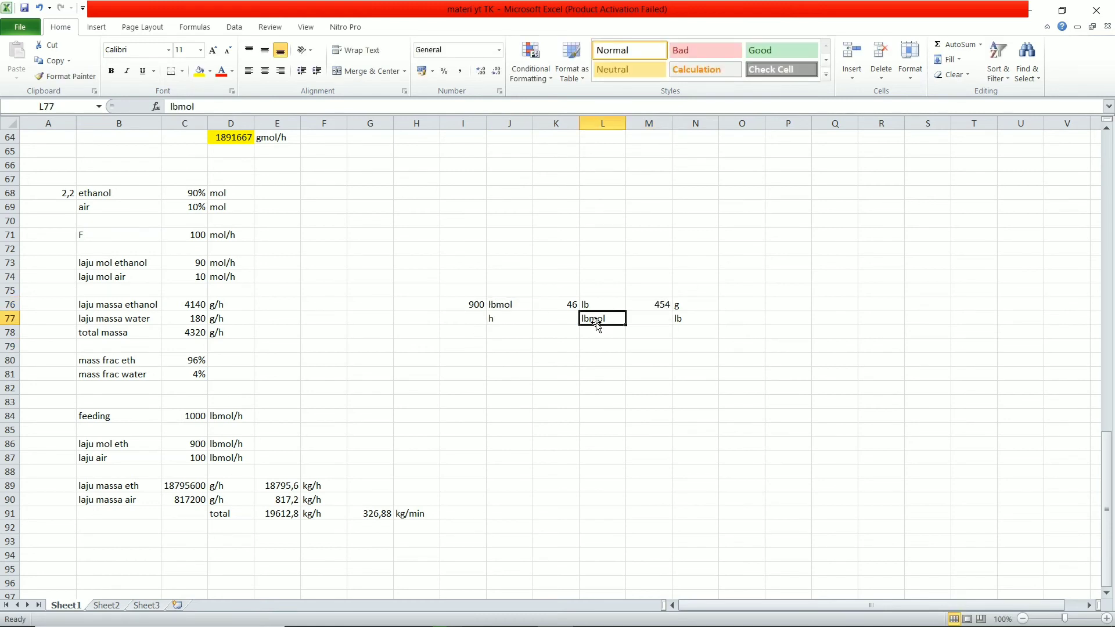
{"action": "left_click", "coordinate": [586, 303]}
{"action": "left_click", "coordinate": [679, 320]}
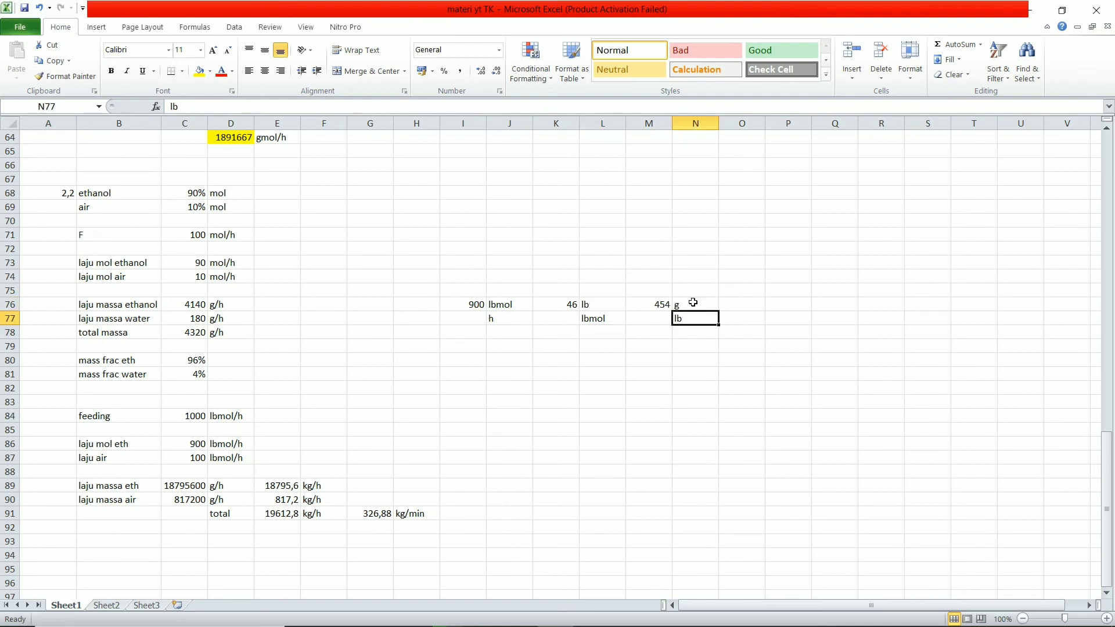
{"action": "left_click", "coordinate": [519, 319]}
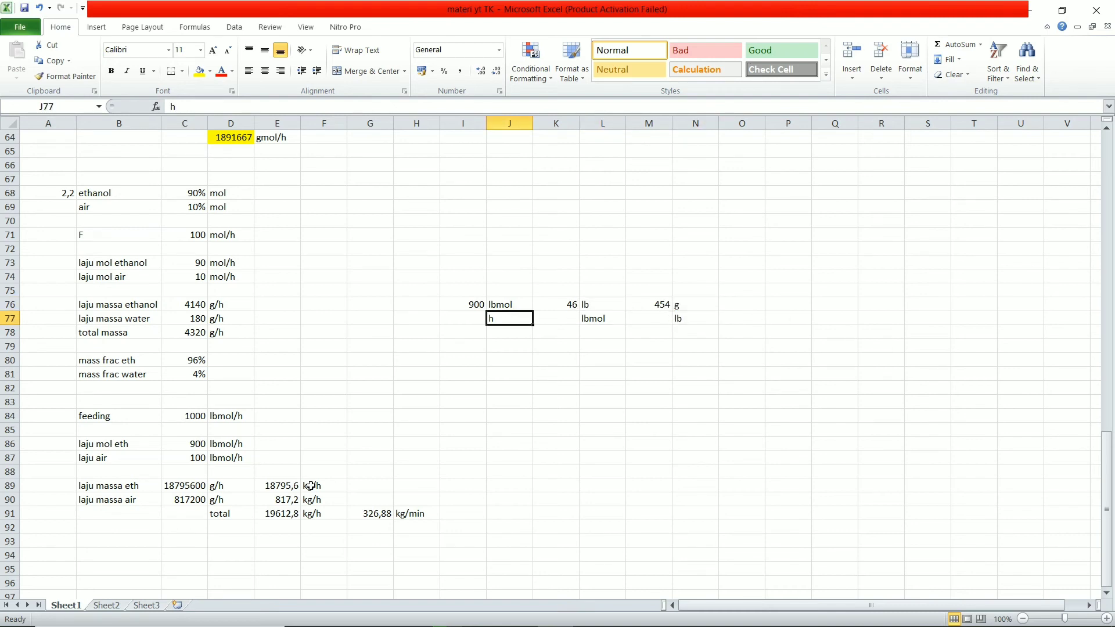
{"action": "left_click", "coordinate": [289, 487]}
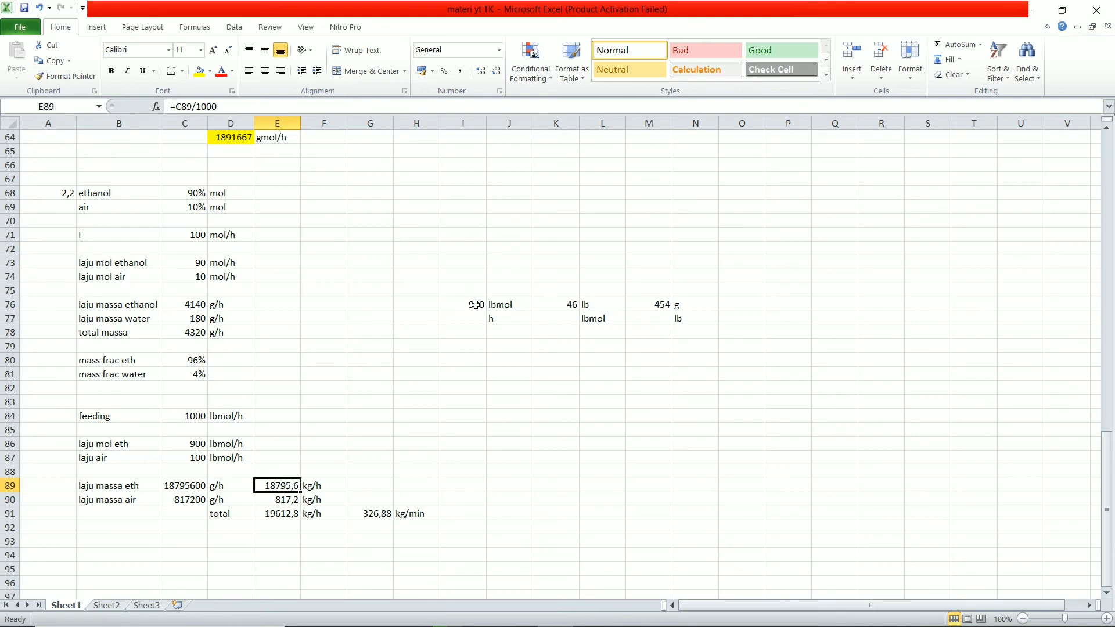
Highlight the total rate in G91 and the mass fractions in C80:C81 with yellow fill.
{"action": "scroll", "coordinate": [380, 433], "scroll_direction": "down", "scroll_amount": 1}
{"action": "left_click", "coordinate": [355, 472]}
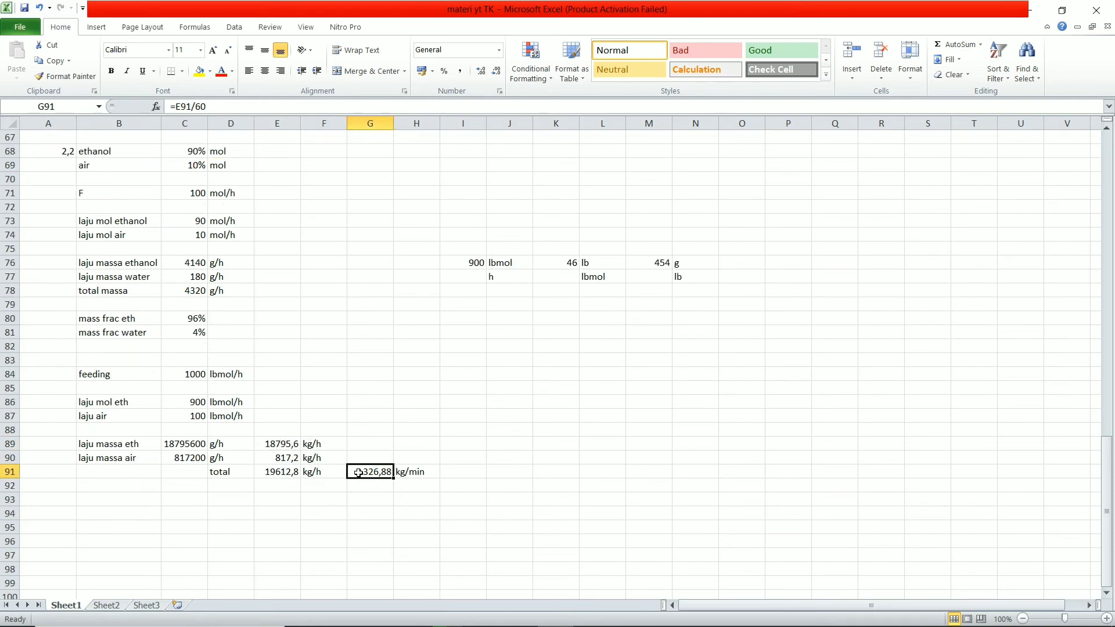
{"action": "left_click", "coordinate": [200, 72]}
{"action": "scroll", "coordinate": [341, 451], "scroll_direction": "up", "scroll_amount": 2}
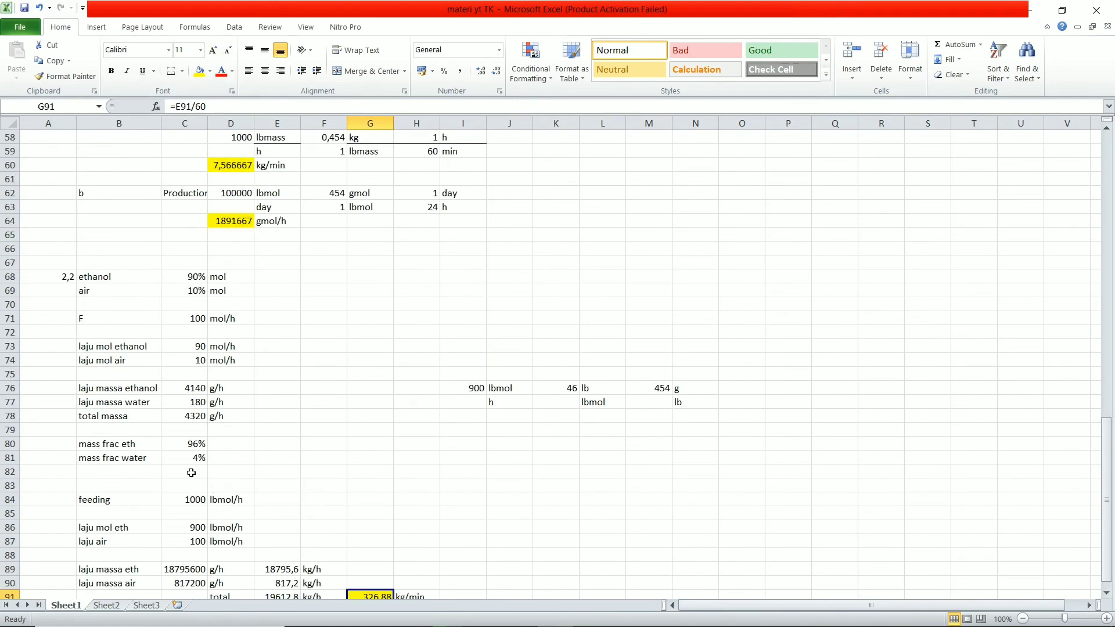
{"action": "left_click_drag", "start_coordinate": [191, 444], "coordinate": [191, 459]}
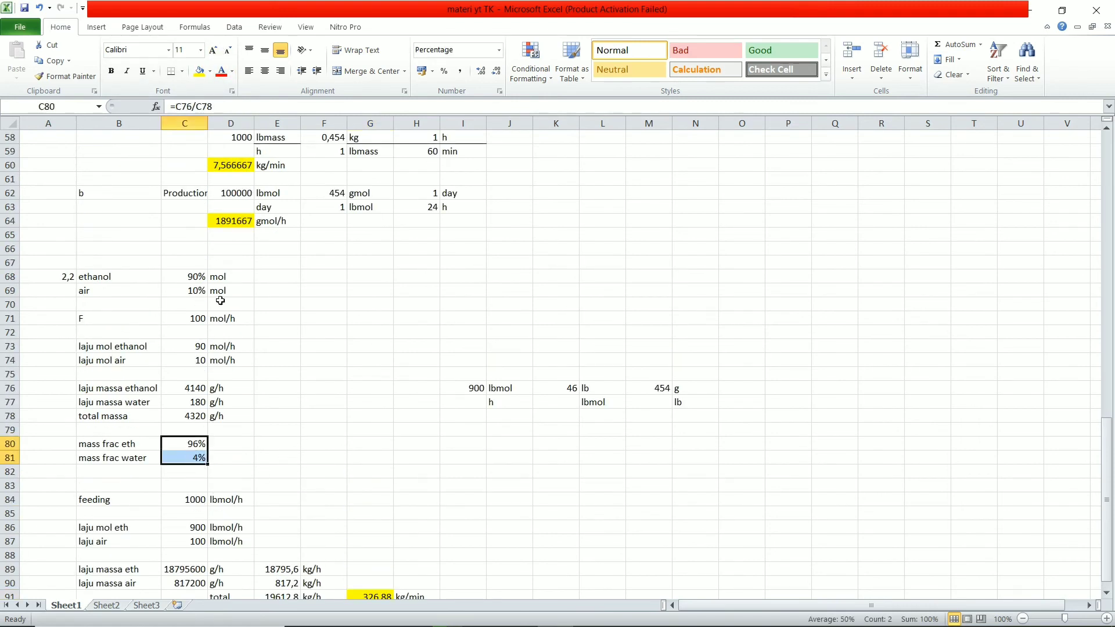
{"action": "left_click", "coordinate": [199, 70]}
Examine problem 2.2 part (c) against the ethanol and water molar flows in C86:C87.
{"action": "scroll", "coordinate": [249, 348], "scroll_direction": "up", "scroll_amount": 6}
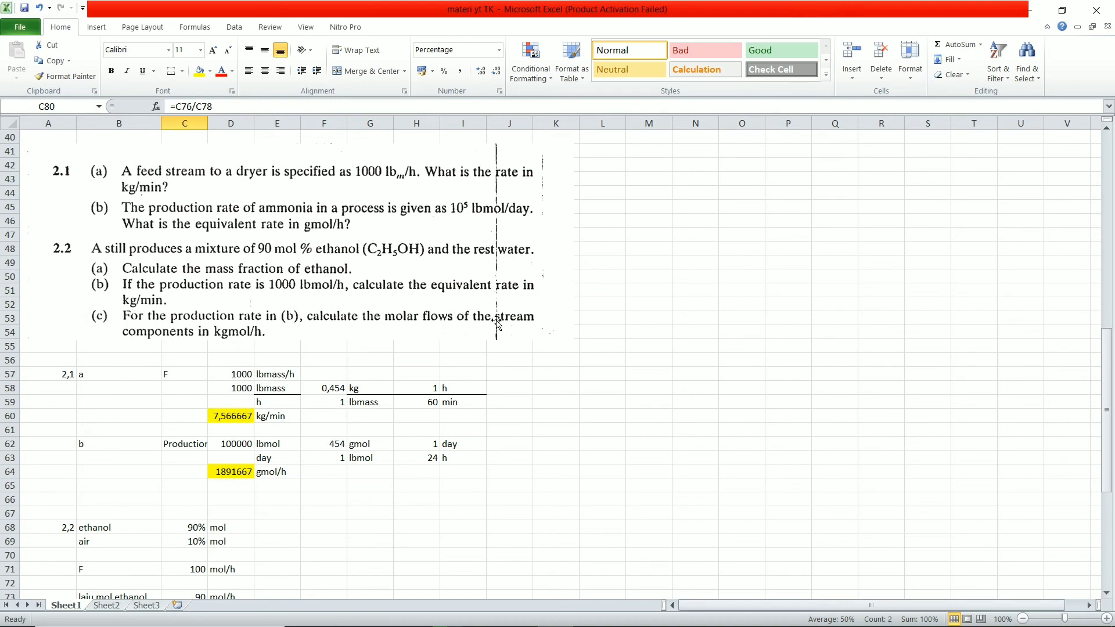
{"action": "scroll", "coordinate": [396, 390], "scroll_direction": "down", "scroll_amount": 3}
{"action": "scroll", "coordinate": [396, 389], "scroll_direction": "down", "scroll_amount": 6}
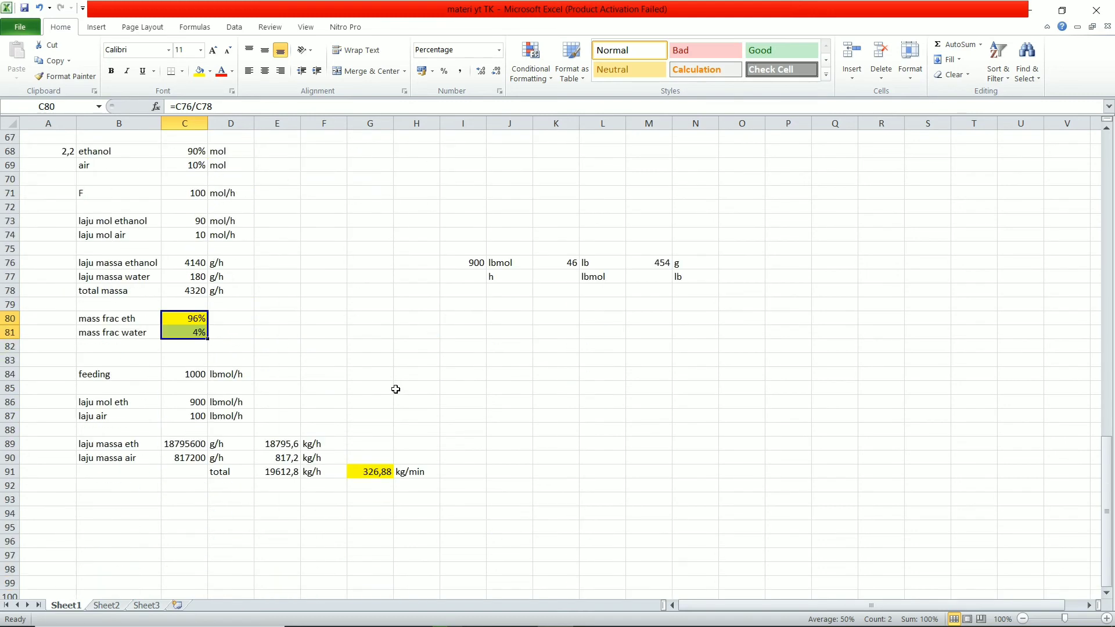
{"action": "left_click", "coordinate": [201, 412]}
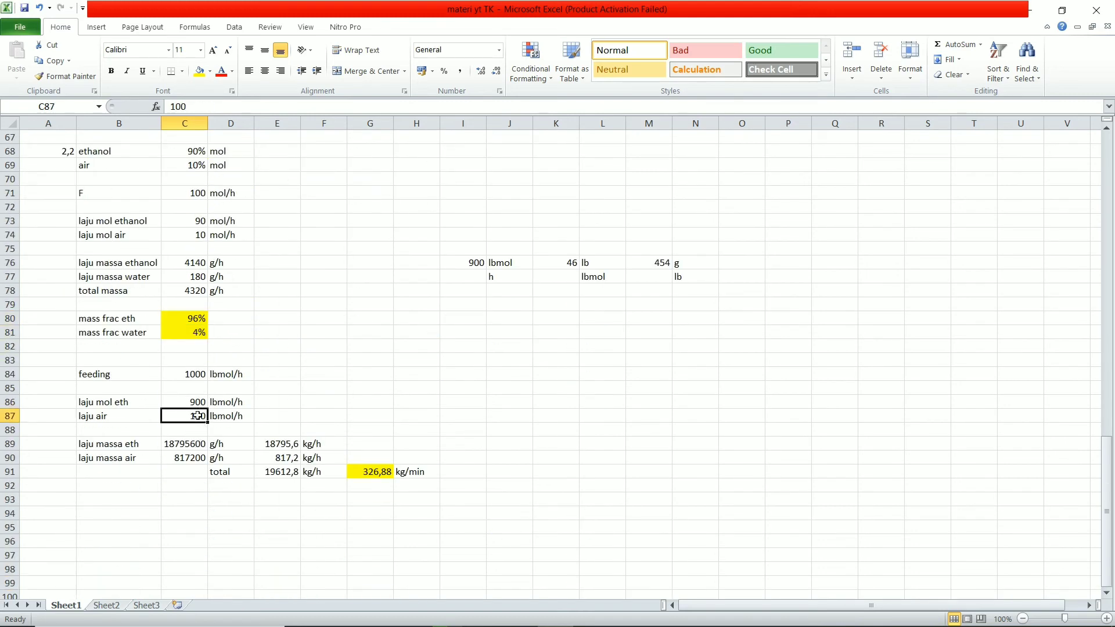
{"action": "scroll", "coordinate": [301, 385], "scroll_direction": "up", "scroll_amount": 11}
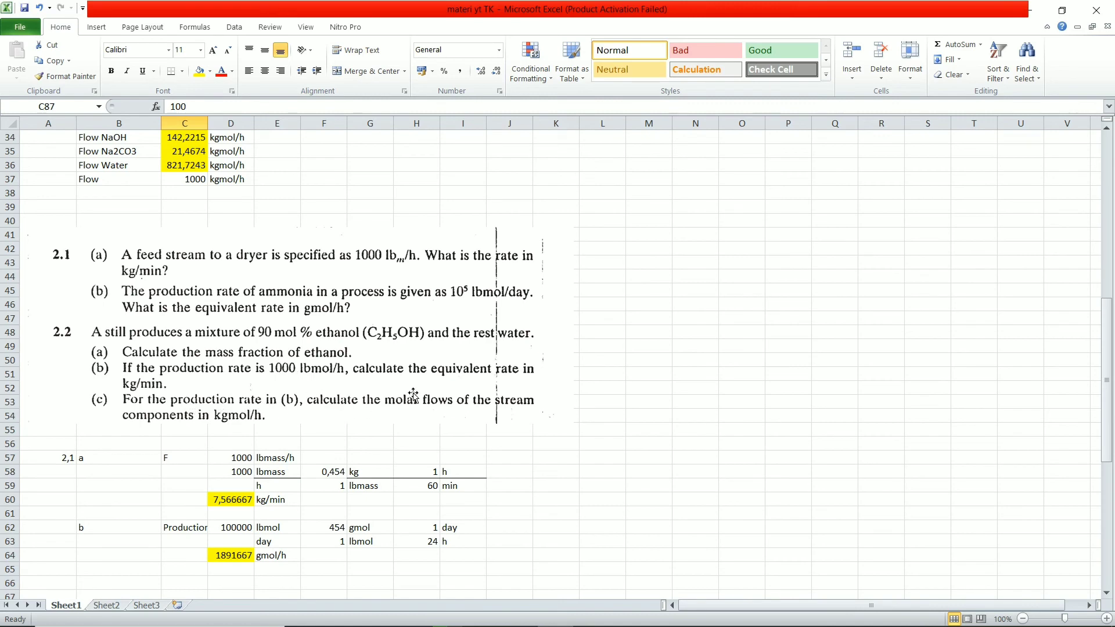
{"action": "scroll", "coordinate": [374, 477], "scroll_direction": "down", "scroll_amount": 9}
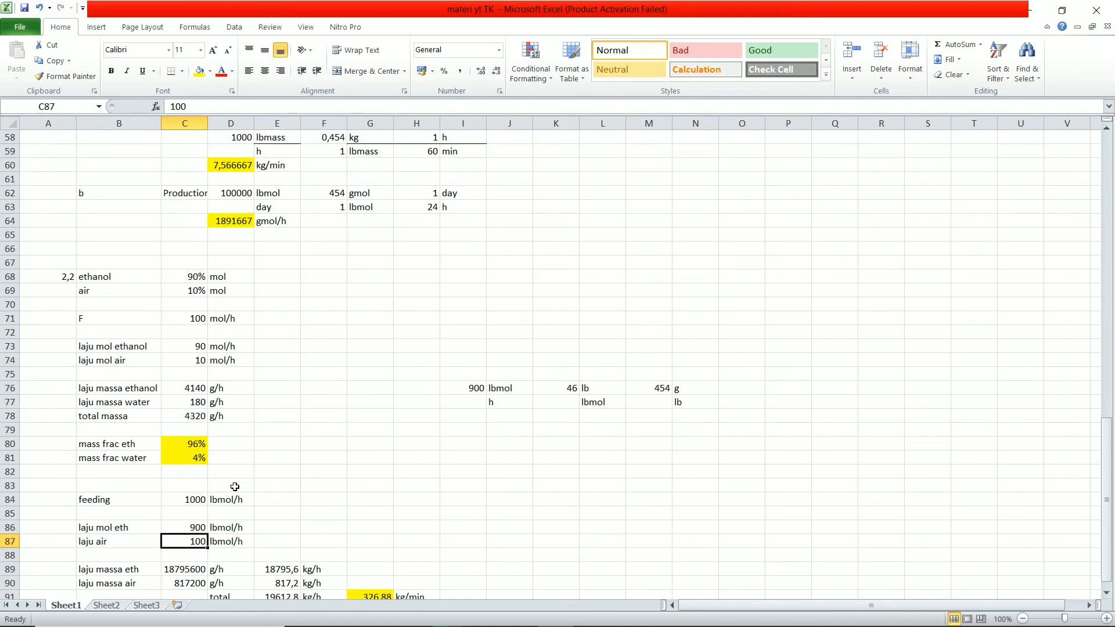
{"action": "left_click_drag", "start_coordinate": [192, 484], "coordinate": [192, 500]}
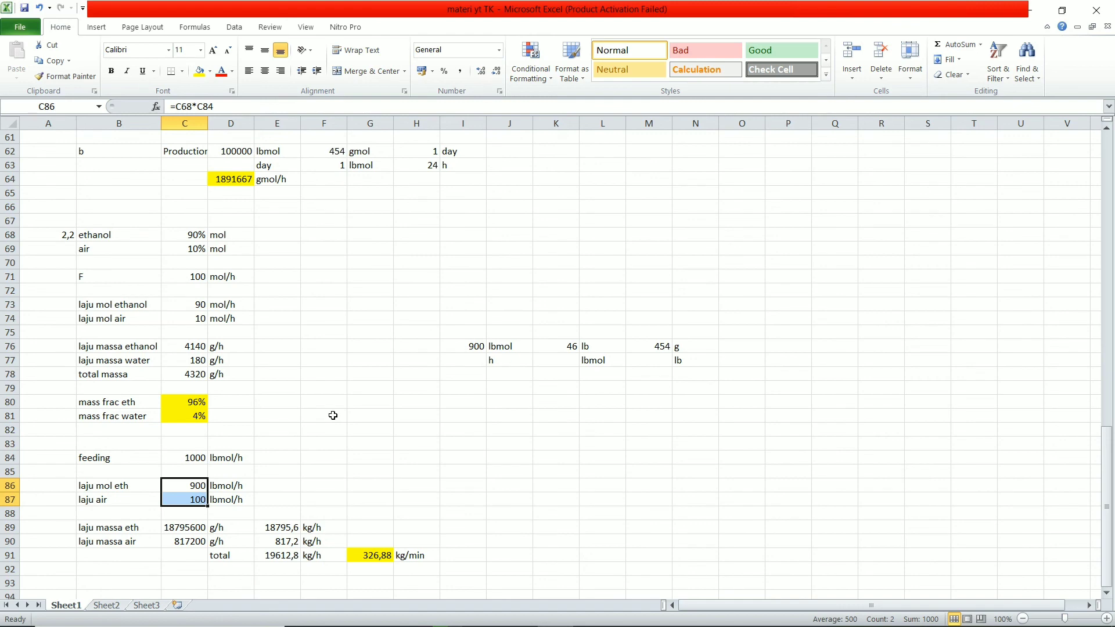
{"action": "scroll", "coordinate": [333, 416], "scroll_direction": "up", "scroll_amount": 7}
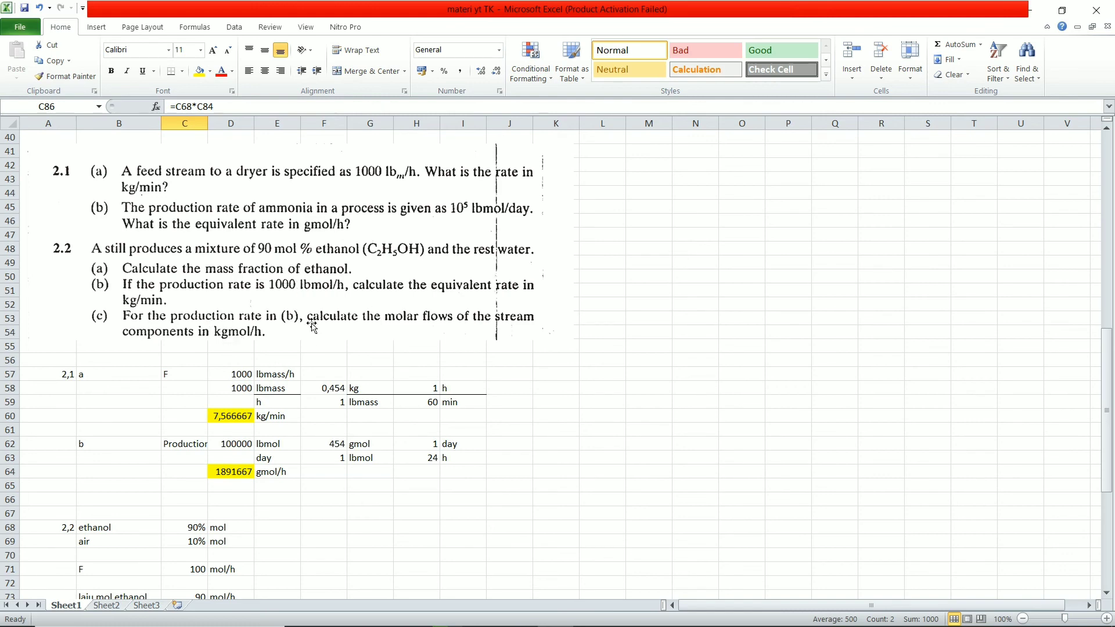
{"action": "scroll", "coordinate": [328, 462], "scroll_direction": "down", "scroll_amount": 11}
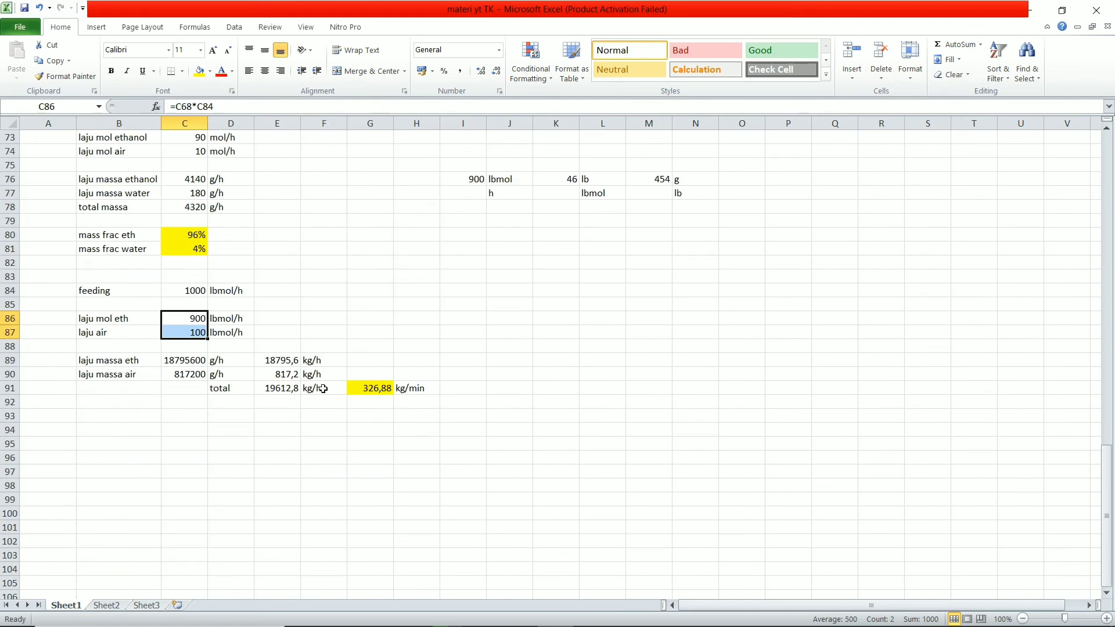
{"action": "scroll", "coordinate": [323, 388], "scroll_direction": "up", "scroll_amount": 1}
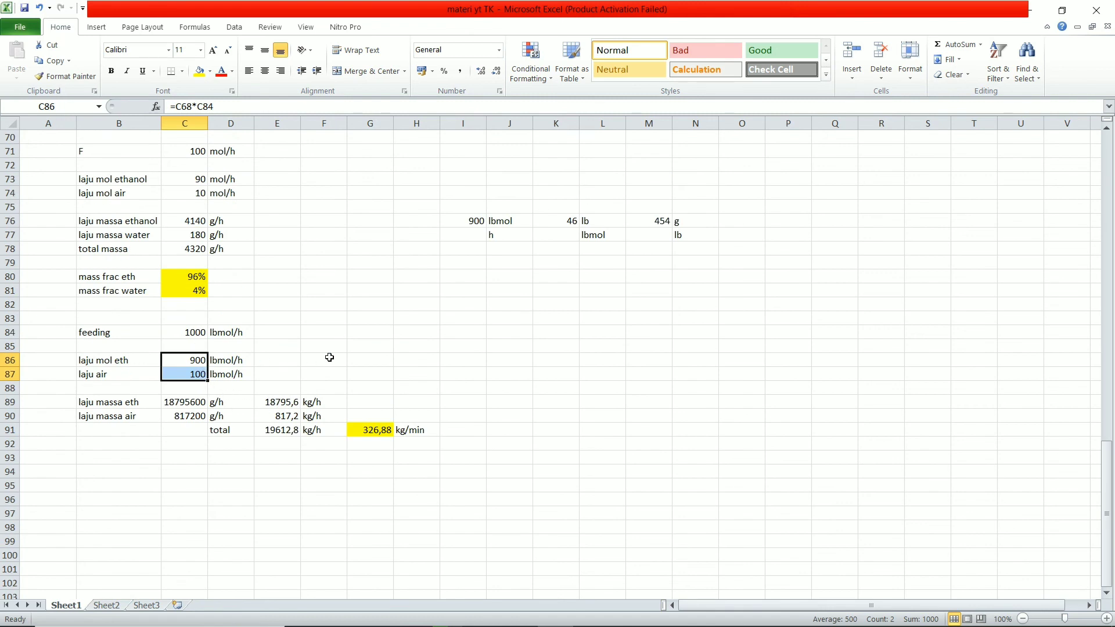
{"action": "left_click", "coordinate": [270, 361]}
{"action": "type", "text": "-="}
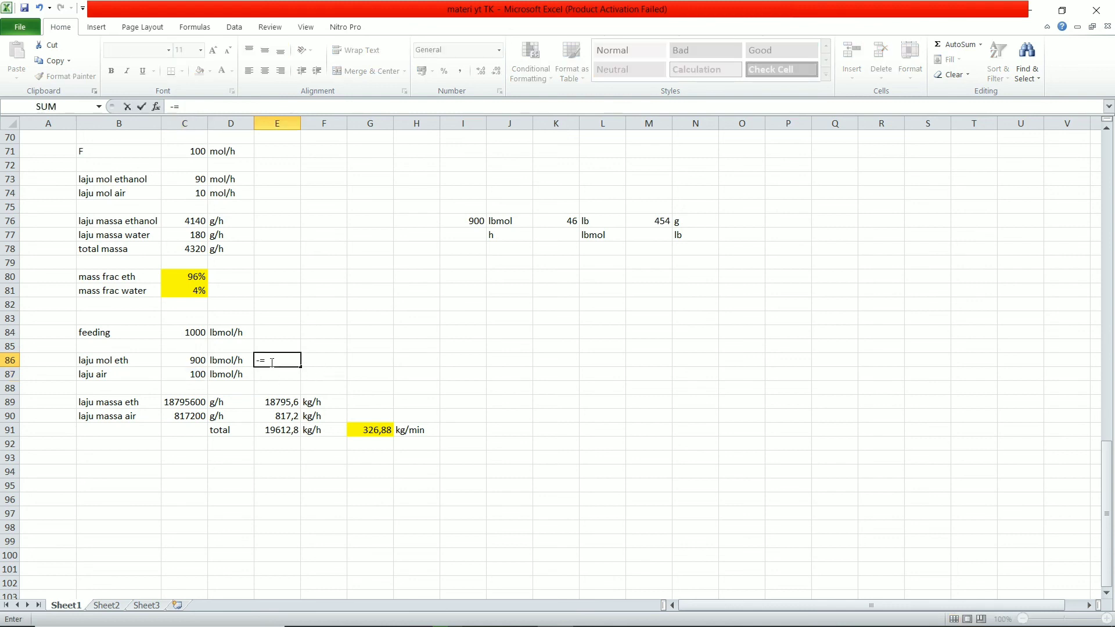
{"action": "key", "text": "BackSpace"}
{"action": "key", "text": "BackSpace"}
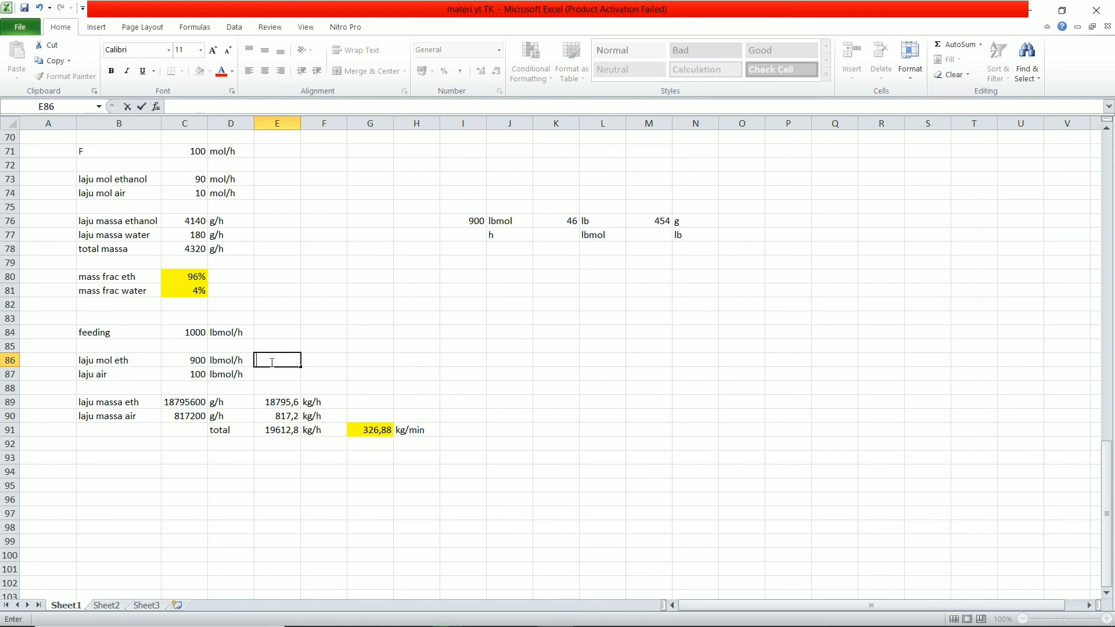
{"action": "left_click", "coordinate": [198, 361]}
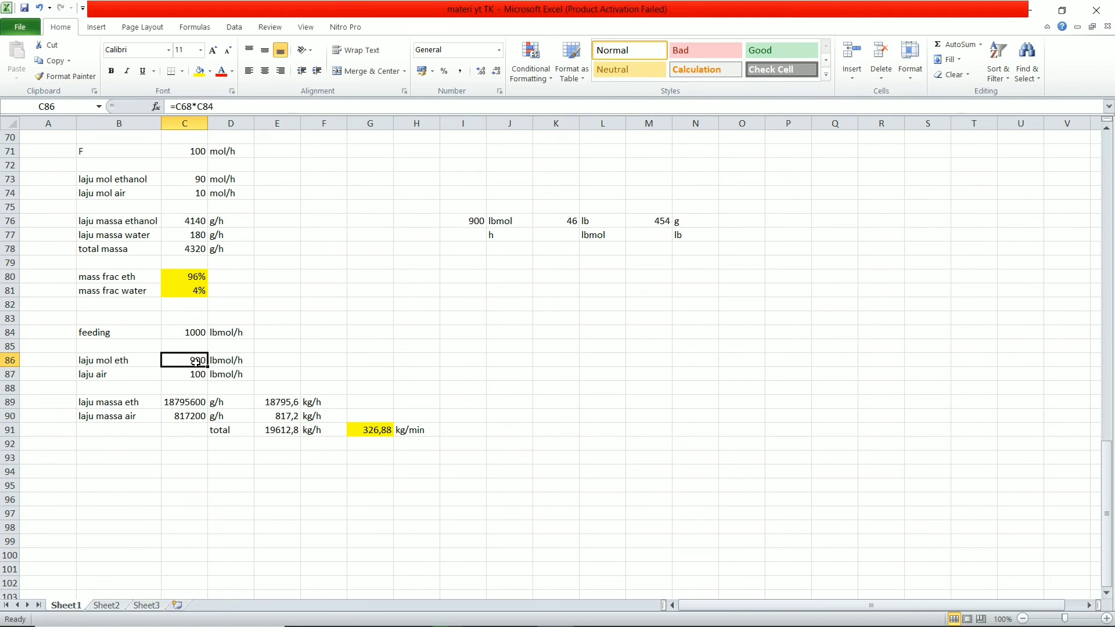
{"action": "type", "text": "*"}
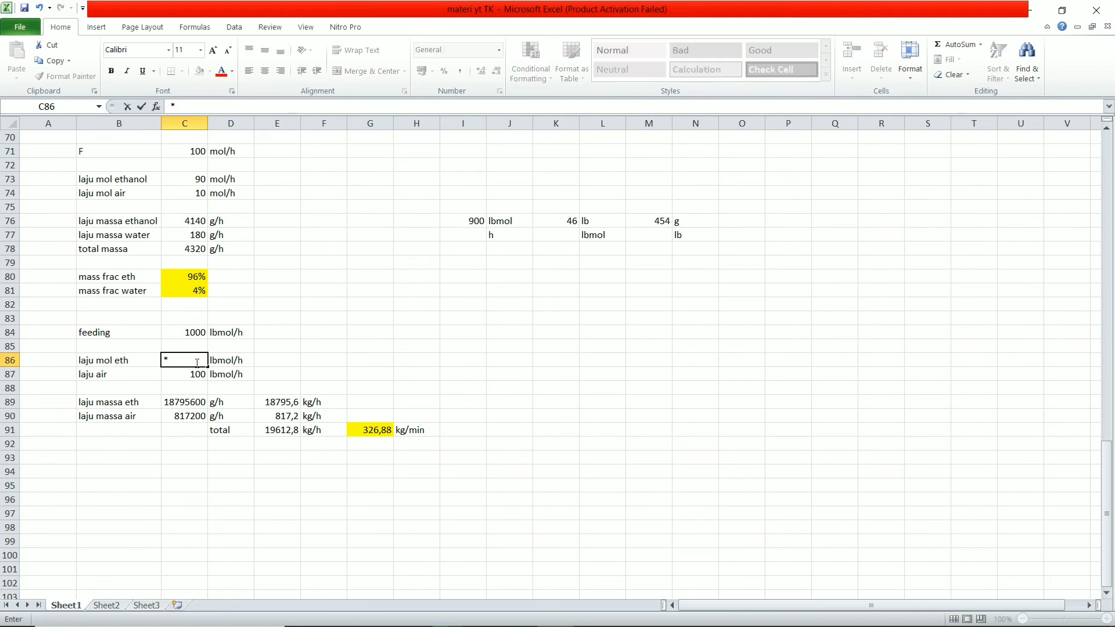
{"action": "key", "text": "ctrl+z"}
{"action": "key", "text": "Return"}
{"action": "key", "text": "Up"}
{"action": "key", "text": "Right"}
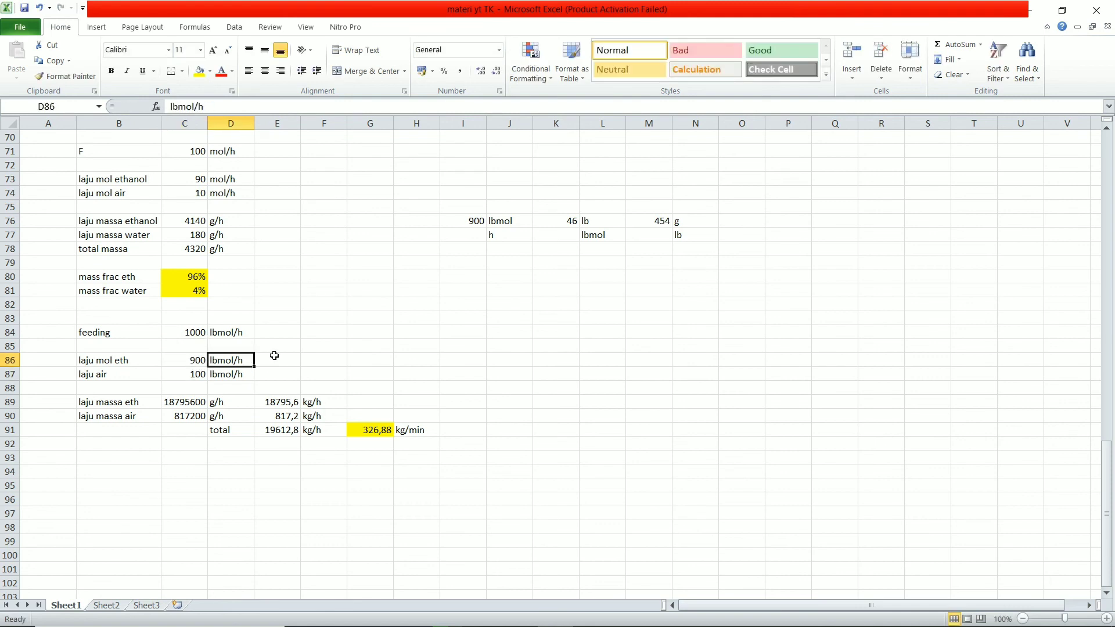
Convert the ethanol molar flow in E86 with the formula =C86*0,454 and fill it down to E87 for water.
{"action": "left_click", "coordinate": [274, 355]}
{"action": "type", "text": "="}
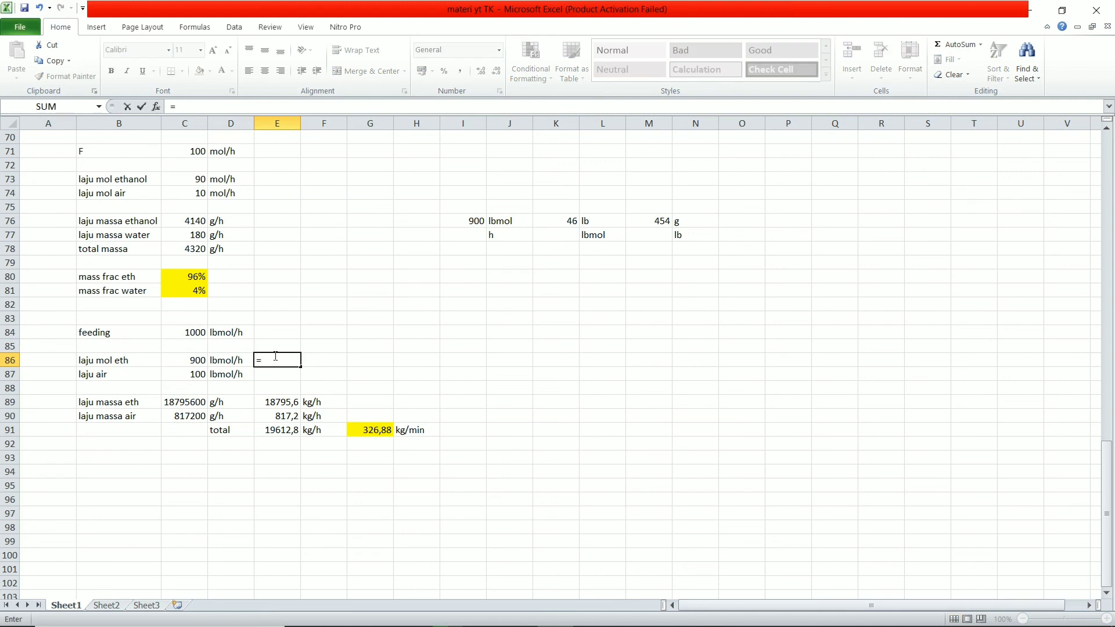
{"action": "left_click", "coordinate": [196, 364]}
{"action": "type", "text": "*"}
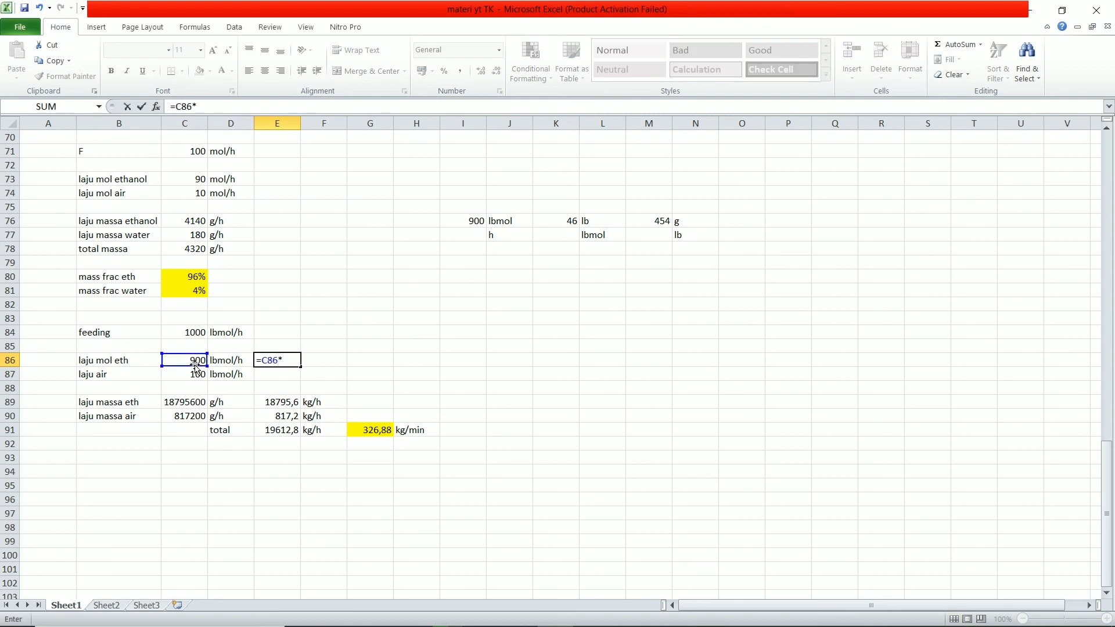
{"action": "type", "text": "0."}
{"action": "key", "text": "BackSpace"}
{"action": "type", "text": ",454"}
{"action": "key", "text": "Return"}
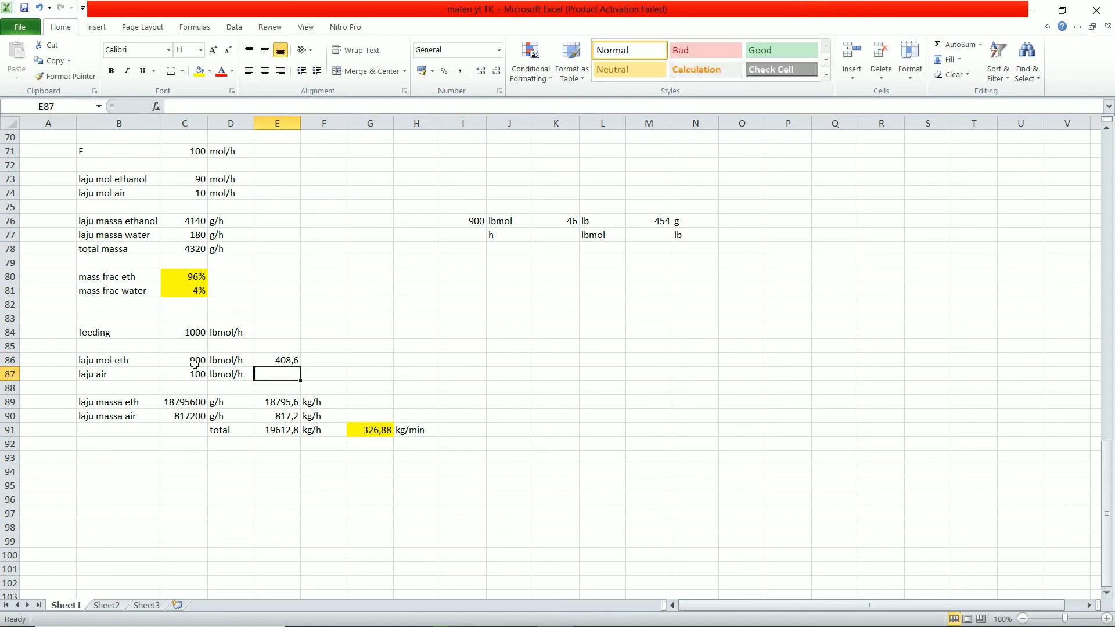
{"action": "left_click", "coordinate": [270, 356]}
{"action": "left_click_drag", "start_coordinate": [303, 361], "coordinate": [303, 377]}
Enter the unit kgmol/h in F86 and copy it to F87.
{"action": "left_click", "coordinate": [328, 363]}
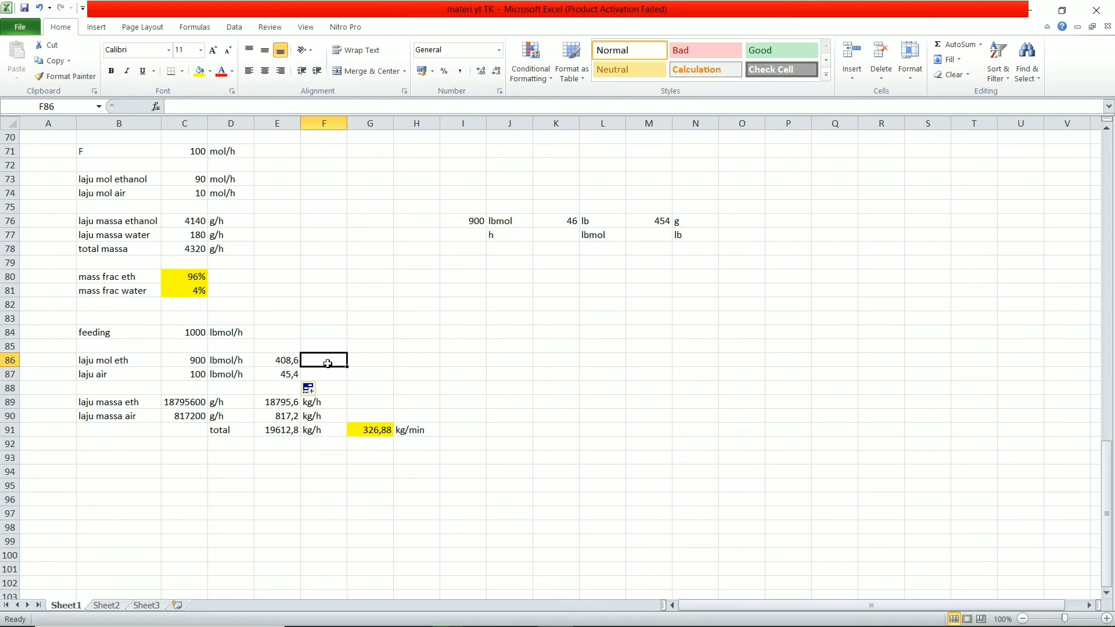
{"action": "type", "text": "kgmol/h"}
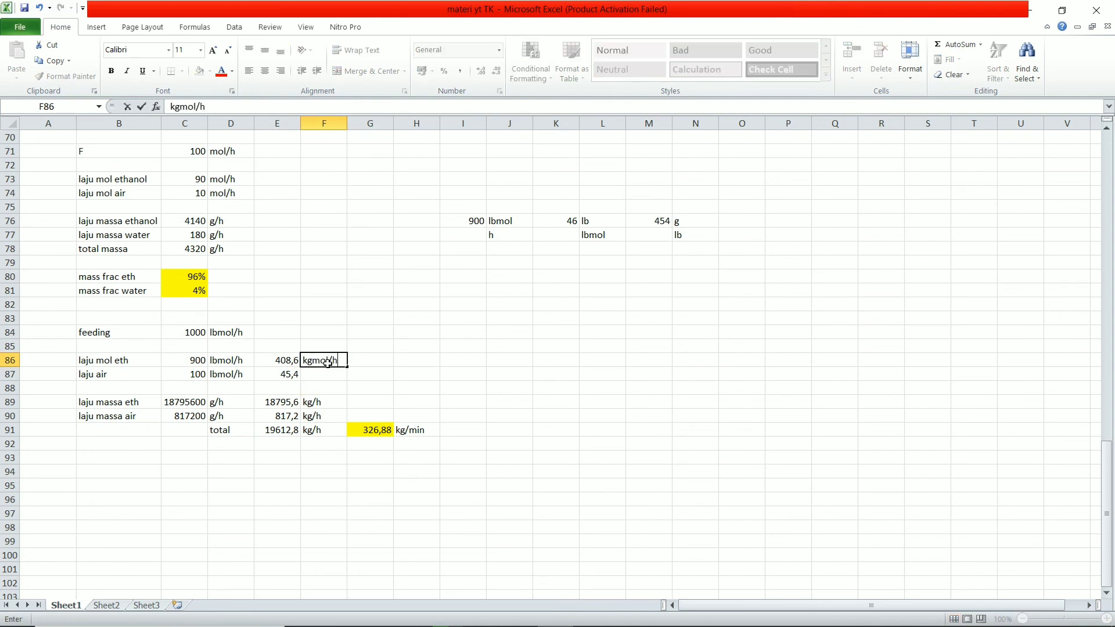
{"action": "key", "text": "Return"}
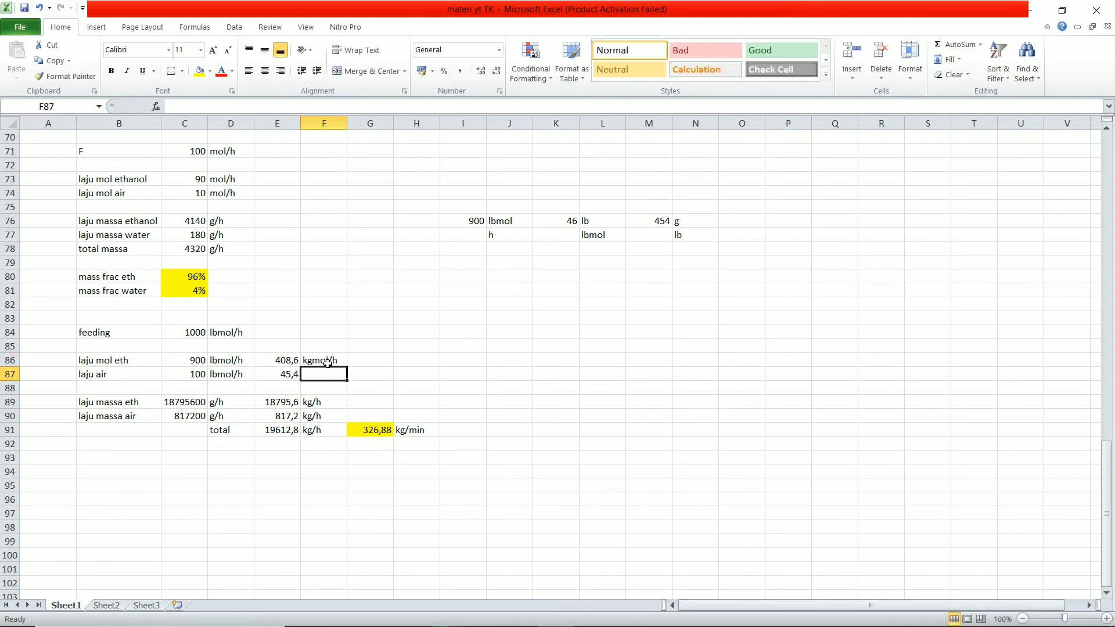
{"action": "left_click", "coordinate": [327, 363]}
{"action": "key", "text": "ctrl+c"}
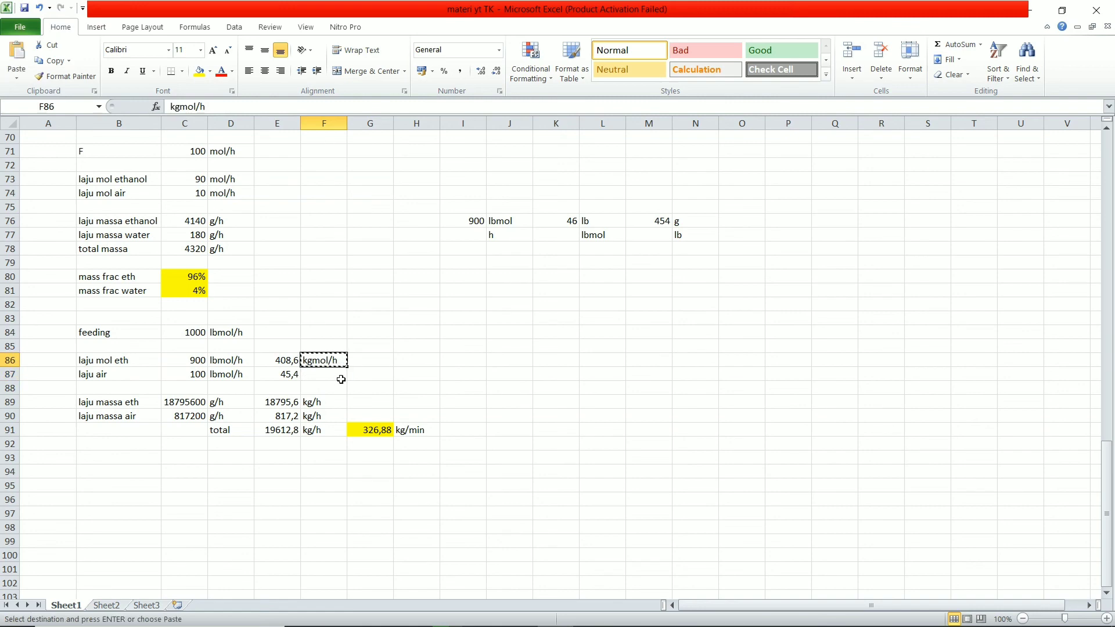
{"action": "left_click", "coordinate": [340, 376]}
{"action": "key", "text": "ctrl+v"}
Highlight the converted ethanol and water molar flows in E86:E87 with yellow fill.
{"action": "scroll", "coordinate": [342, 371], "scroll_direction": "up", "scroll_amount": 8}
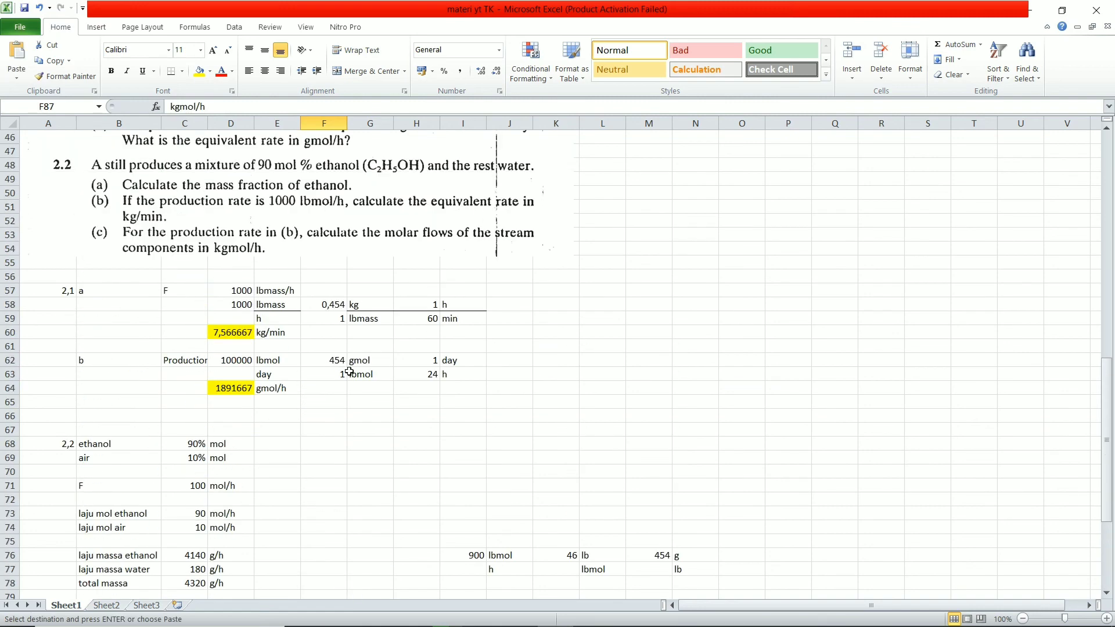
{"action": "scroll", "coordinate": [354, 364], "scroll_direction": "down", "scroll_amount": 8}
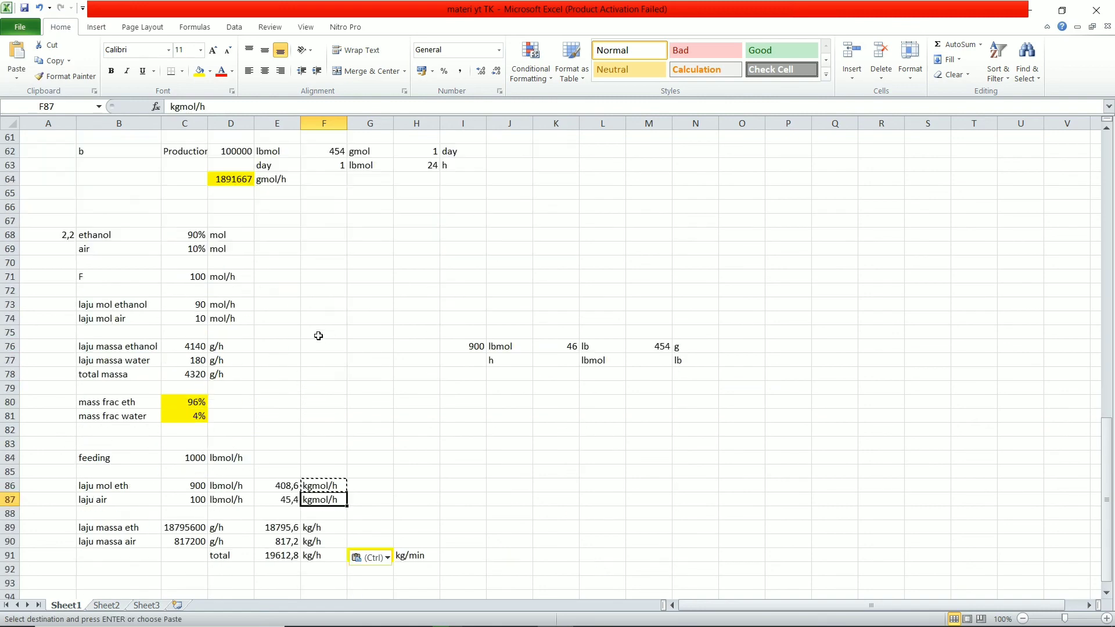
{"action": "left_click", "coordinate": [368, 357]}
{"action": "left_click_drag", "start_coordinate": [290, 357], "coordinate": [290, 375]}
{"action": "left_click", "coordinate": [199, 72]}
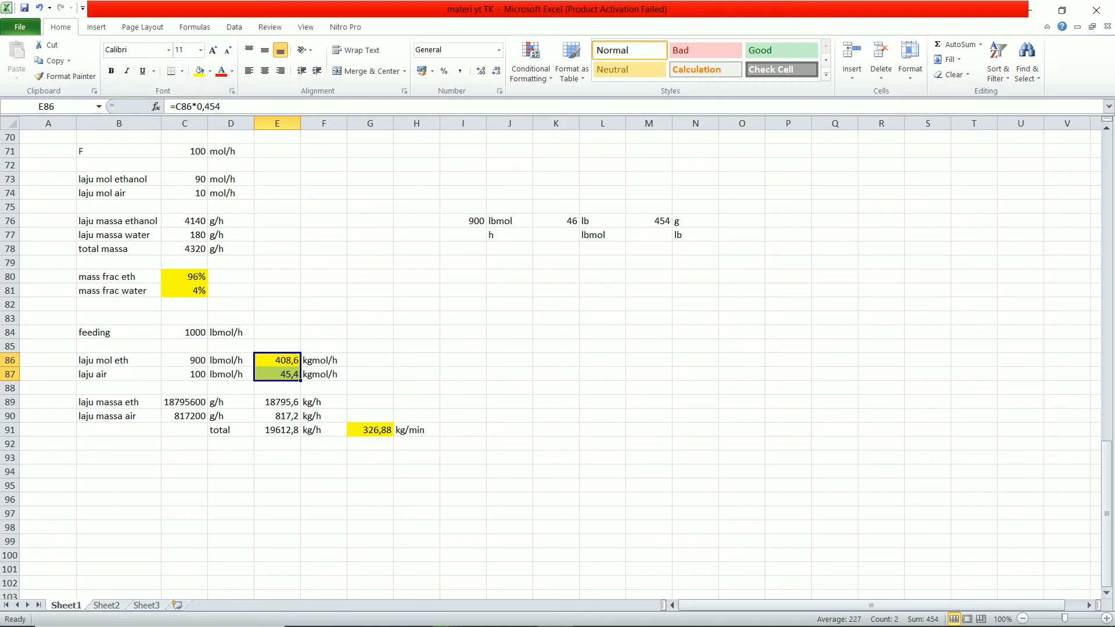
{"action": "left_click", "coordinate": [591, 612]}
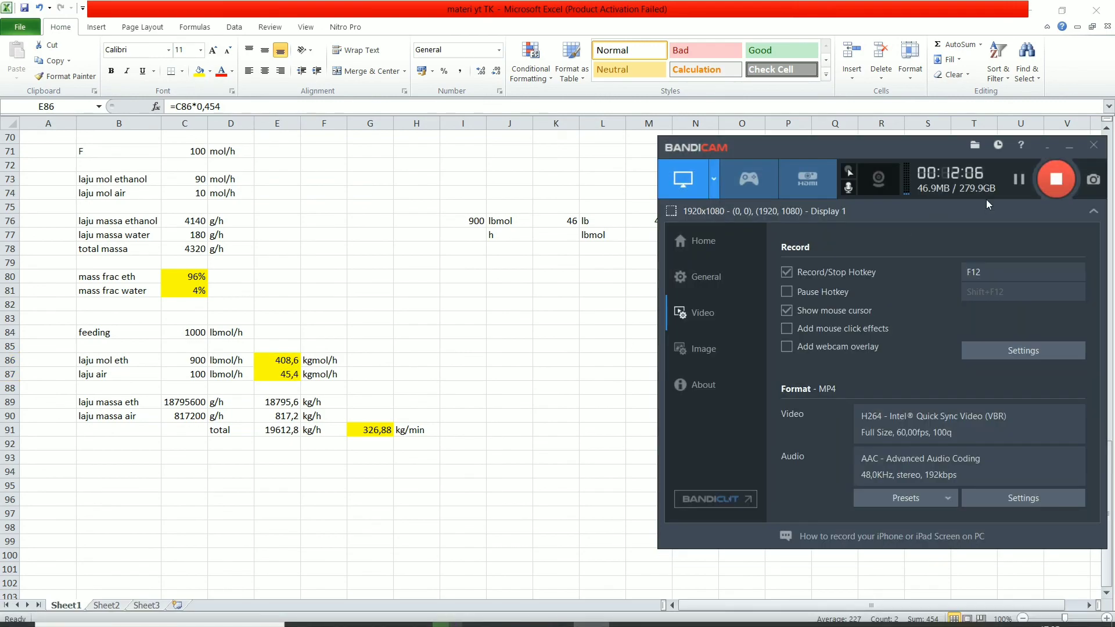
{"action": "left_click", "coordinate": [1048, 179]}
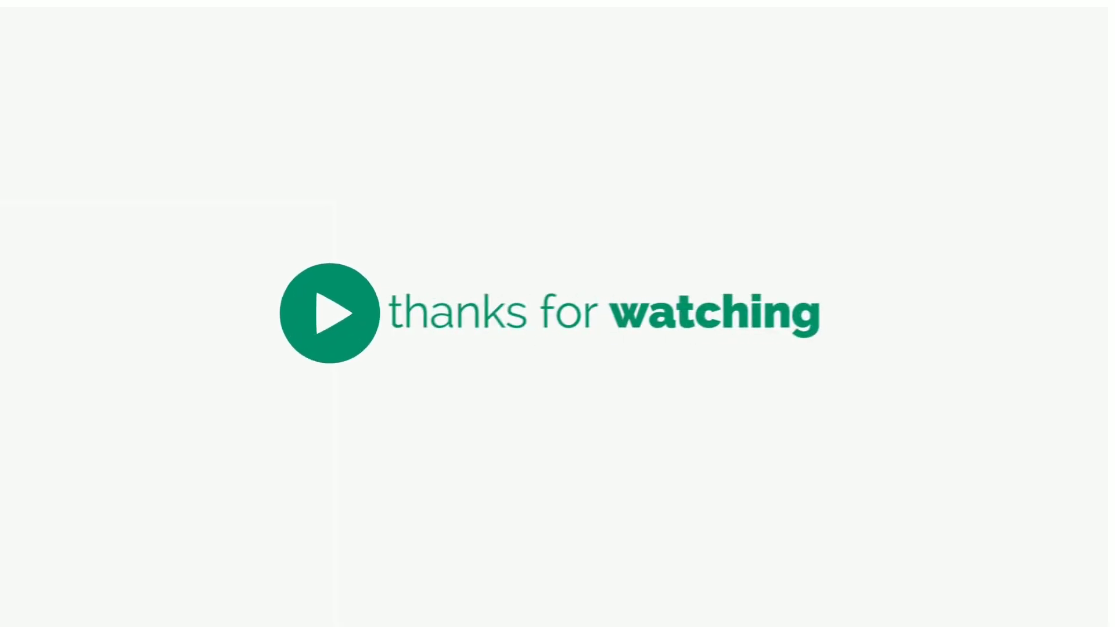